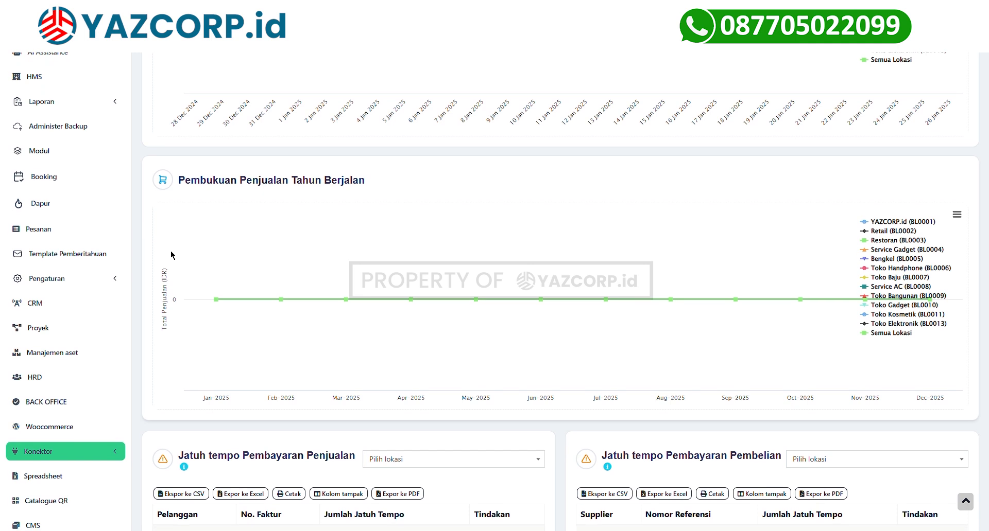
Go to Pengaturan Bisnis via the Pengaturan menu in the sidebar.
{"action": "scroll", "coordinate": [60, 288], "scroll_direction": "down", "scroll_amount": 1}
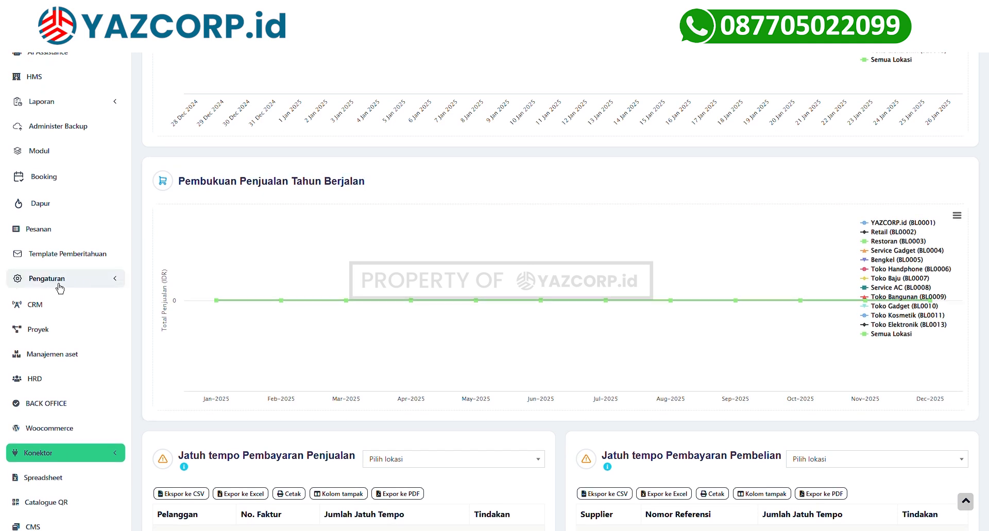
{"action": "left_click", "coordinate": [59, 287]}
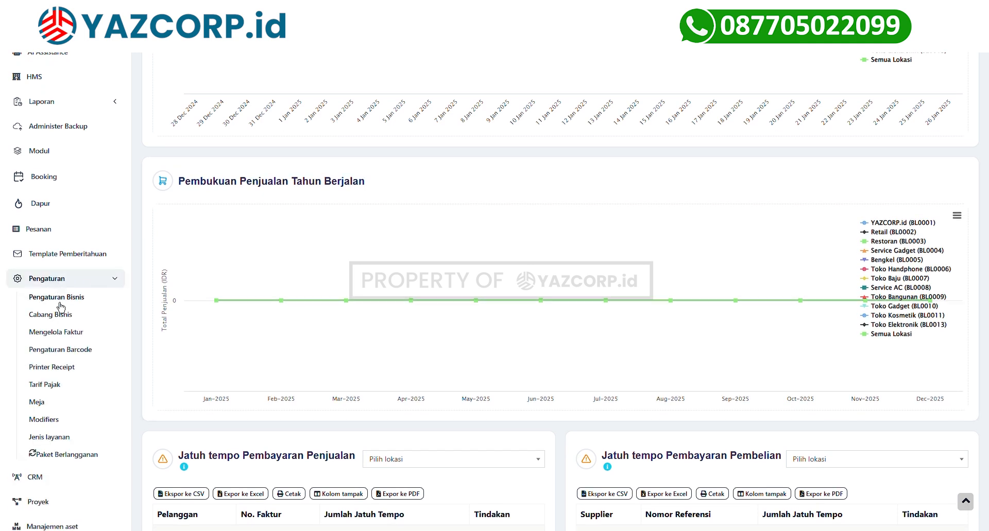
{"action": "left_click", "coordinate": [60, 302]}
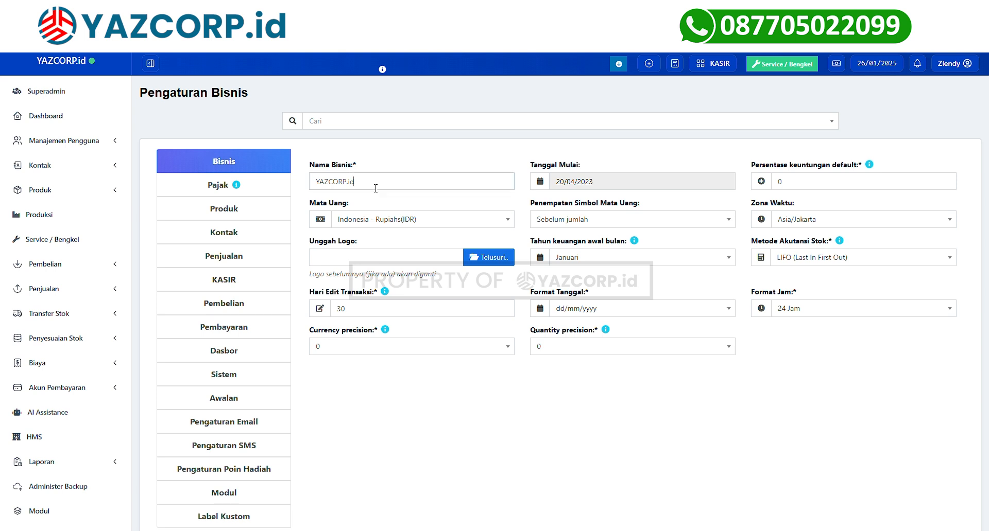
{"action": "left_click_drag", "start_coordinate": [375, 189], "coordinate": [319, 188]}
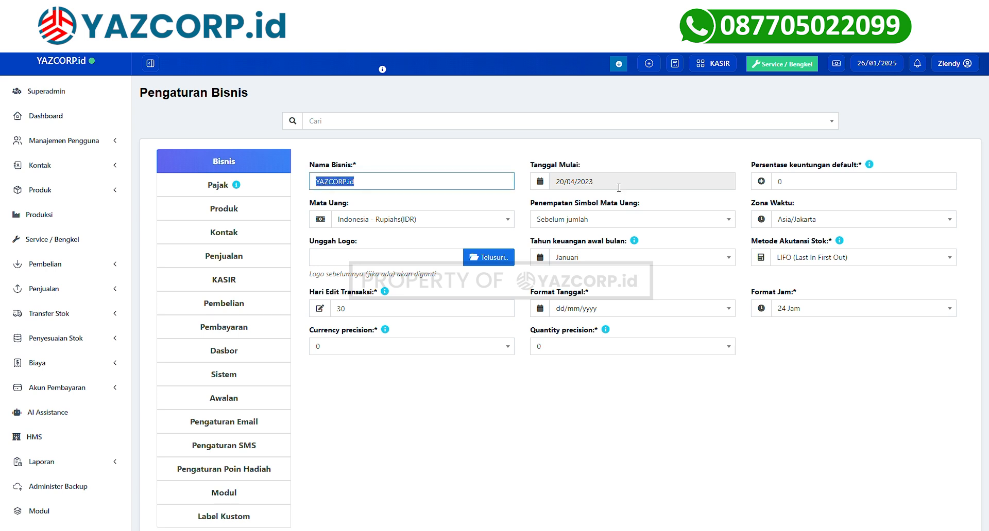
{"action": "left_click", "coordinate": [794, 184]}
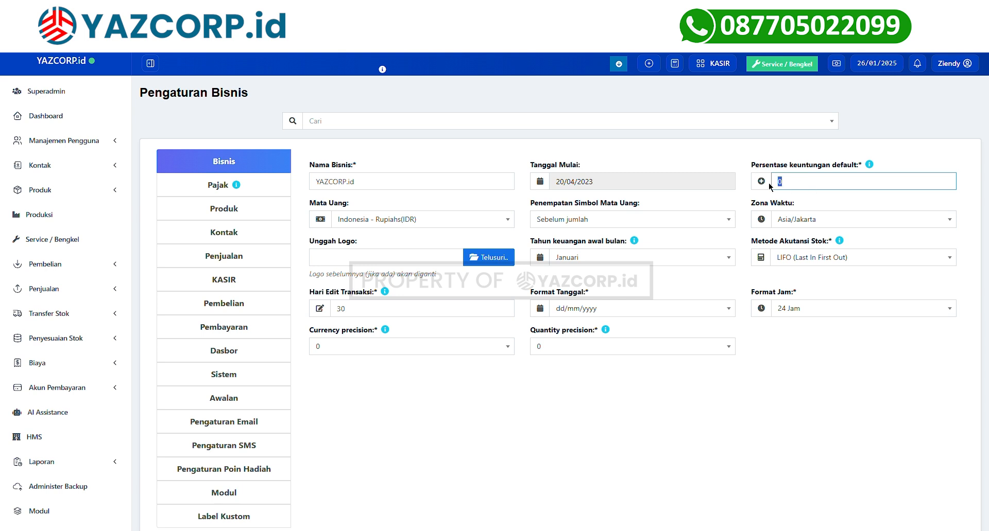
{"action": "left_click", "coordinate": [805, 192]}
{"action": "type", "text": "0"}
{"action": "left_click", "coordinate": [379, 227]}
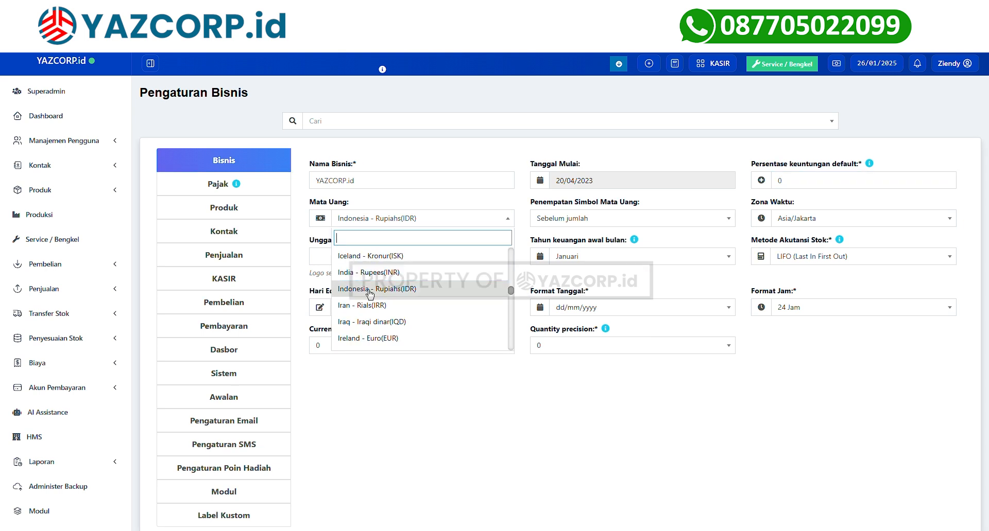
{"action": "left_click", "coordinate": [793, 220]}
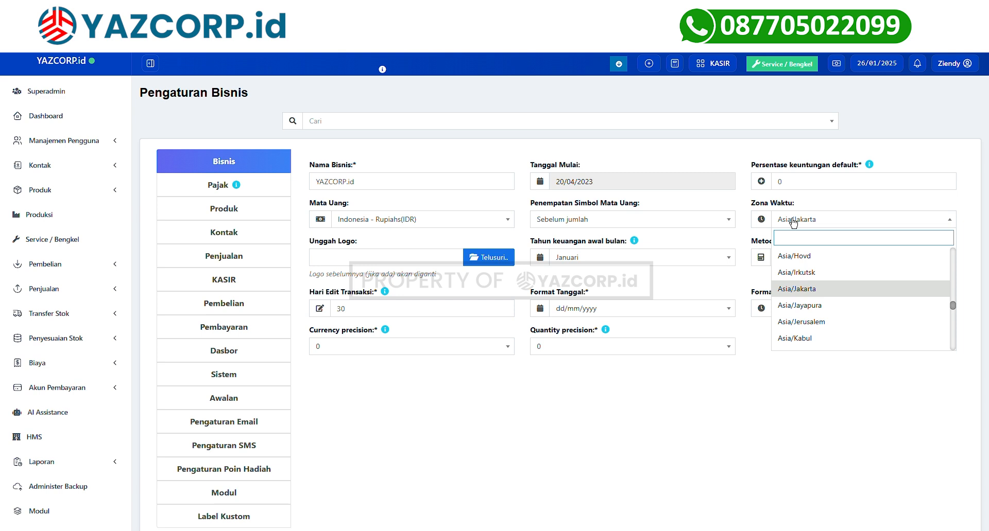
{"action": "left_click", "coordinate": [793, 226]}
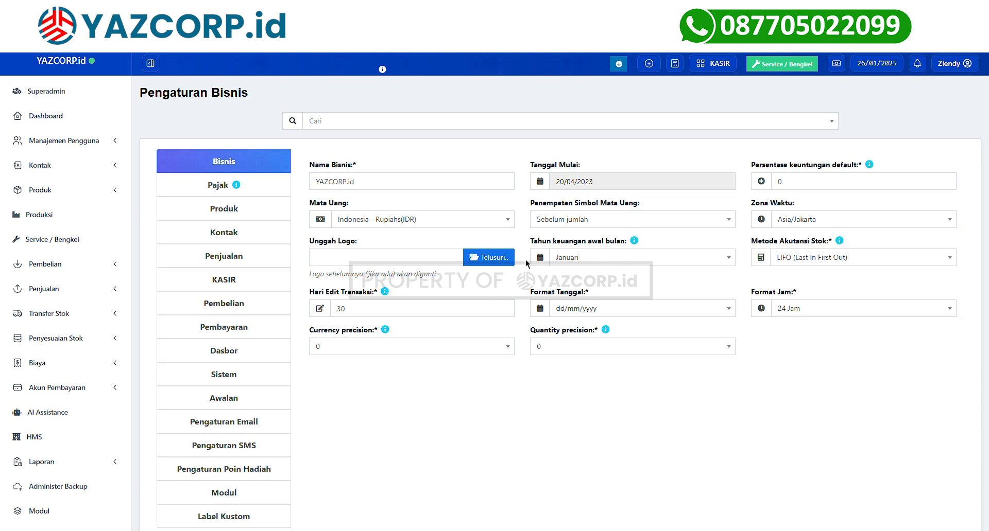
{"action": "left_click", "coordinate": [590, 267]}
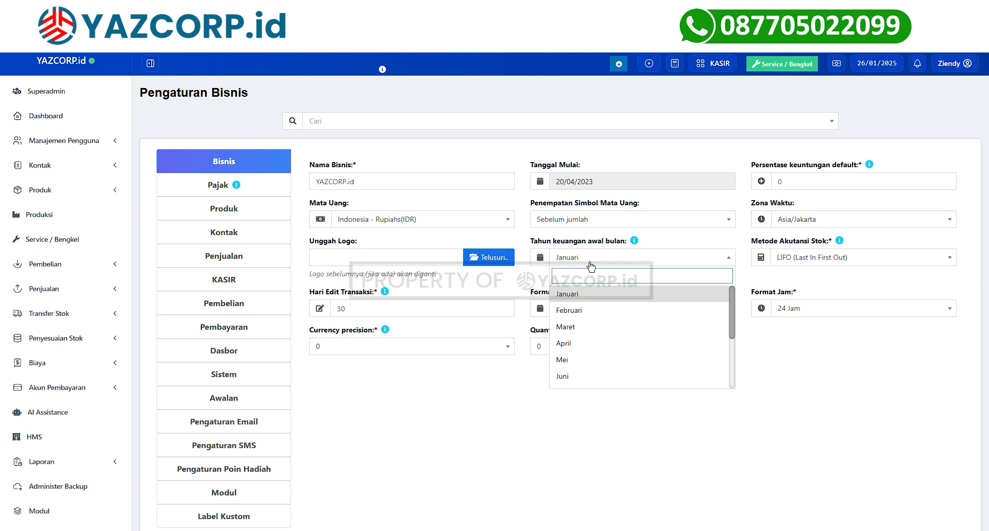
{"action": "key", "text": "Down"}
{"action": "key", "text": "Return"}
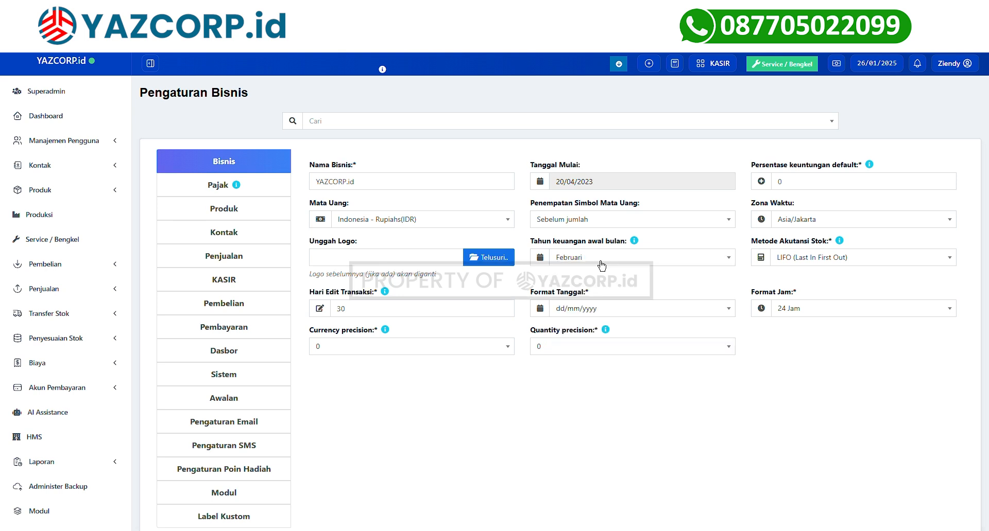
{"action": "left_click", "coordinate": [601, 266]}
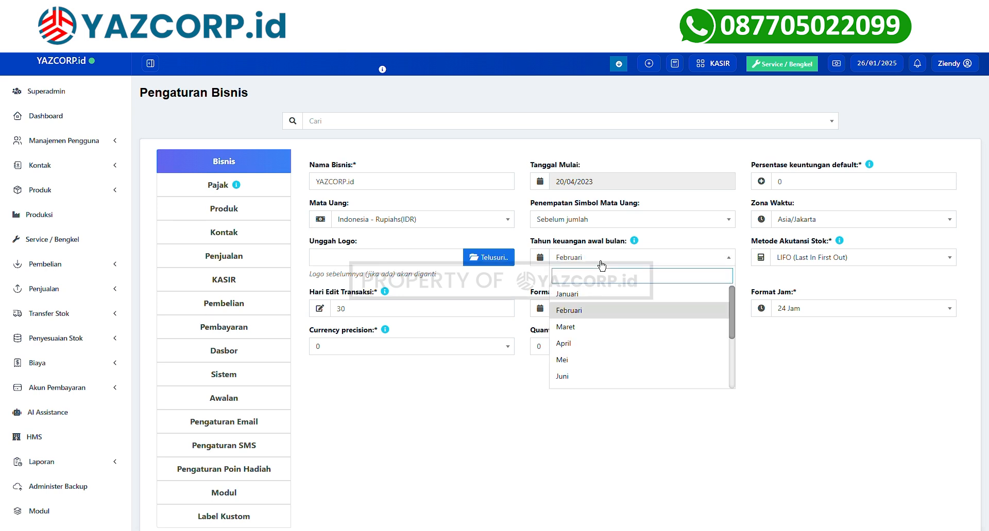
{"action": "left_click", "coordinate": [579, 302]}
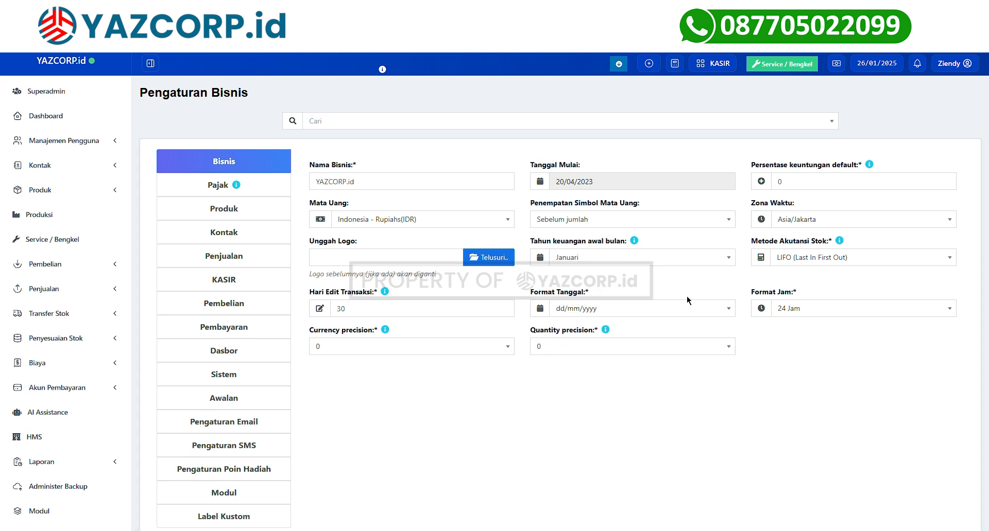
{"action": "left_click", "coordinate": [789, 264]}
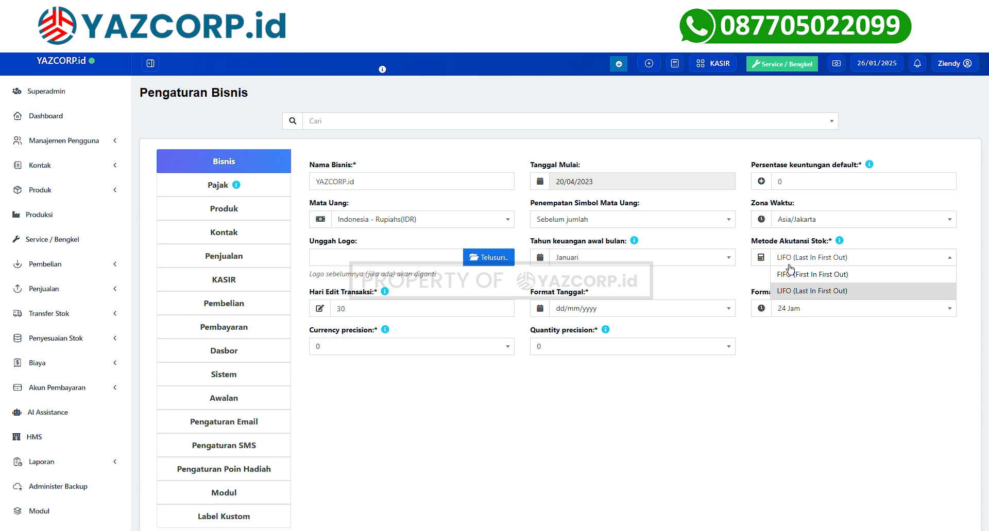
{"action": "left_click", "coordinate": [789, 265]}
{"action": "left_click_drag", "start_coordinate": [363, 318], "coordinate": [338, 318]}
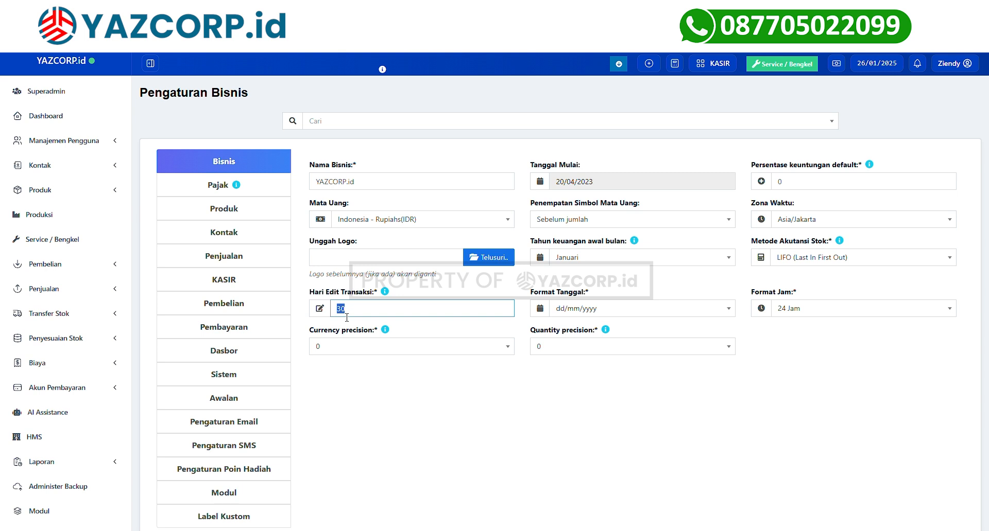
{"action": "left_click", "coordinate": [376, 318]}
{"action": "left_click", "coordinate": [621, 322]}
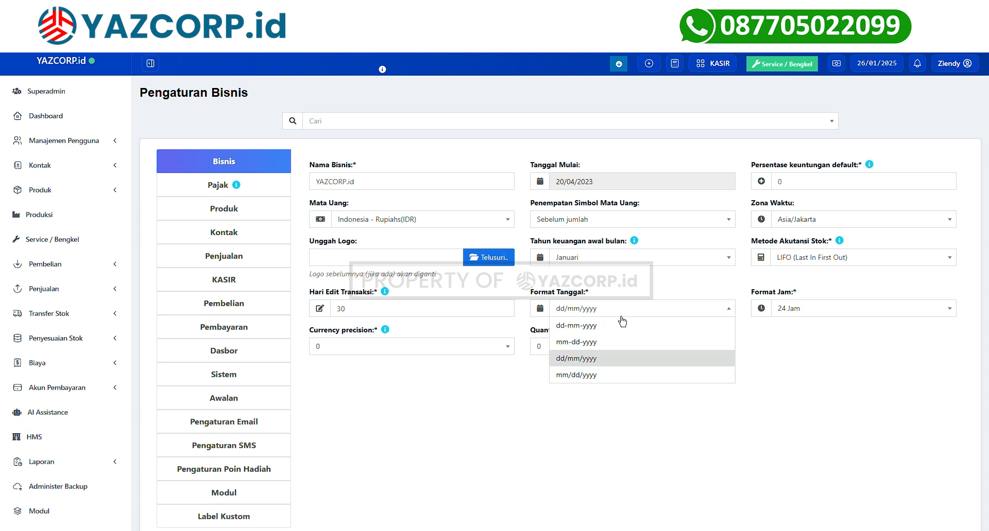
{"action": "left_click", "coordinate": [576, 366]}
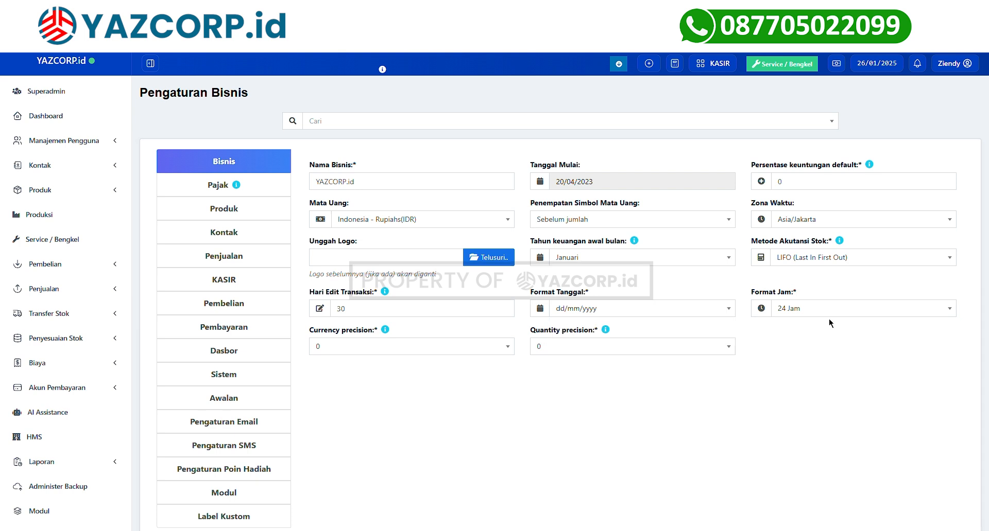
{"action": "left_click", "coordinate": [845, 314]}
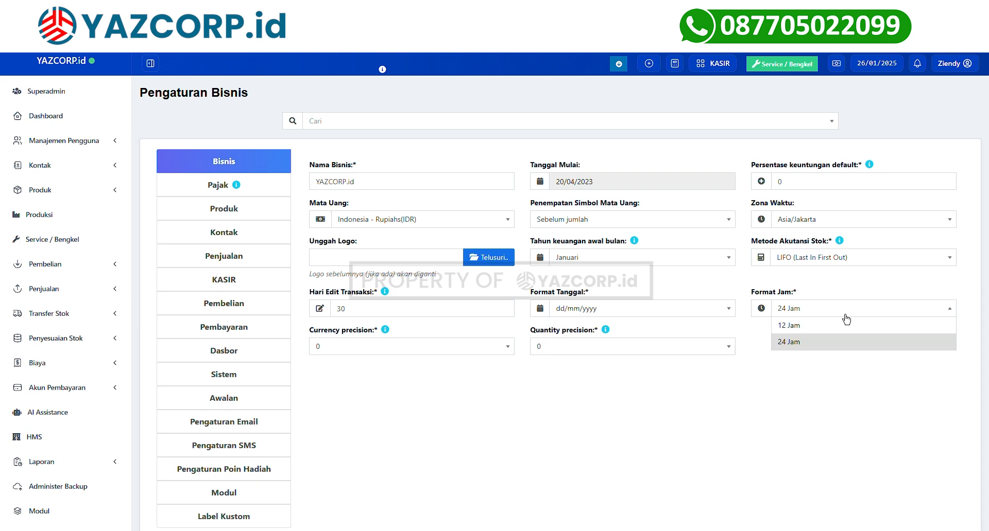
{"action": "left_click", "coordinate": [806, 343]}
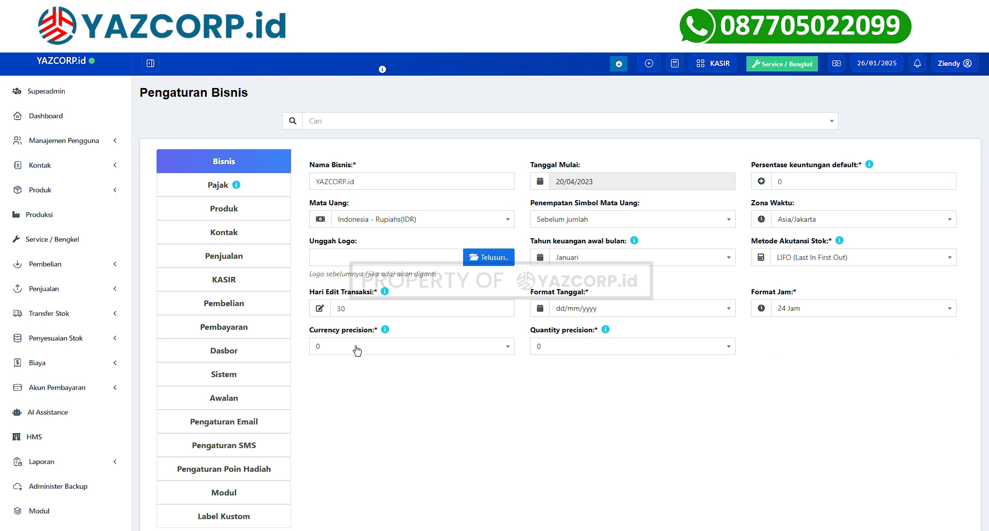
{"action": "left_click", "coordinate": [329, 348]}
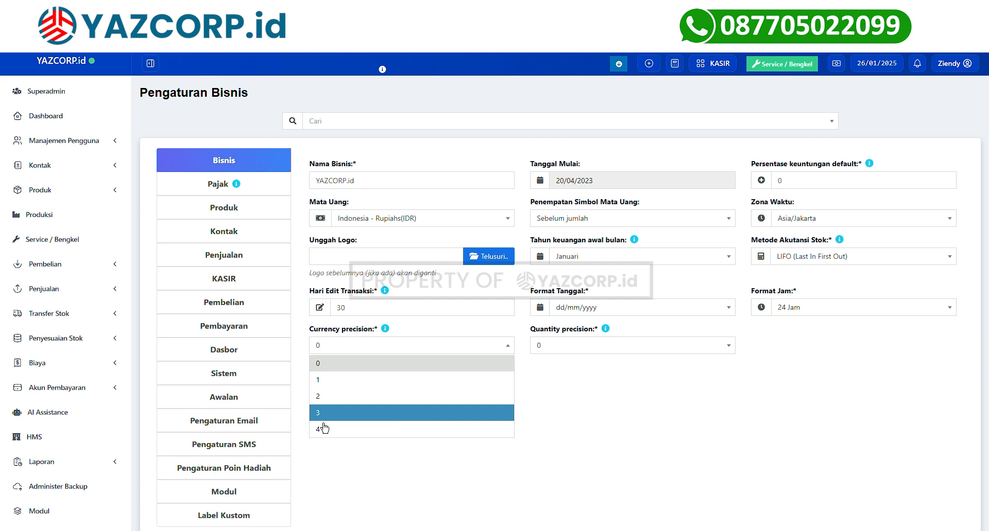
{"action": "left_click", "coordinate": [330, 398]}
{"action": "left_click", "coordinate": [345, 358]}
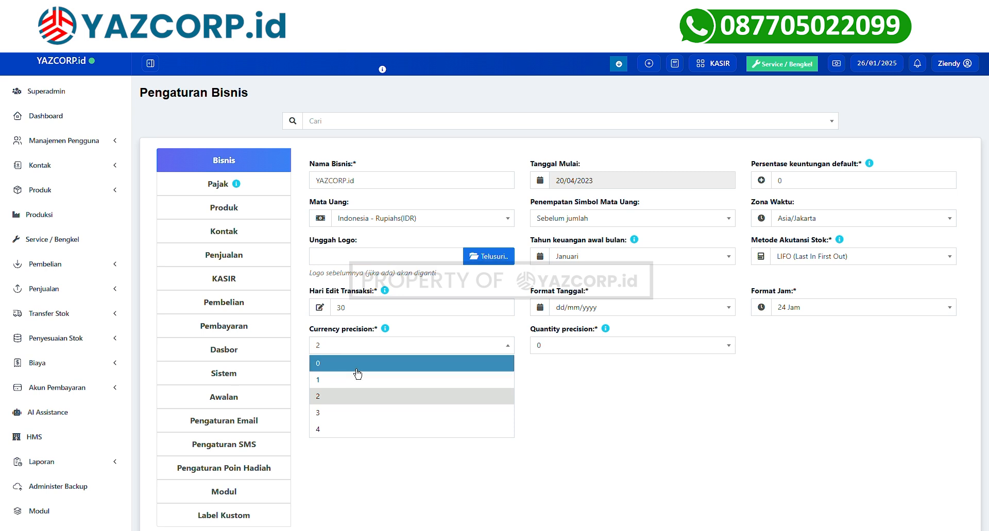
{"action": "left_click", "coordinate": [356, 368]}
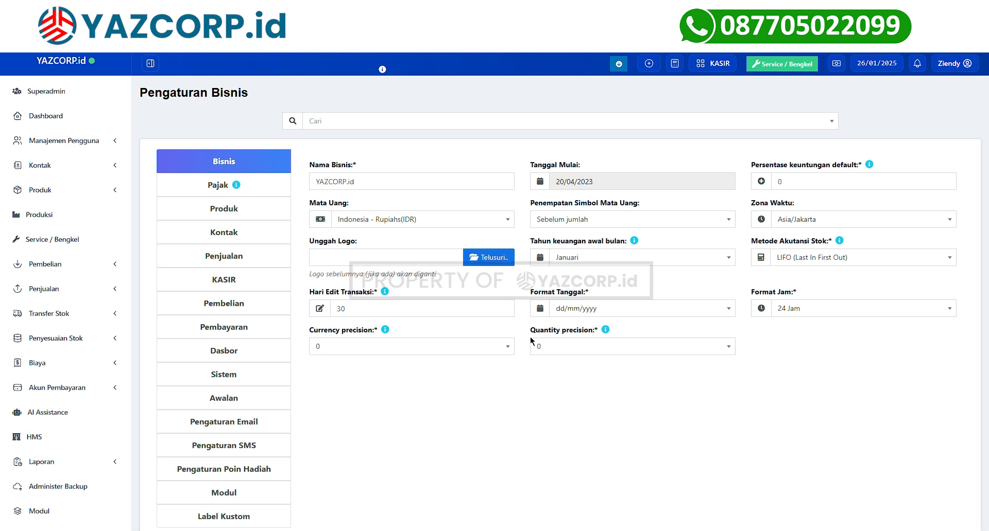
{"action": "left_click", "coordinate": [556, 355]}
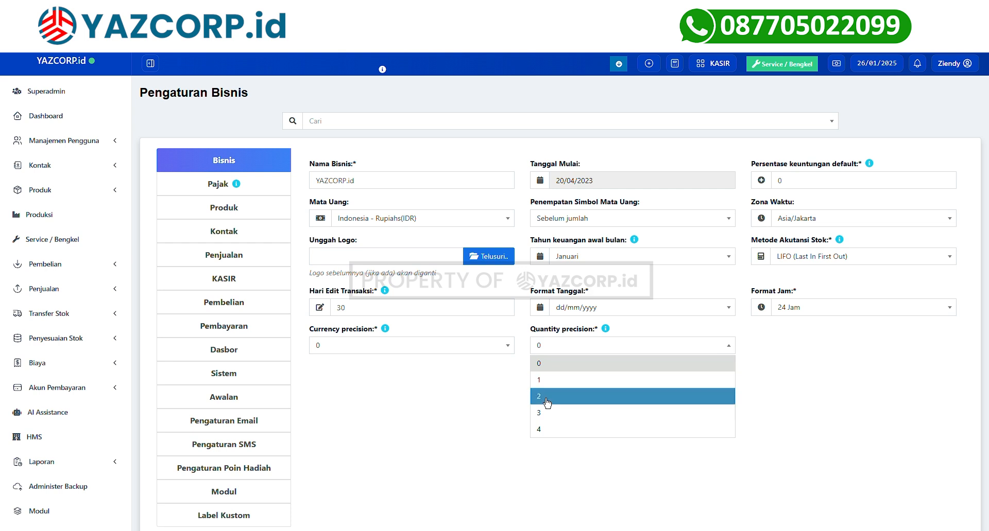
{"action": "left_click", "coordinate": [542, 394]}
{"action": "left_click", "coordinate": [566, 347]}
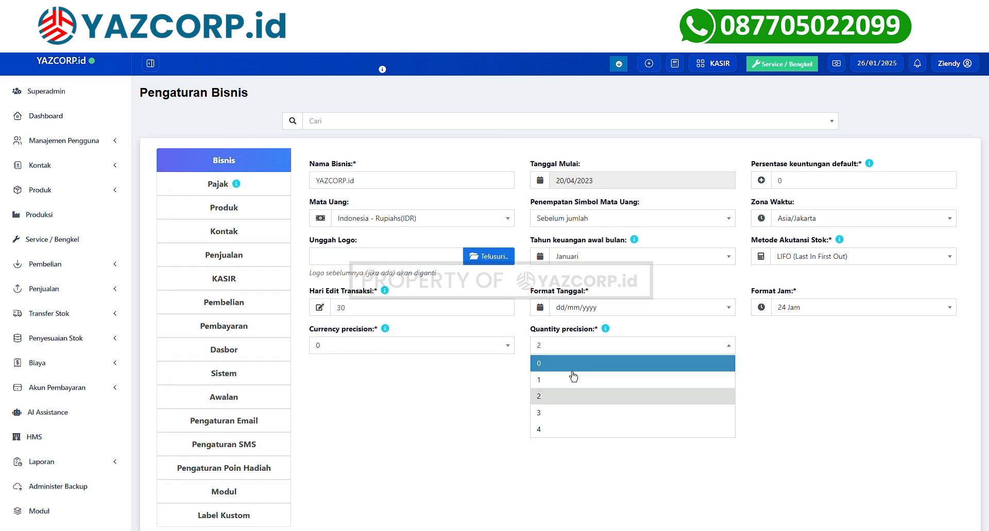
{"action": "left_click", "coordinate": [572, 369]}
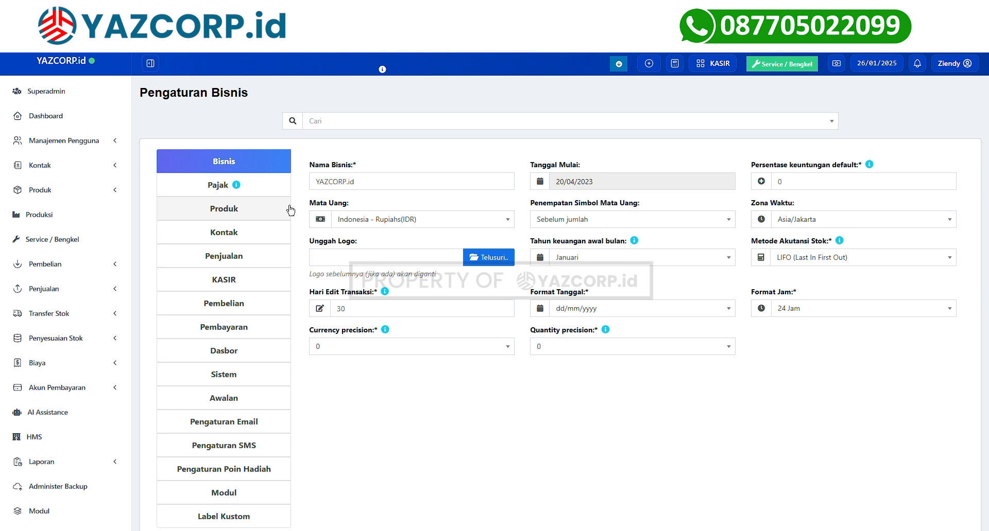
On the Pajak tab, name the first tax PPN and leave 'Aktifkan baris pajak' unchecked.
{"action": "left_click", "coordinate": [215, 190]}
{"action": "left_click", "coordinate": [370, 188]}
{"action": "type", "text": "PPN"}
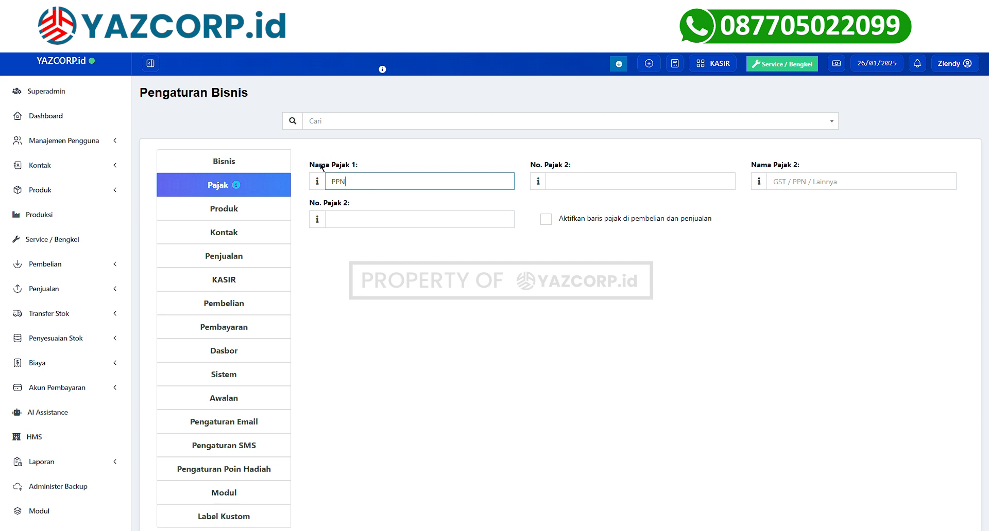
{"action": "left_click", "coordinate": [777, 187]}
{"action": "left_click", "coordinate": [568, 191]}
{"action": "left_click", "coordinate": [548, 223]}
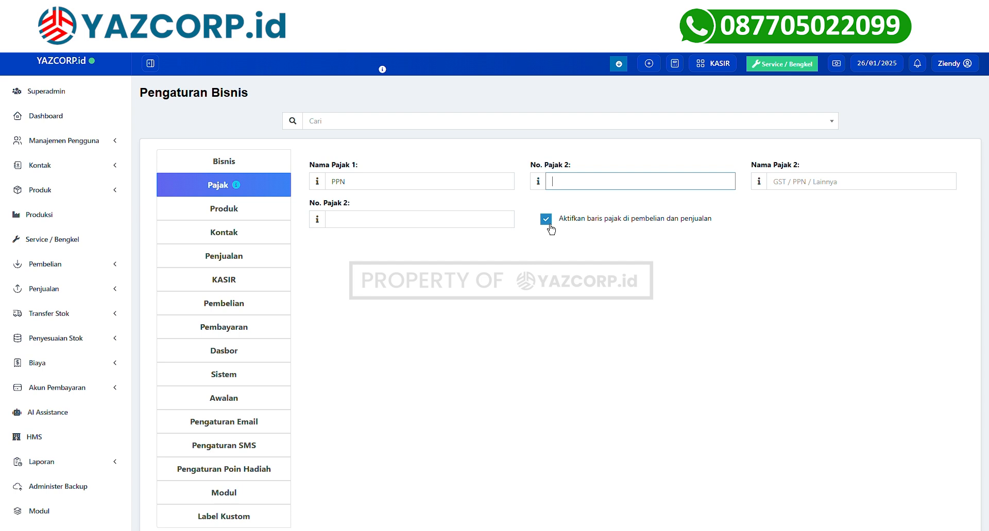
{"action": "left_click", "coordinate": [550, 229]}
Set the product SKU prefix to YAZCORP.
{"action": "left_click", "coordinate": [221, 219]}
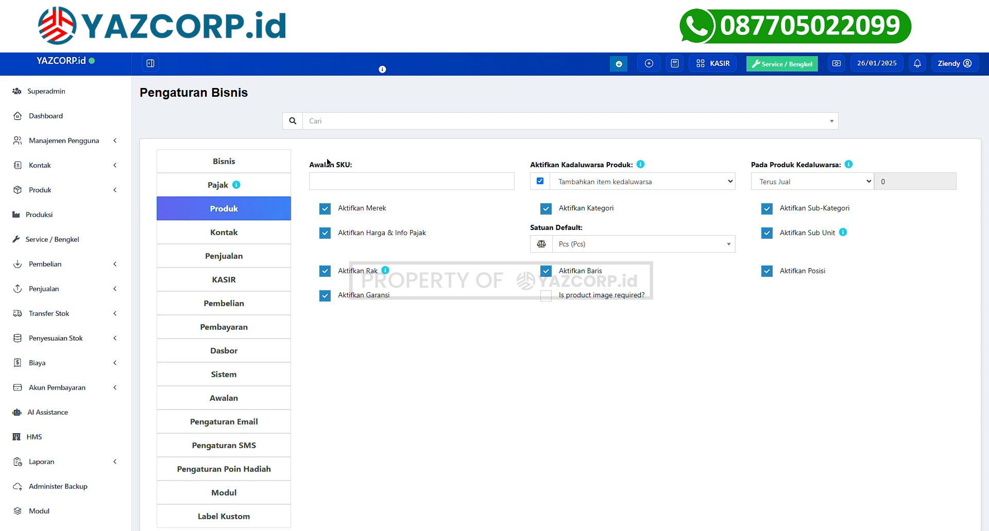
{"action": "left_click", "coordinate": [327, 188]}
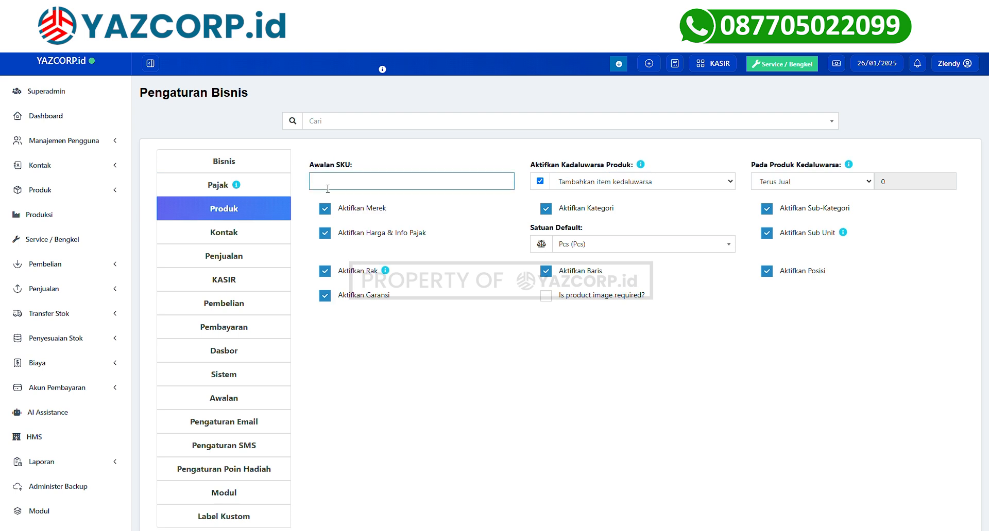
{"action": "type", "text": "YAZCORP"}
Make expired products stop selling 8 days before expiry.
{"action": "left_click", "coordinate": [597, 168]}
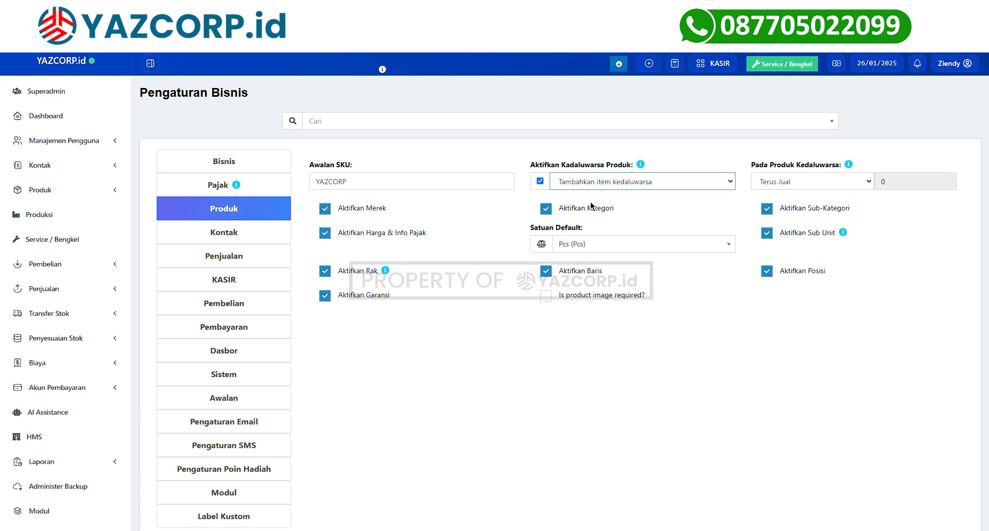
{"action": "left_click", "coordinate": [791, 183]}
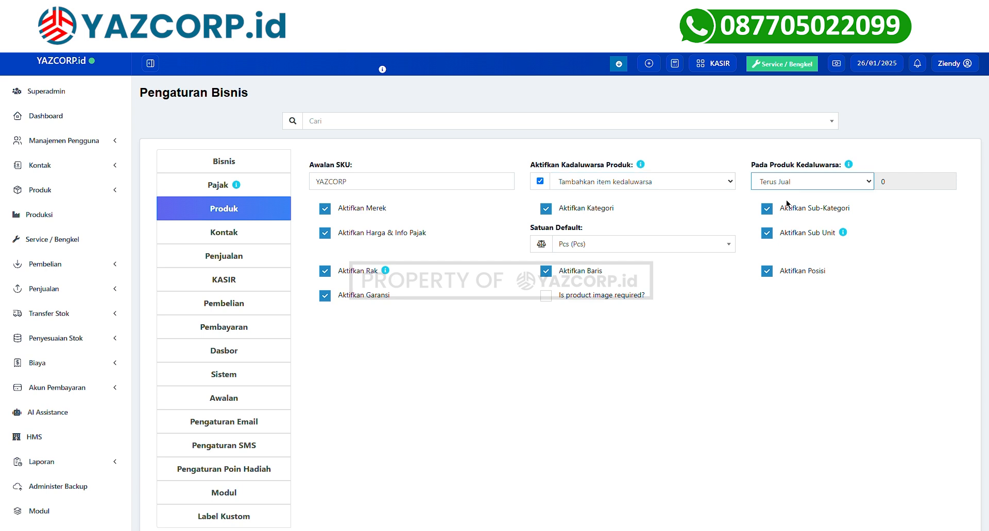
{"action": "left_click", "coordinate": [793, 216]}
{"action": "type", "text": "8"}
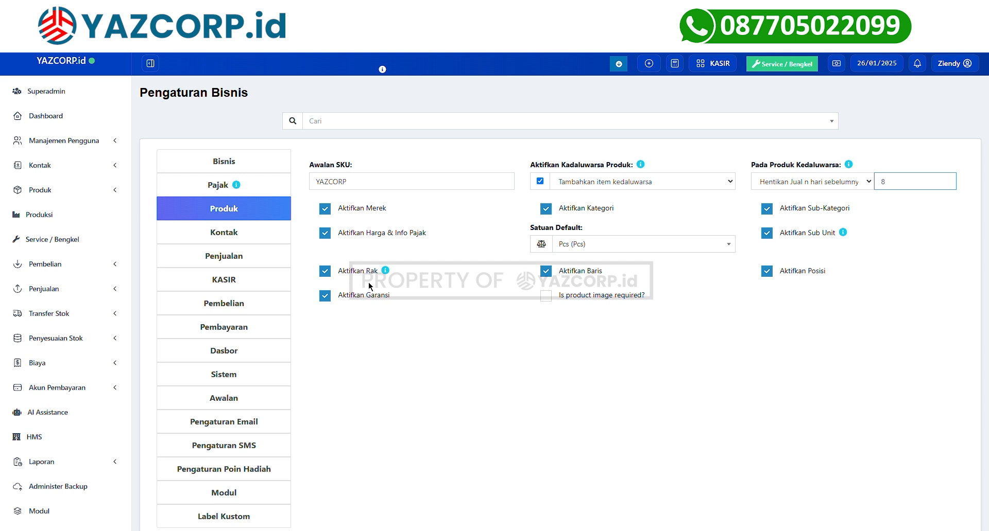
Turn off Garansi, Rak, Baris and Posisi tracking and check the default unit list.
{"action": "left_click", "coordinate": [326, 298]}
{"action": "left_click", "coordinate": [332, 276]}
{"action": "left_click", "coordinate": [546, 272]}
{"action": "left_click", "coordinate": [779, 274]}
{"action": "left_click", "coordinate": [642, 248]}
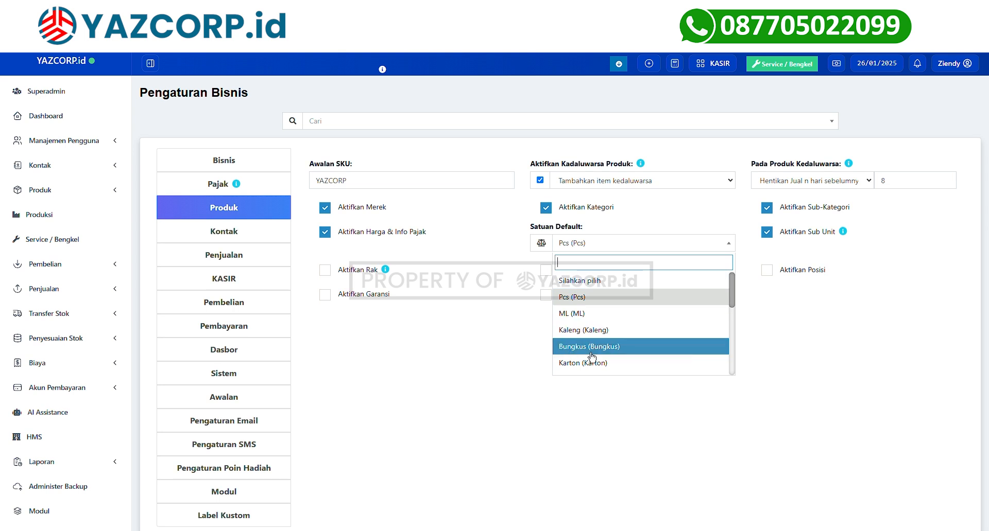
{"action": "scroll", "coordinate": [592, 354], "scroll_direction": "down", "scroll_amount": 3}
{"action": "scroll", "coordinate": [590, 356], "scroll_direction": "up", "scroll_amount": 1}
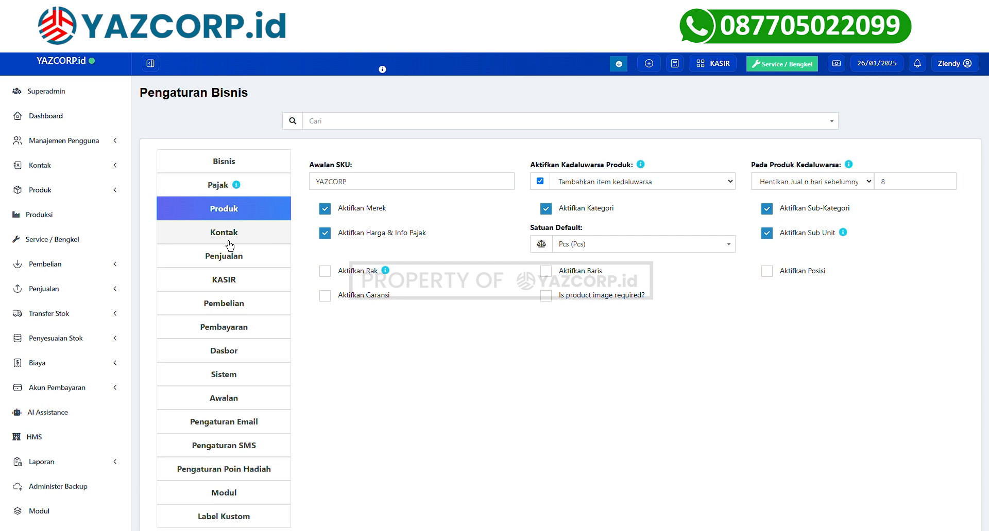
{"action": "left_click", "coordinate": [230, 242]}
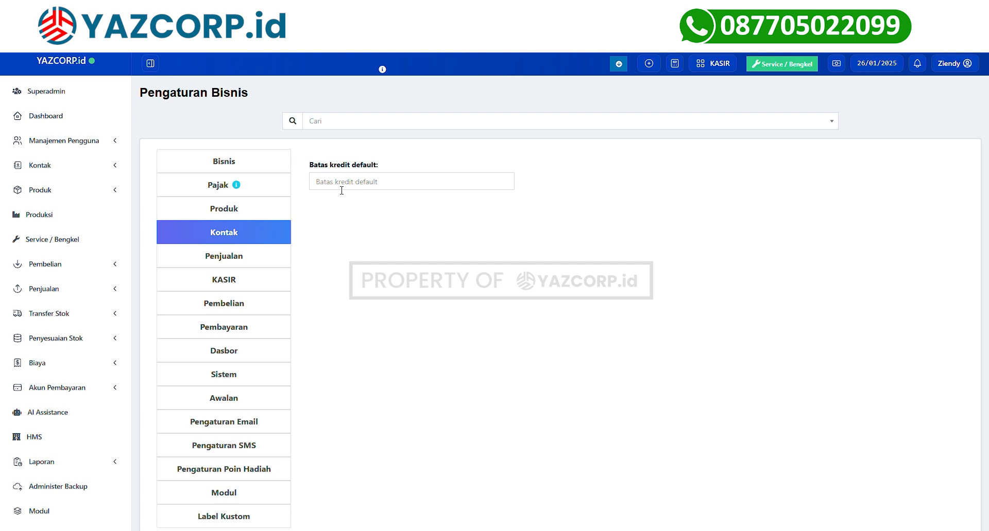
Enter 5000 as the Kontak default credit limit.
{"action": "left_click", "coordinate": [341, 190]}
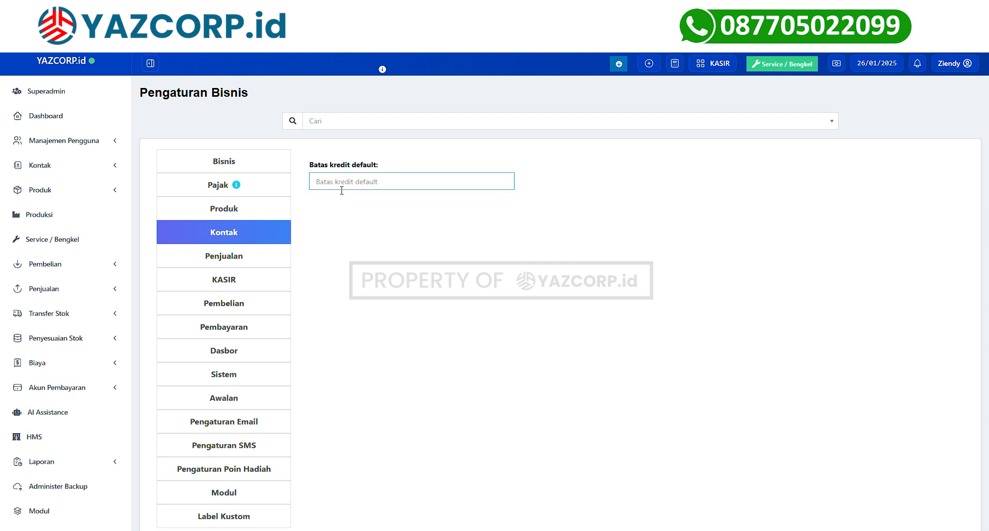
{"action": "type", "text": "5000"}
{"action": "left_click", "coordinate": [341, 199]}
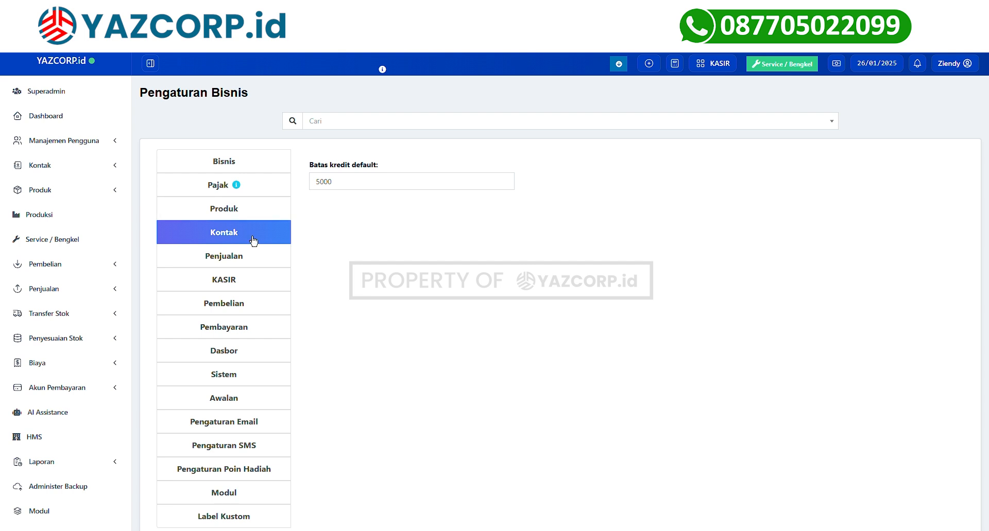
{"action": "left_click", "coordinate": [234, 265]}
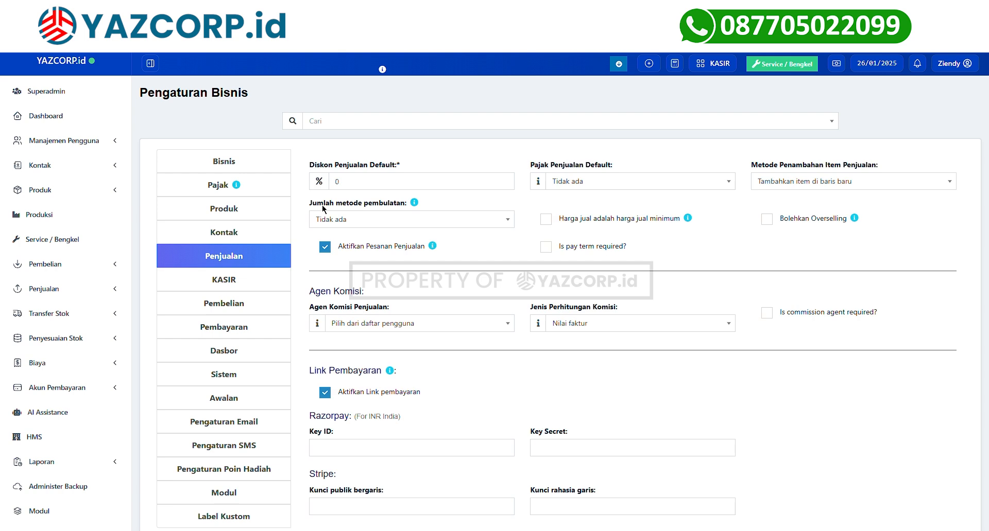
{"action": "left_click", "coordinate": [374, 190]}
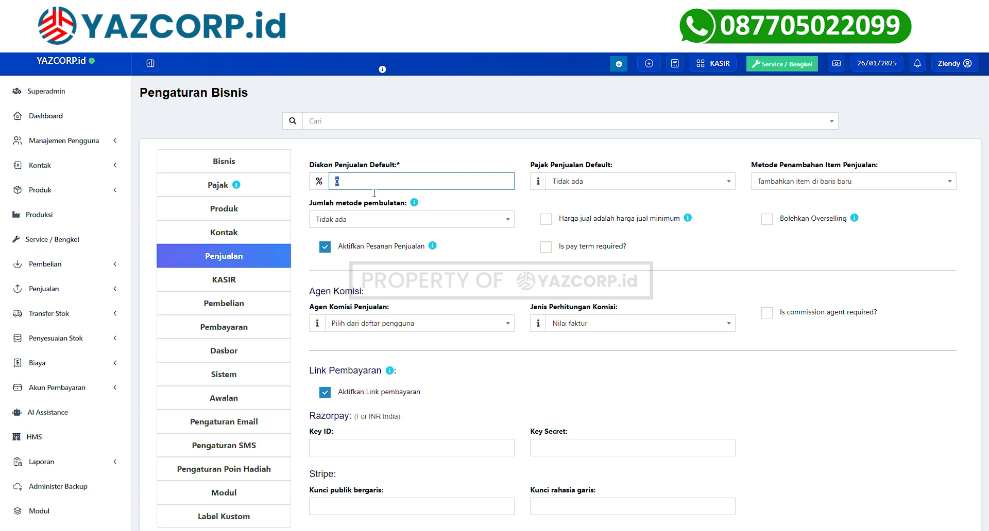
{"action": "left_click", "coordinate": [566, 188]}
{"action": "left_click", "coordinate": [741, 160]}
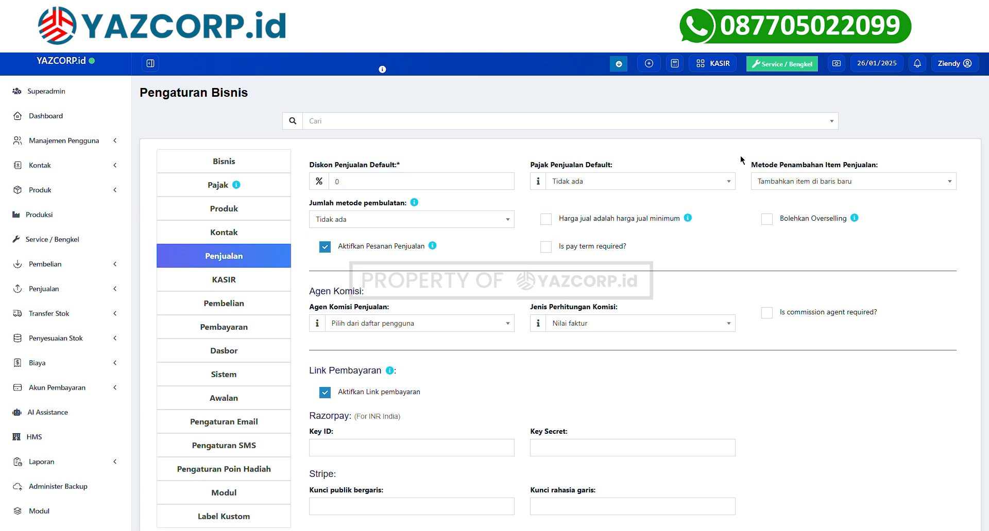
{"action": "left_click", "coordinate": [797, 186]}
{"action": "left_click", "coordinate": [426, 226]}
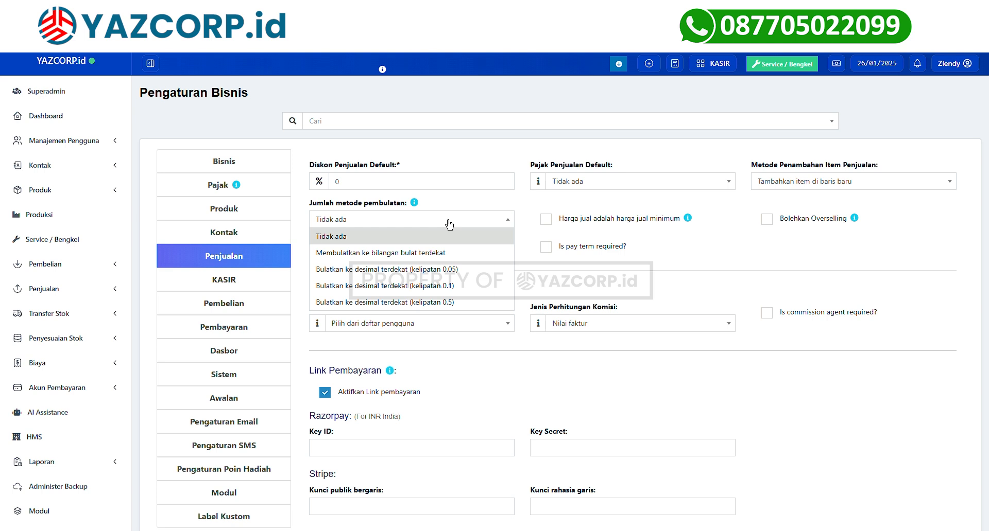
{"action": "left_click", "coordinate": [450, 225]}
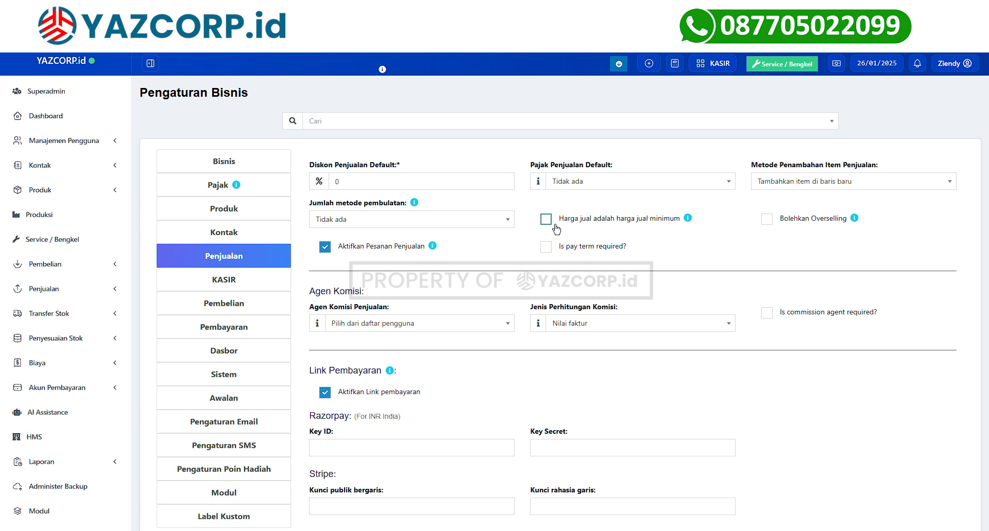
{"action": "left_click", "coordinate": [770, 225]}
{"action": "left_click", "coordinate": [772, 230]}
Set Jenis Perhitungan Komisi to Pembayaran diterima, leaving the commission agent and Stripe fields unchanged.
{"action": "scroll", "coordinate": [422, 253], "scroll_direction": "down", "scroll_amount": 2}
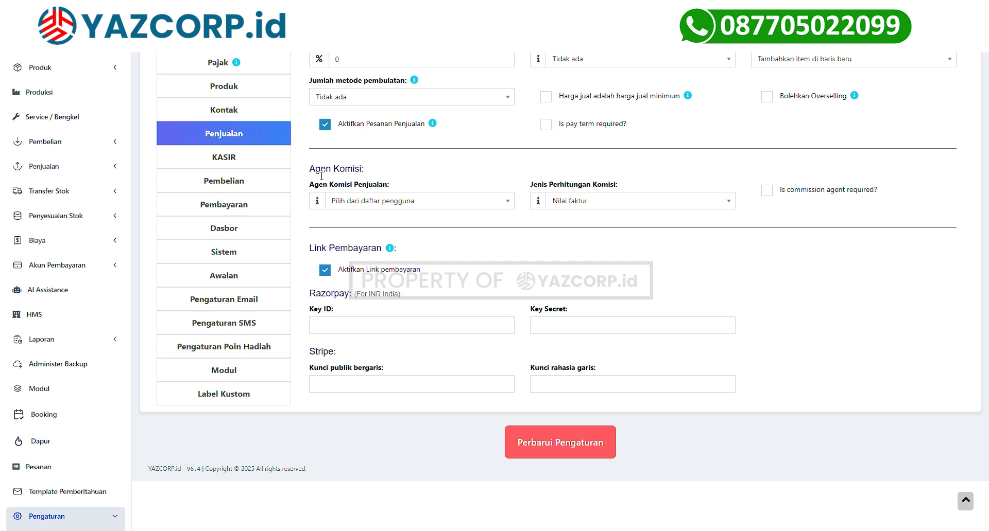
{"action": "left_click_drag", "start_coordinate": [307, 172], "coordinate": [384, 173]}
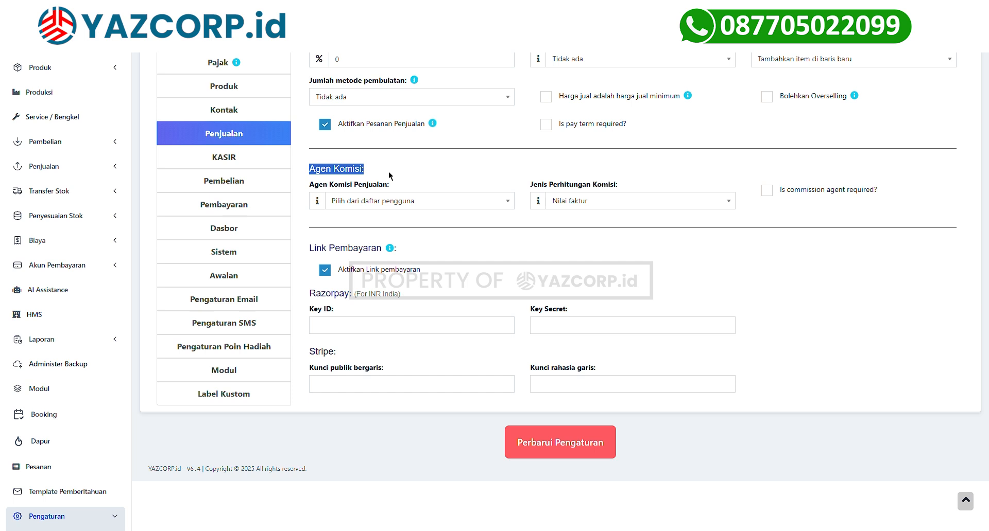
{"action": "left_click", "coordinate": [375, 204]}
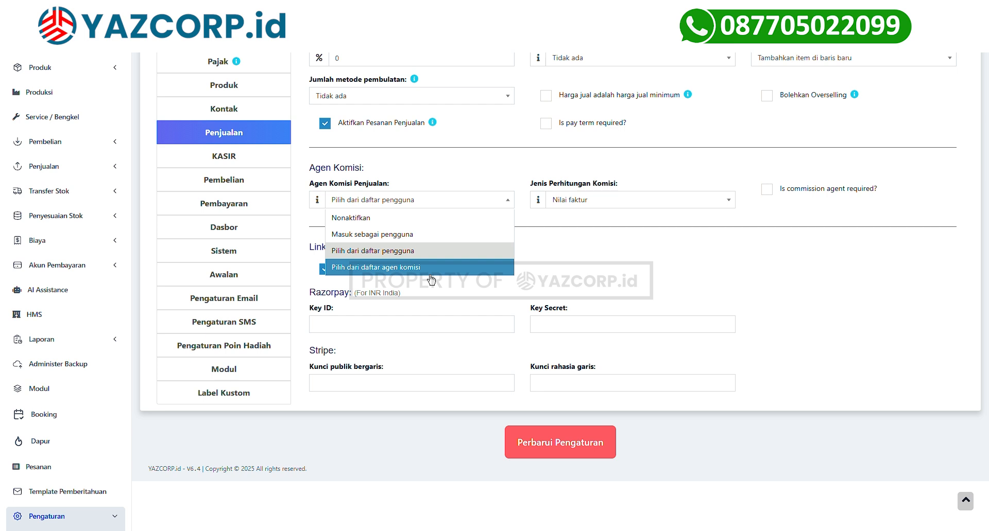
{"action": "left_click", "coordinate": [613, 204]}
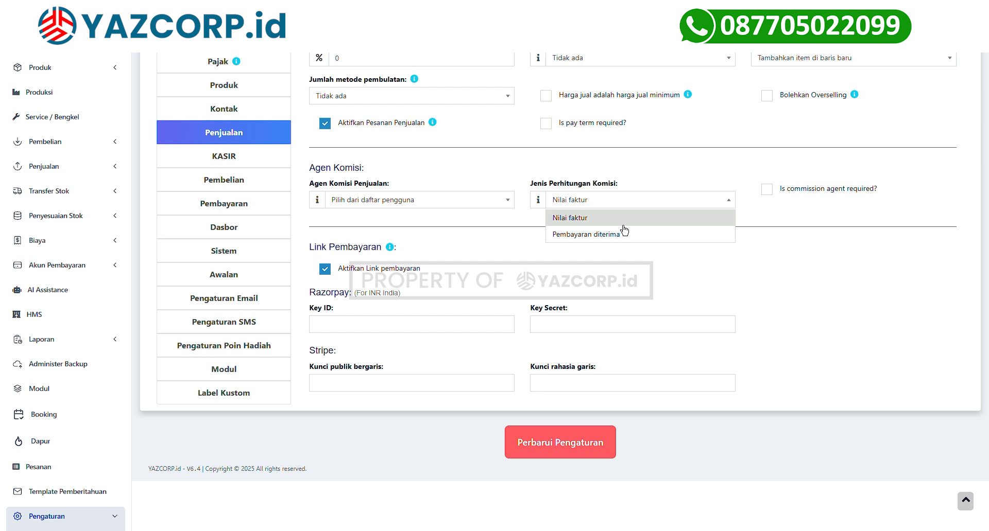
{"action": "left_click", "coordinate": [574, 239]}
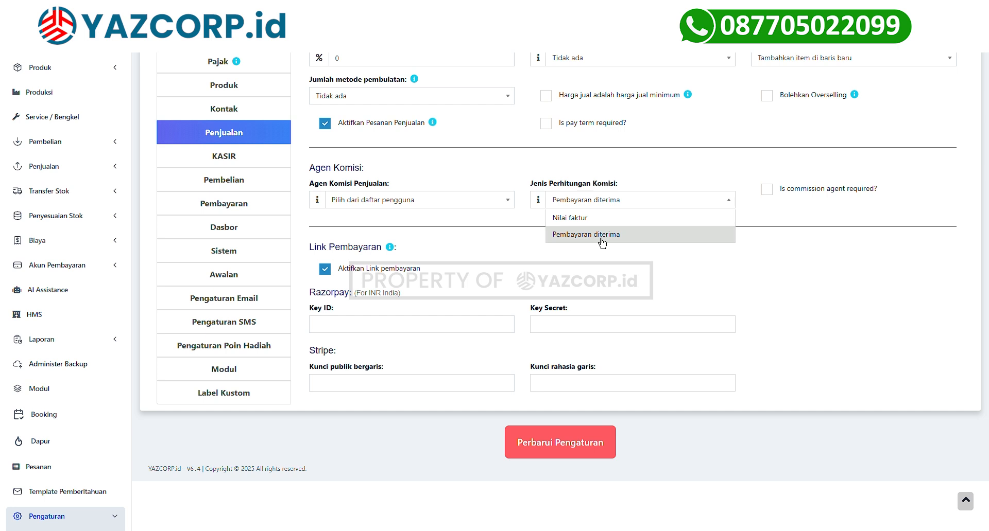
{"action": "left_click", "coordinate": [601, 236]}
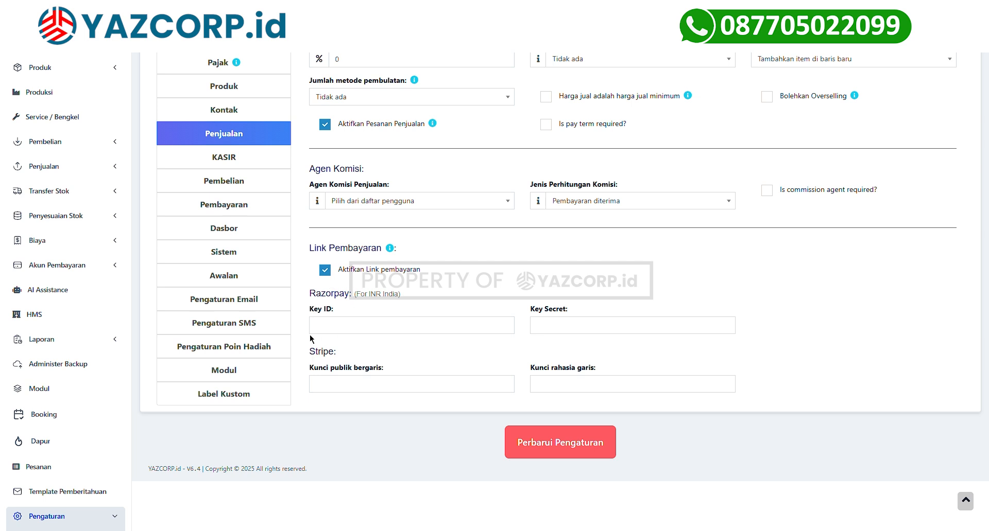
{"action": "double_click", "coordinate": [318, 355]}
{"action": "left_click", "coordinate": [337, 392]}
{"action": "scroll", "coordinate": [289, 267], "scroll_direction": "up", "scroll_amount": 3}
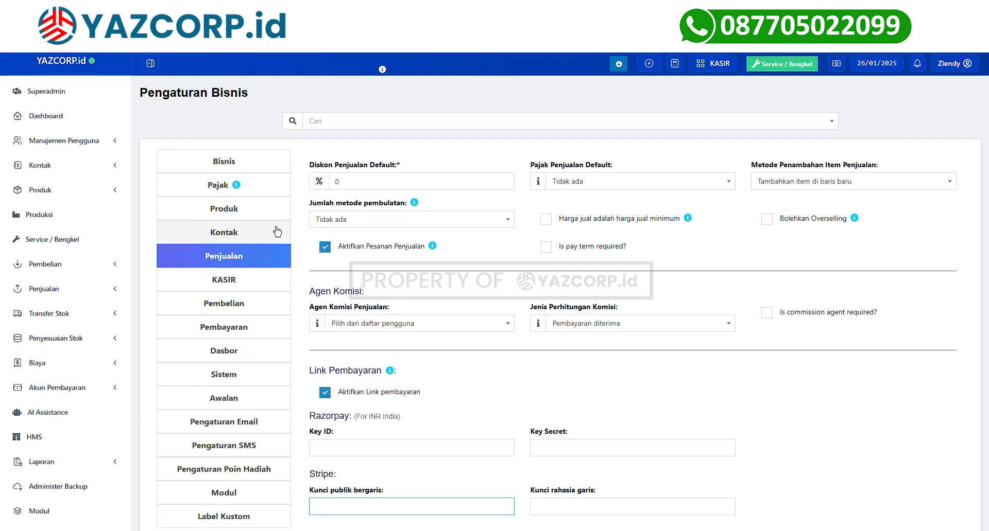
Review the KASIR settings, scrolling through the shortcut and option rows.
{"action": "left_click", "coordinate": [257, 293]}
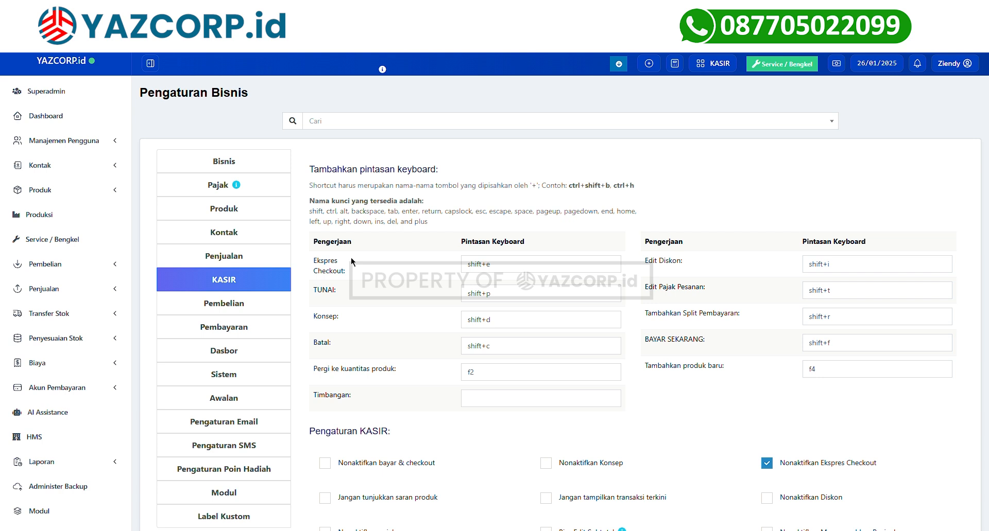
{"action": "scroll", "coordinate": [356, 256], "scroll_direction": "down", "scroll_amount": 2}
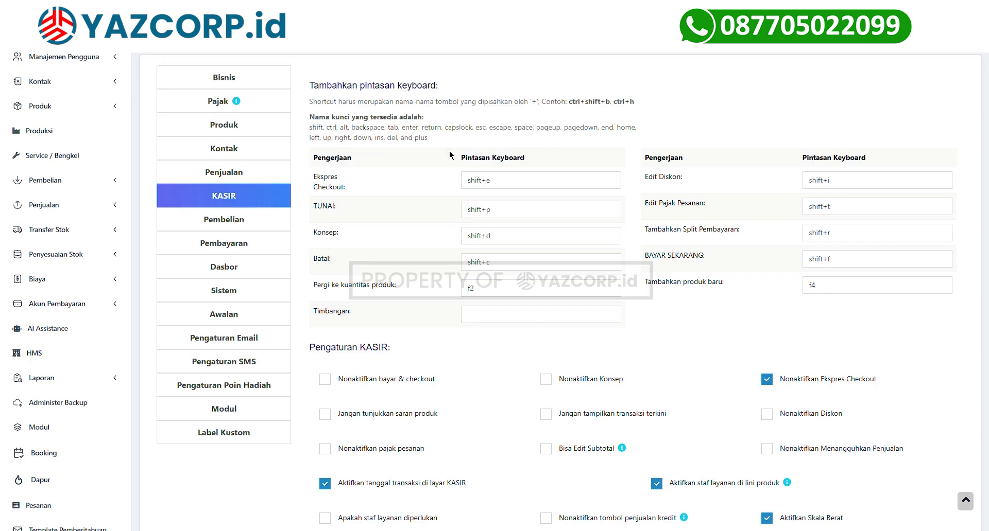
{"action": "double_click", "coordinate": [578, 155]}
{"action": "left_click", "coordinate": [677, 214]}
{"action": "scroll", "coordinate": [678, 215], "scroll_direction": "down", "scroll_amount": 5}
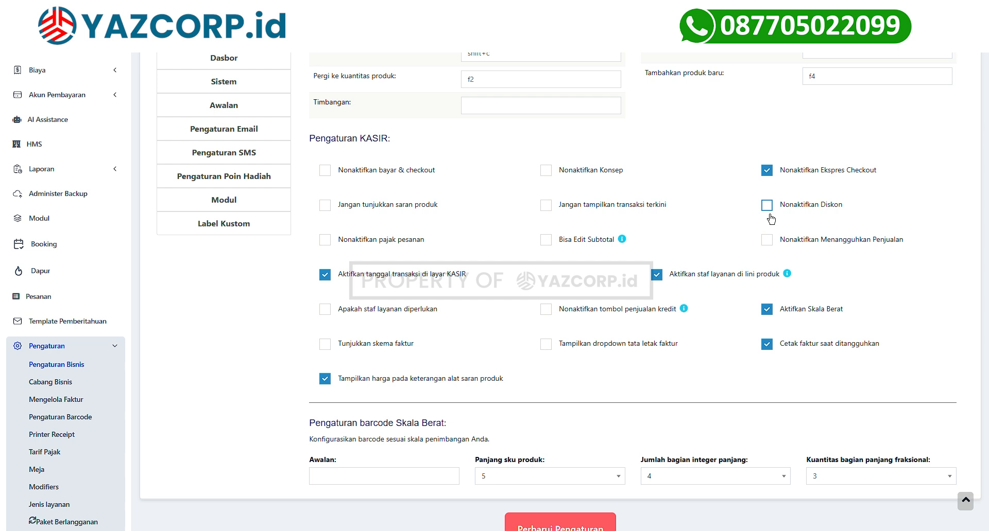
{"action": "scroll", "coordinate": [664, 266], "scroll_direction": "down", "scroll_amount": 1}
{"action": "scroll", "coordinate": [663, 267], "scroll_direction": "down", "scroll_amount": 1}
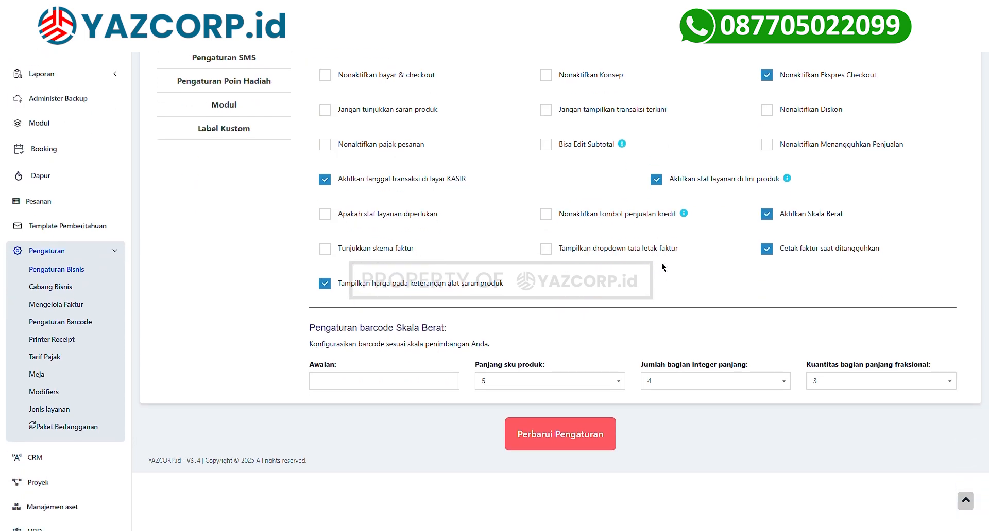
{"action": "scroll", "coordinate": [597, 287], "scroll_direction": "up", "scroll_amount": 1}
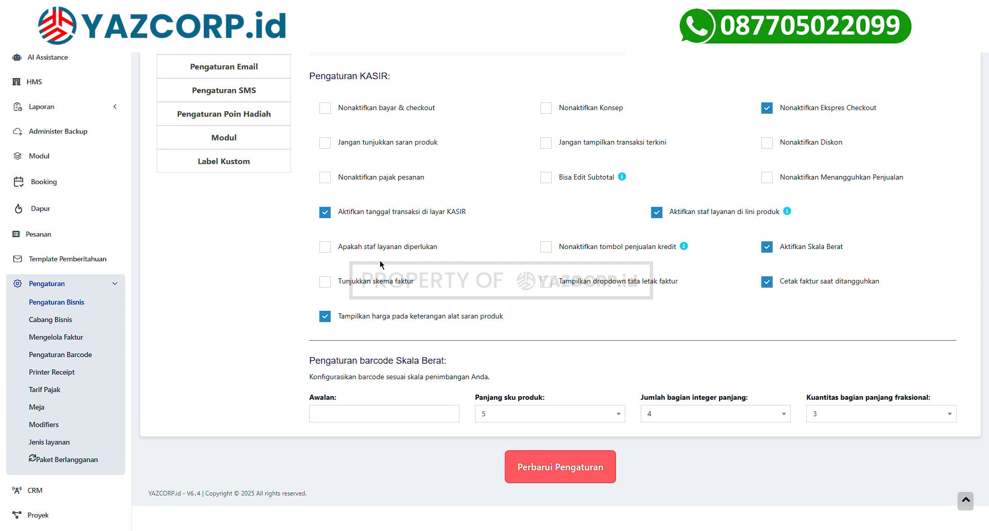
Check 'Tunjukkan skema faktur' and 'Tampilkan dropdown tata letak faktur', leaving service staff and credit sales unchanged.
{"action": "left_click", "coordinate": [326, 246]}
{"action": "left_click", "coordinate": [353, 252]}
{"action": "left_click", "coordinate": [548, 249]}
{"action": "left_click", "coordinate": [552, 251]}
{"action": "left_click", "coordinate": [328, 291]}
{"action": "left_click", "coordinate": [552, 288]}
{"action": "scroll", "coordinate": [464, 258], "scroll_direction": "up", "scroll_amount": 4}
{"action": "left_click", "coordinate": [236, 172]}
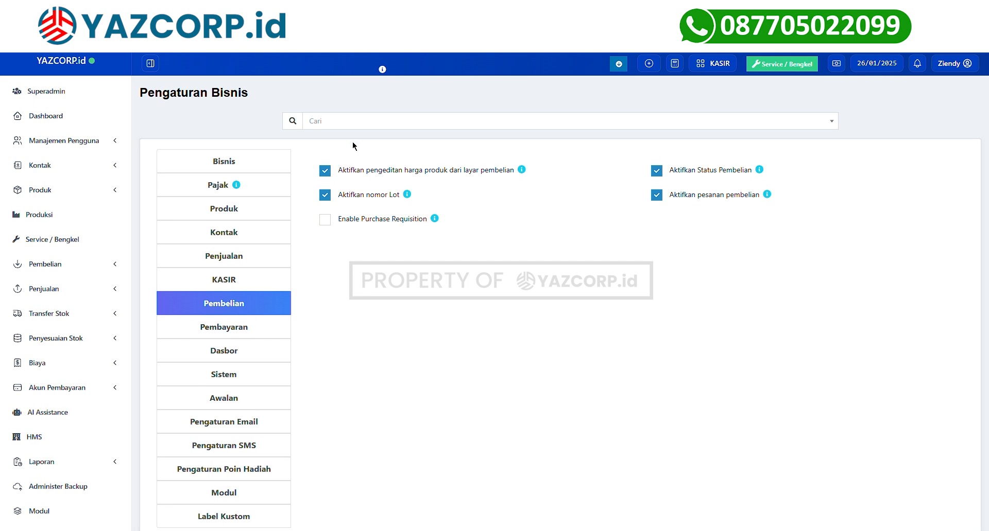
Toggle purchase price editing off and back on, leaving it enabled.
{"action": "left_click", "coordinate": [332, 176]}
{"action": "left_click", "coordinate": [332, 177]}
{"action": "scroll", "coordinate": [344, 202], "scroll_direction": "down", "scroll_amount": 2}
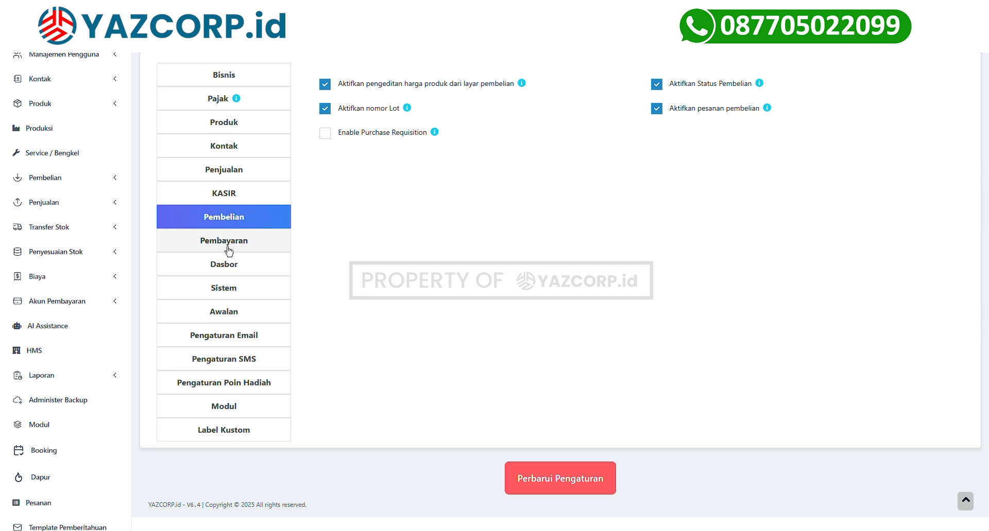
View the Pembayaran settings, closing the cash-denomination payment-methods list without picking any.
{"action": "left_click", "coordinate": [228, 251]}
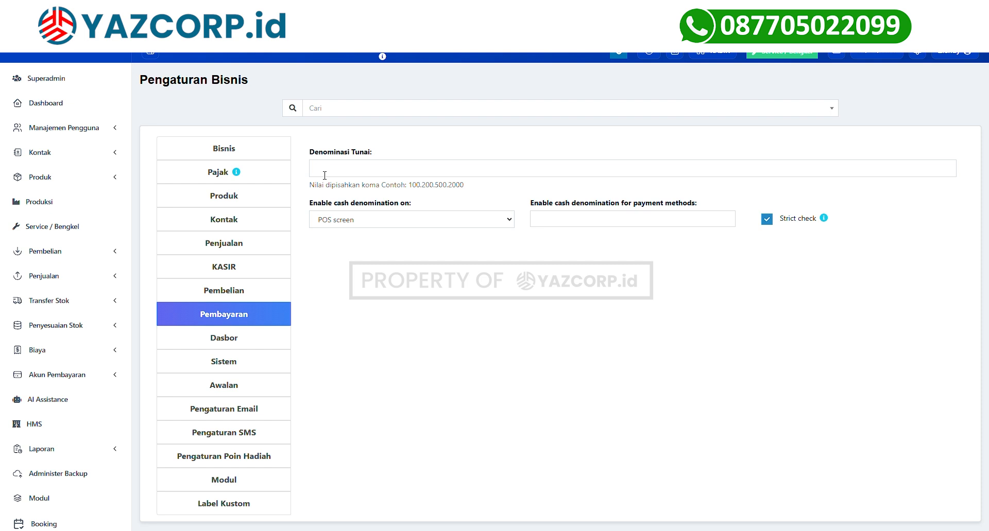
{"action": "scroll", "coordinate": [353, 205], "scroll_direction": "down", "scroll_amount": 1}
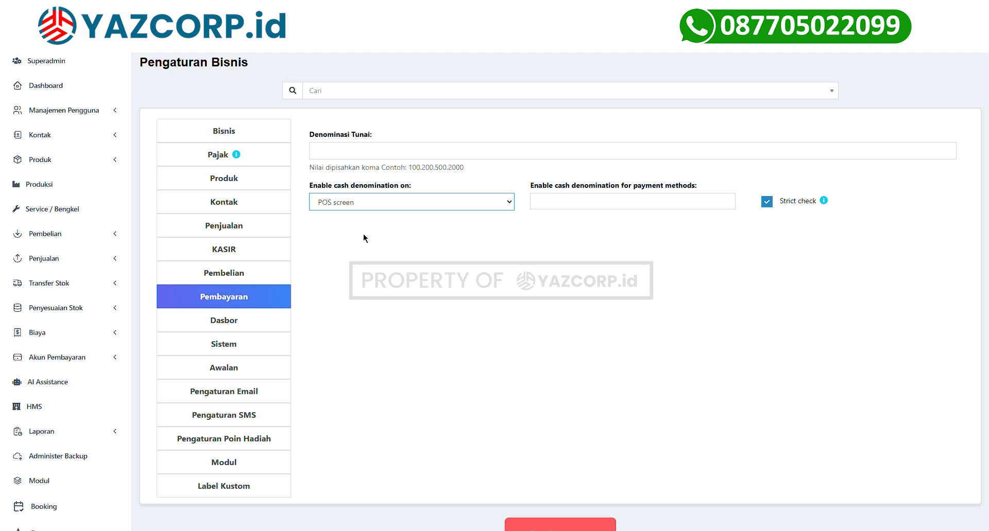
{"action": "scroll", "coordinate": [412, 232], "scroll_direction": "down", "scroll_amount": 1}
{"action": "left_click", "coordinate": [558, 204]}
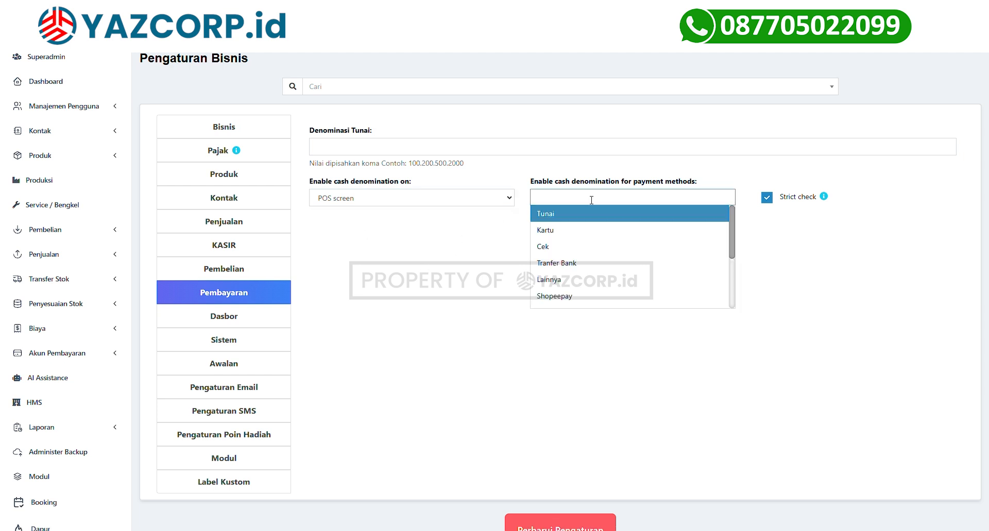
{"action": "left_click", "coordinate": [228, 325]}
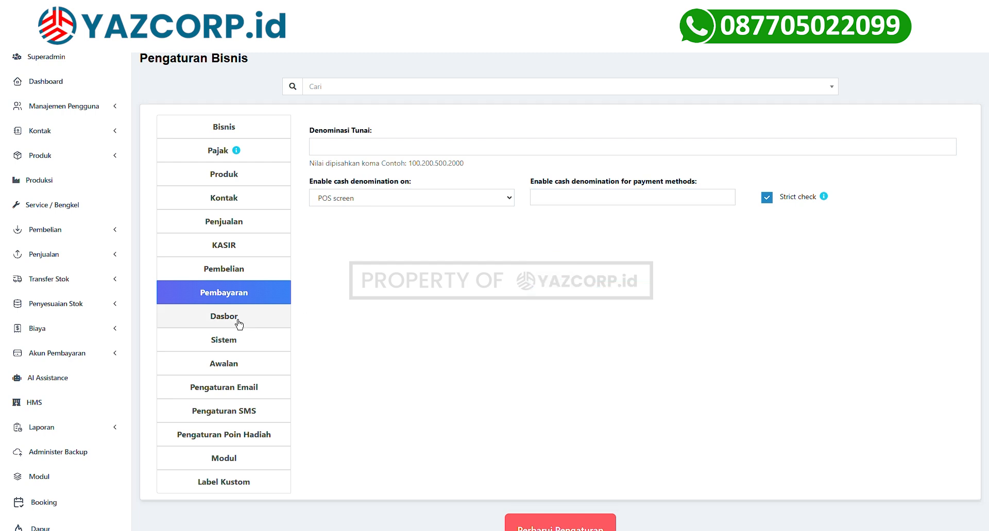
{"action": "left_click", "coordinate": [236, 322]}
Review the Dasbor 30-day stock expiry warning and the Sistem theme and table-entry options.
{"action": "left_click_drag", "start_coordinate": [308, 131], "coordinate": [412, 136]}
{"action": "left_click", "coordinate": [342, 159]}
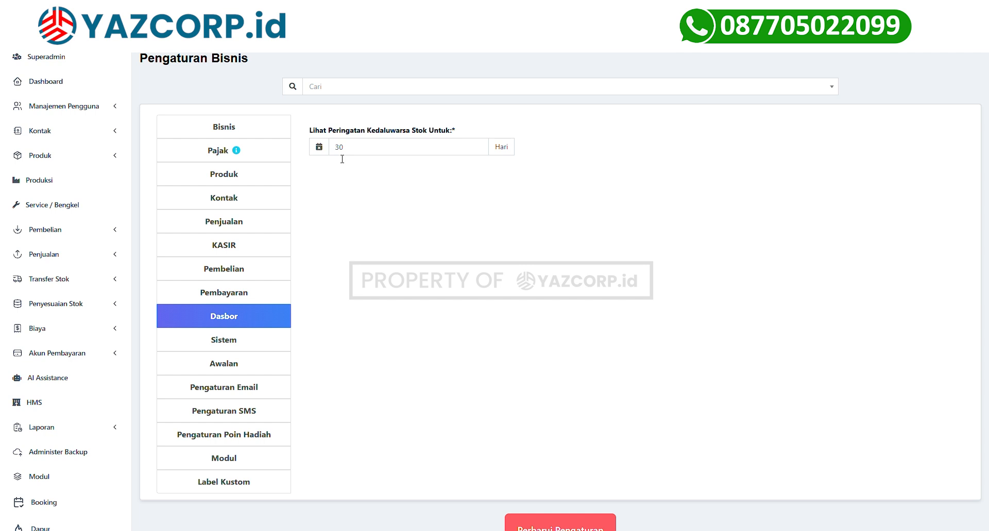
{"action": "double_click", "coordinate": [337, 154]}
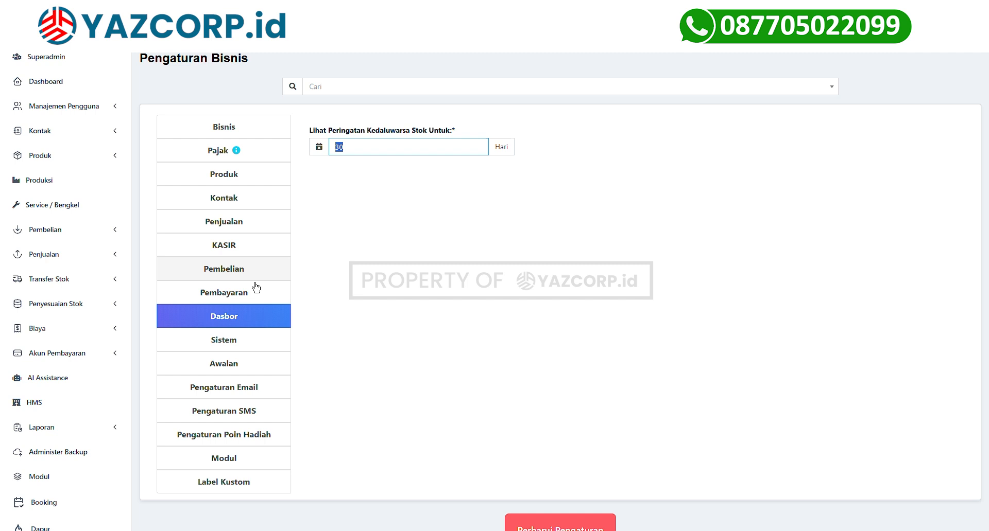
{"action": "left_click", "coordinate": [265, 341]}
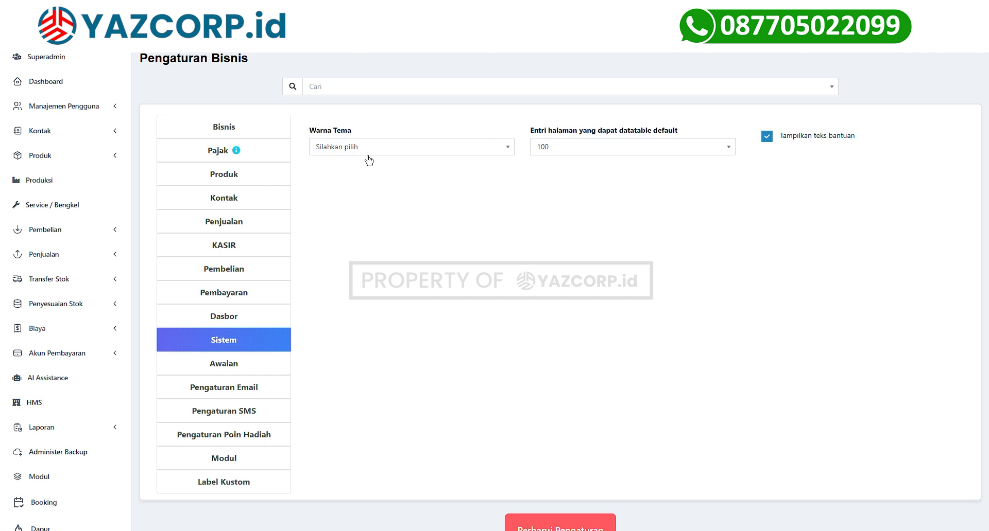
{"action": "left_click", "coordinate": [368, 155]}
{"action": "left_click", "coordinate": [566, 148]}
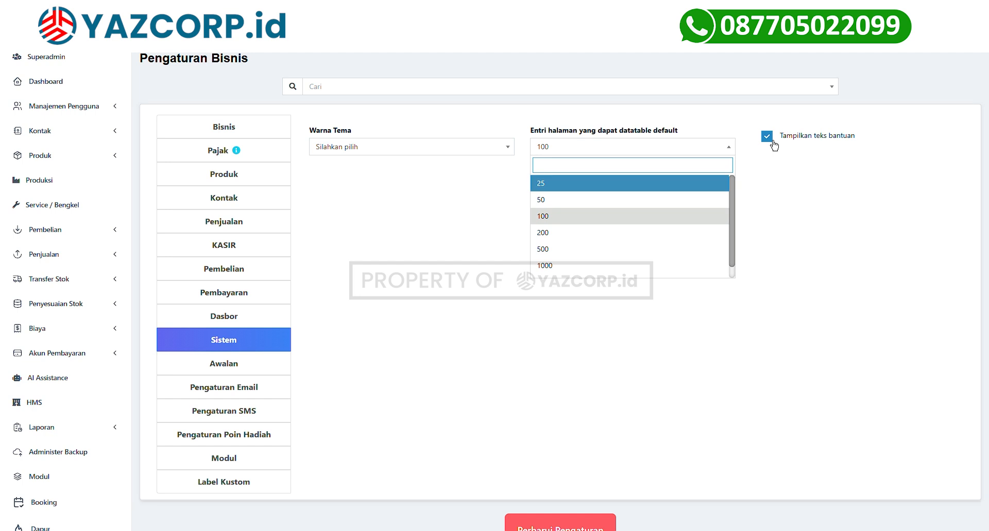
{"action": "scroll", "coordinate": [258, 266], "scroll_direction": "down", "scroll_amount": 3}
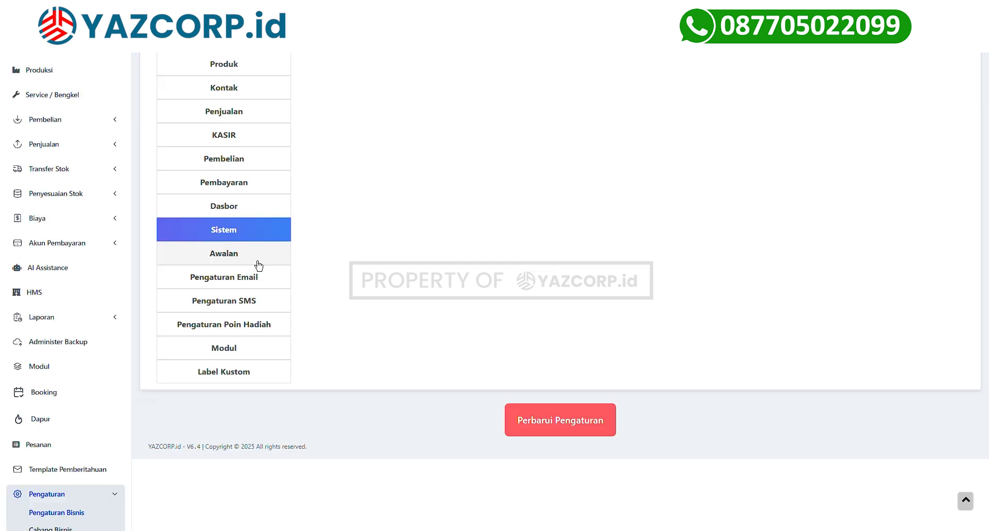
In Awalan, set the Retur Pembelian prefix to RPE.
{"action": "left_click", "coordinate": [257, 263]}
{"action": "scroll", "coordinate": [347, 208], "scroll_direction": "up", "scroll_amount": 3}
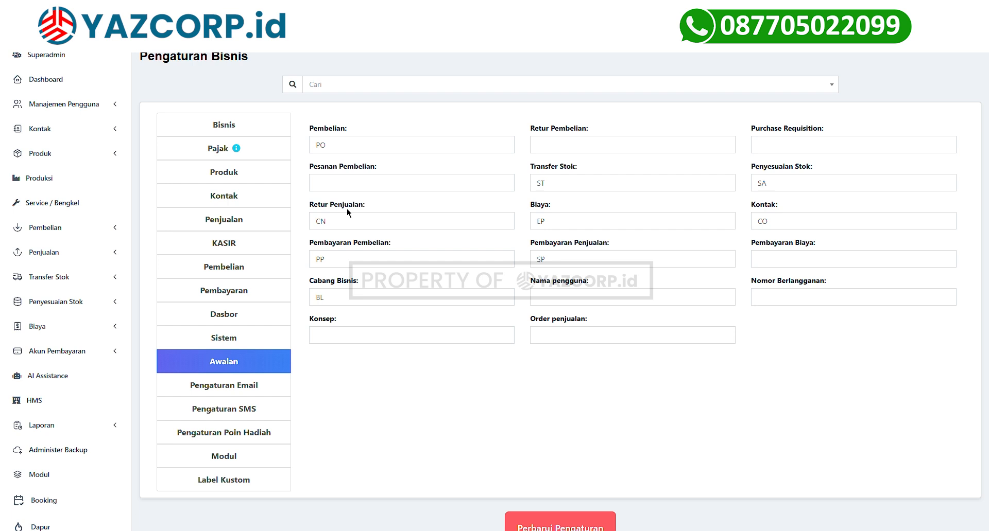
{"action": "double_click", "coordinate": [357, 148]}
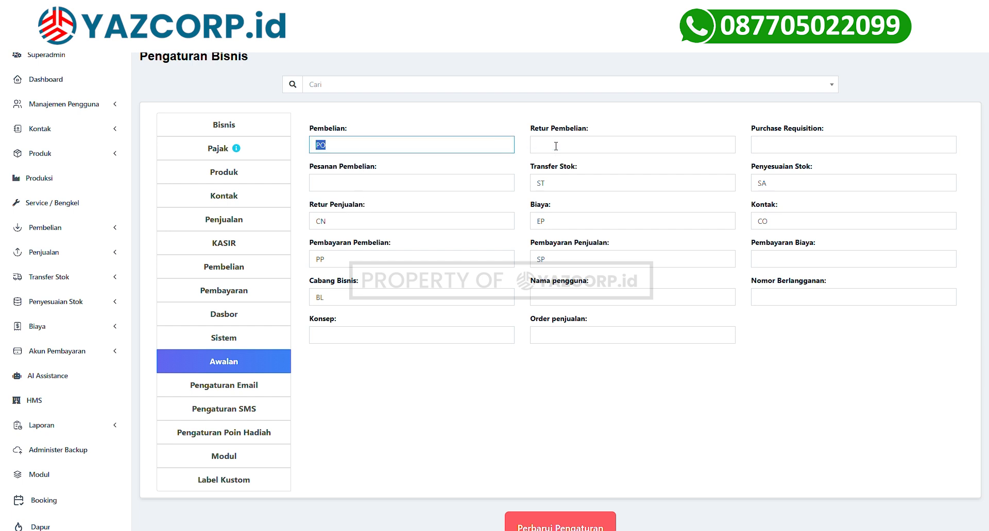
{"action": "left_click", "coordinate": [555, 148]}
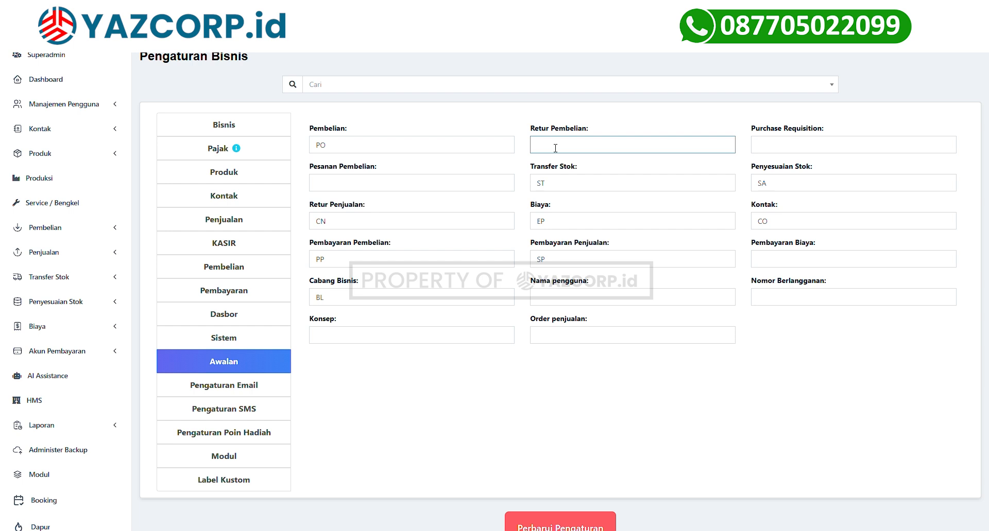
{"action": "type", "text": "RPE"}
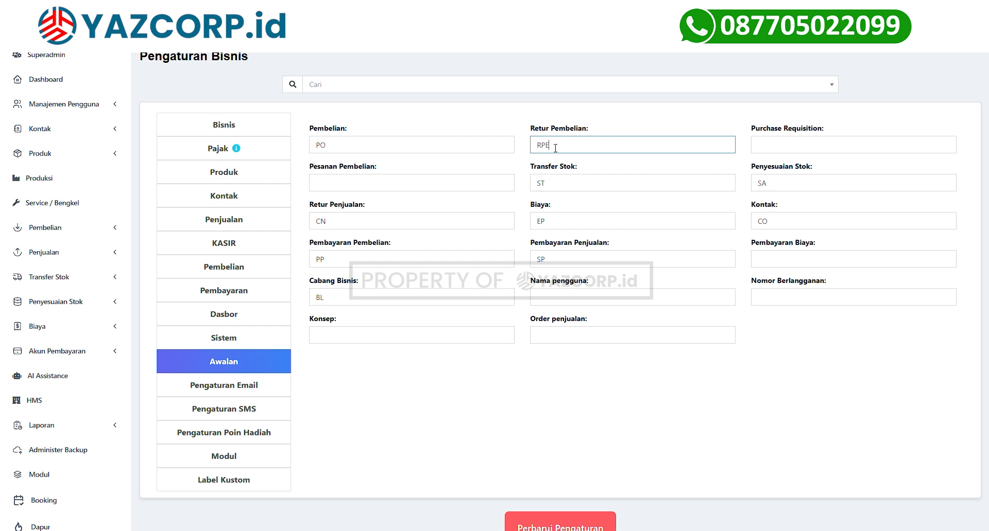
{"action": "left_click", "coordinate": [248, 395]}
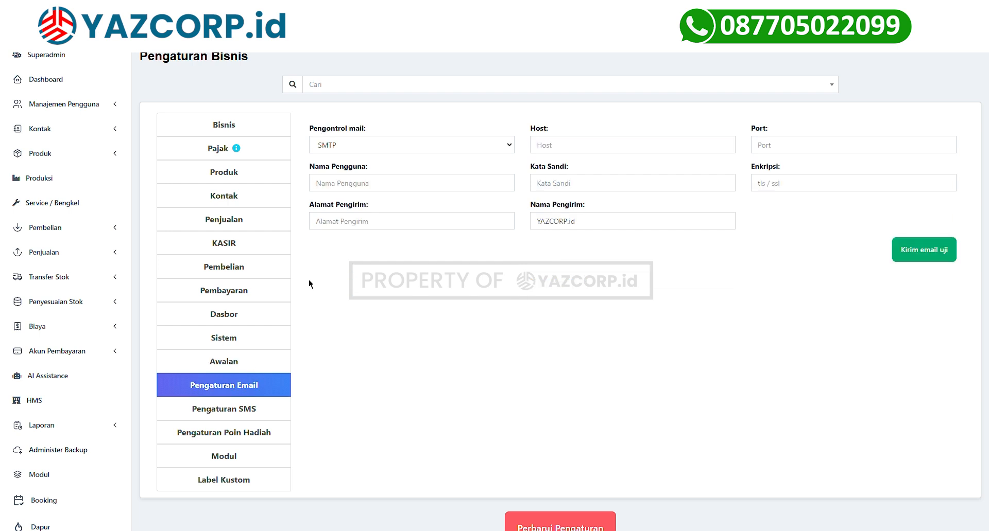
Look over the mail Host and SMS URL and service fields, then go to Pengaturan Poin Hadiah.
{"action": "left_click", "coordinate": [713, 148]}
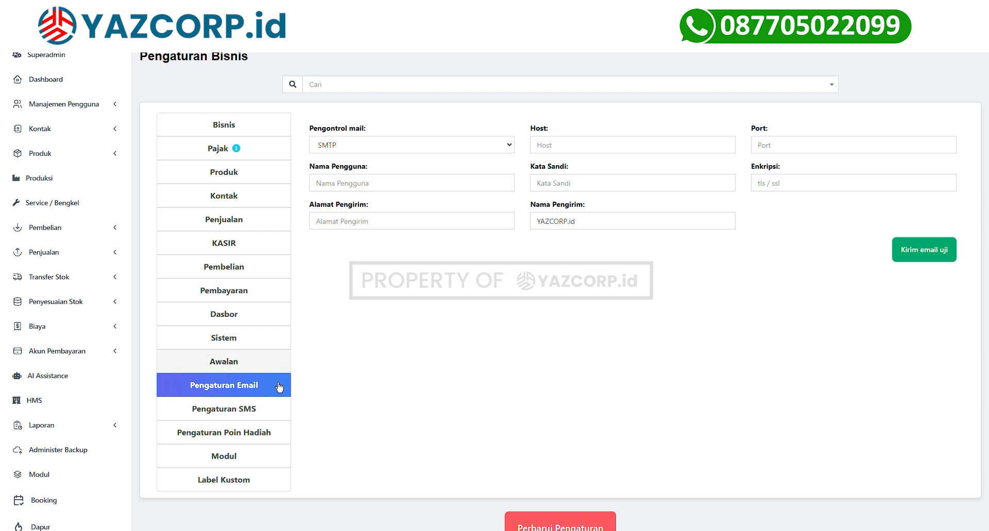
{"action": "left_click", "coordinate": [238, 413]}
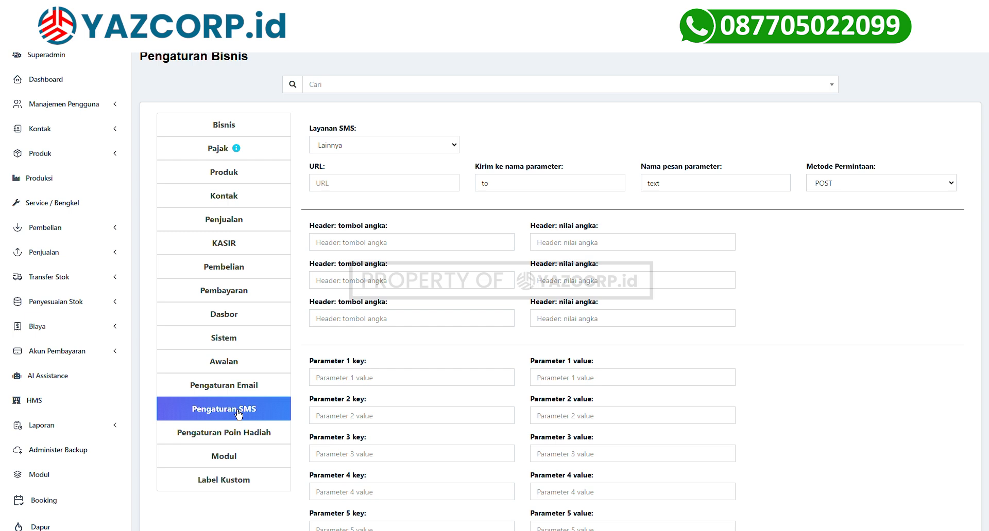
{"action": "scroll", "coordinate": [334, 223], "scroll_direction": "up", "scroll_amount": 1}
{"action": "left_click", "coordinate": [334, 214]}
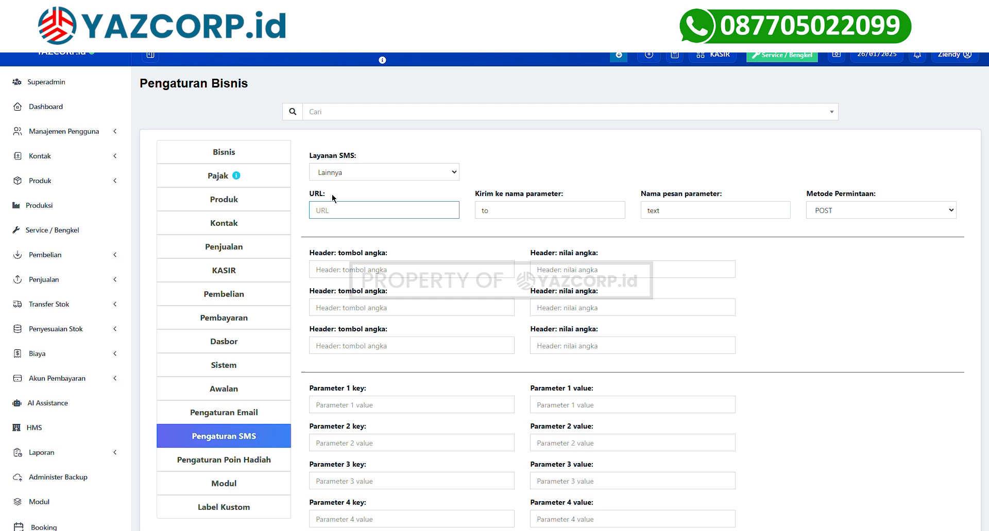
{"action": "left_click", "coordinate": [341, 171]}
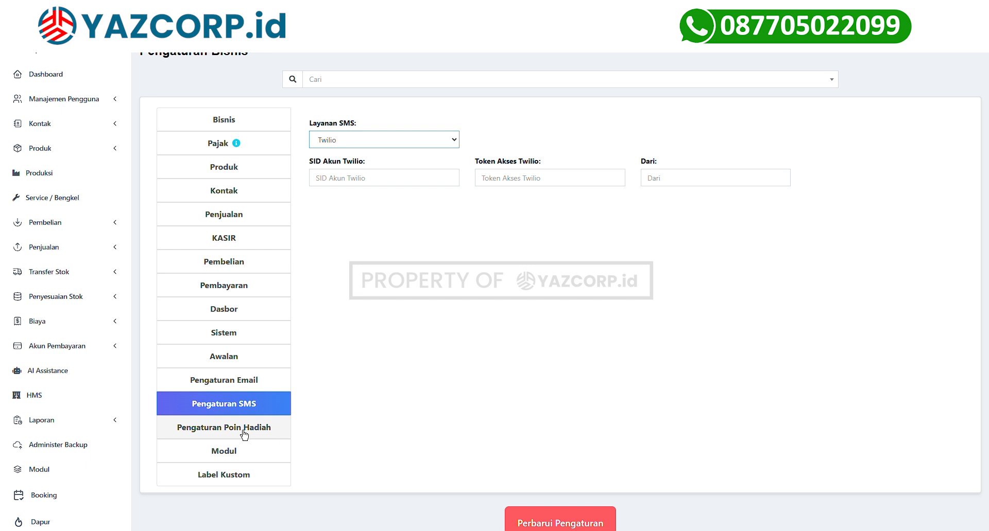
{"action": "left_click", "coordinate": [244, 433]}
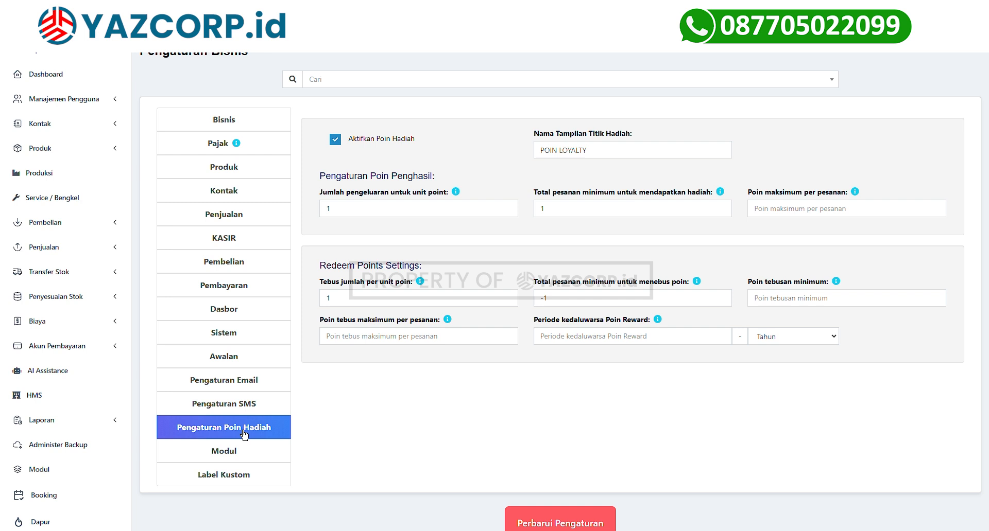
{"action": "left_click", "coordinate": [397, 216]}
Set earning to 1000 spent per point with a 10000 minimum order total.
{"action": "double_click", "coordinate": [377, 305]}
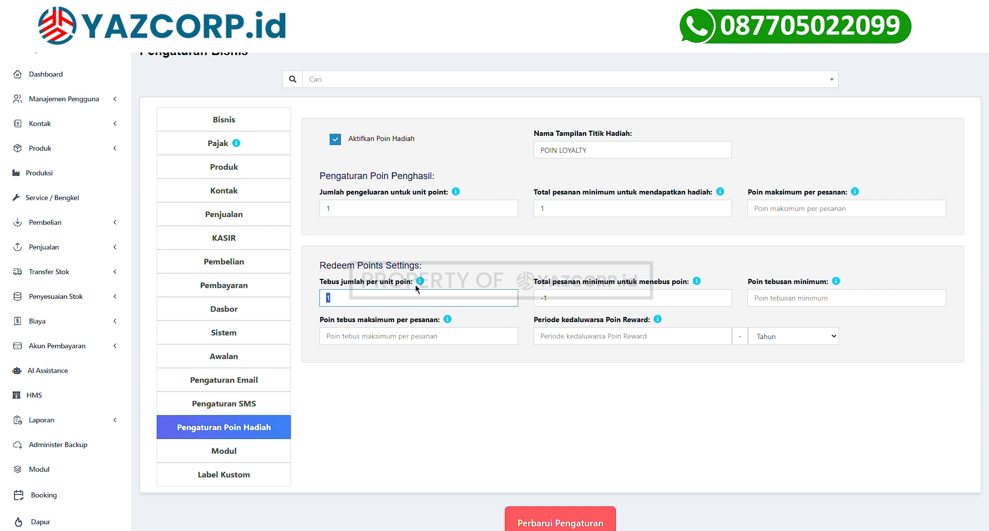
{"action": "left_click", "coordinate": [428, 209]}
{"action": "type", "text": "000"}
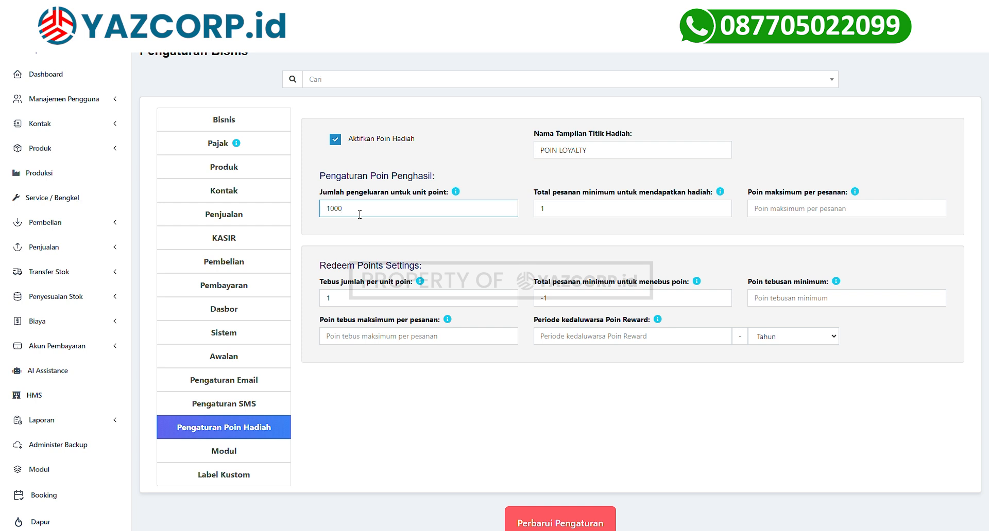
{"action": "key", "text": "Tab"}
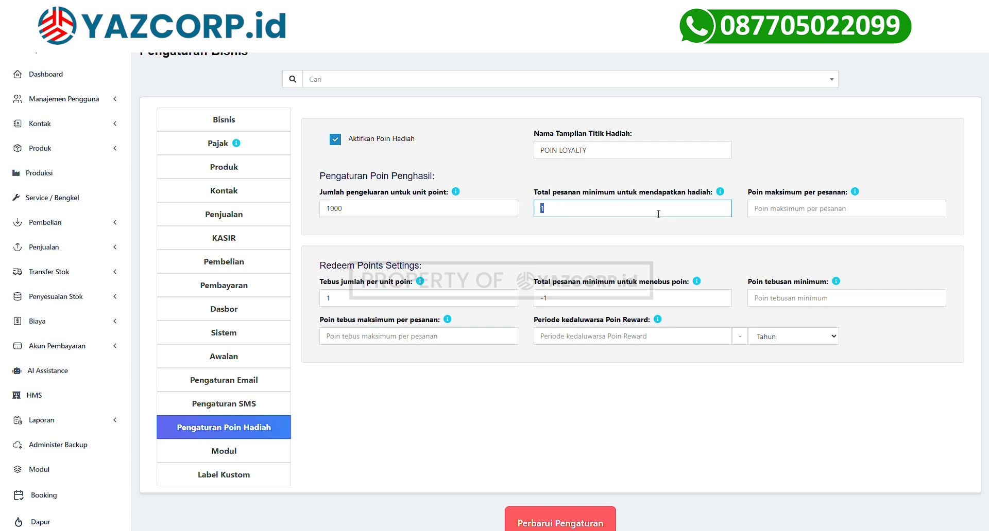
{"action": "type", "text": "10000"}
{"action": "left_click", "coordinate": [762, 211]}
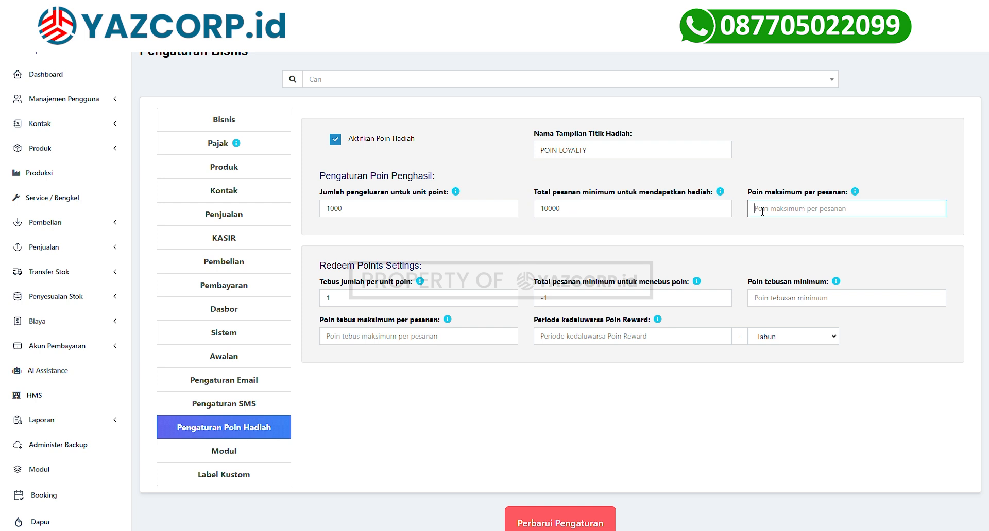
{"action": "left_click_drag", "start_coordinate": [747, 192], "coordinate": [843, 195]}
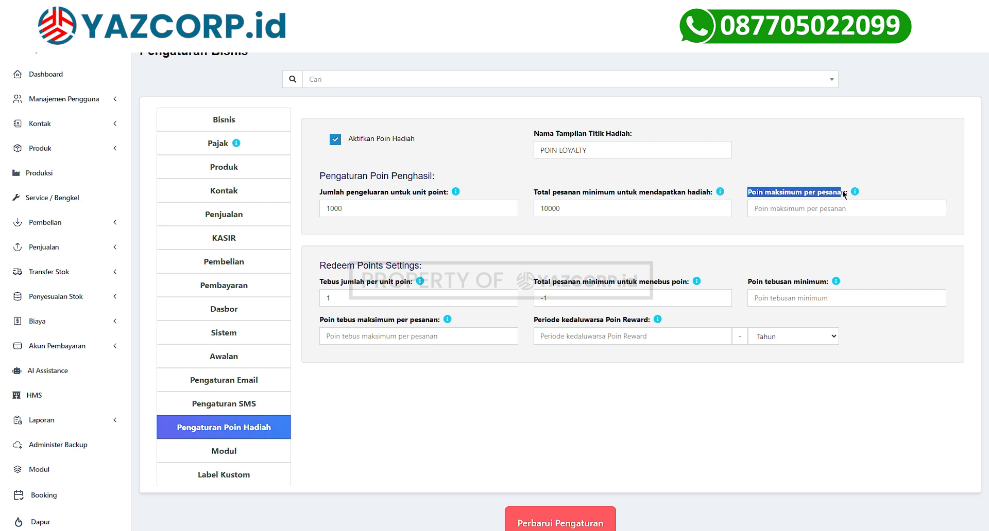
Set redeeming to 1000 per unit point with a 10000 minimum order total.
{"action": "left_click", "coordinate": [443, 298]}
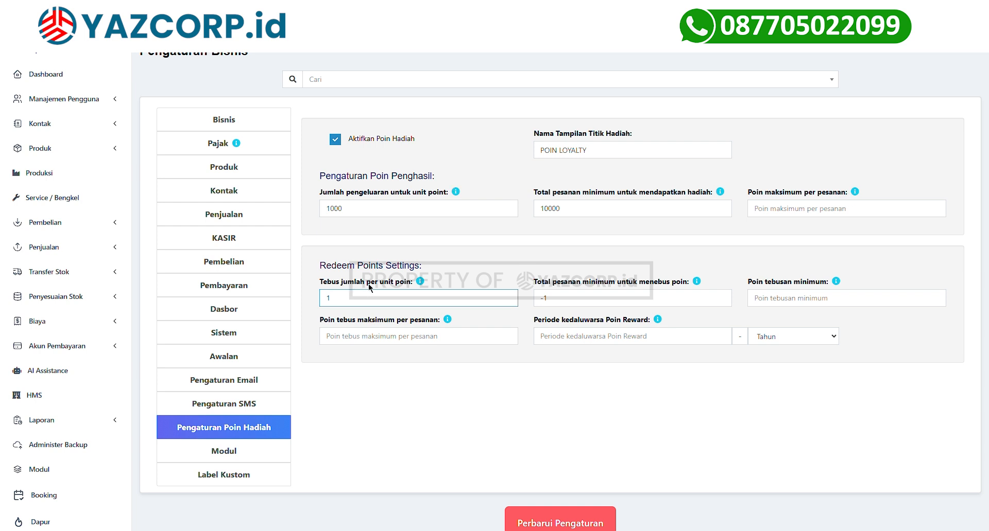
{"action": "key", "text": "BackSpace"}
{"action": "type", "text": "1000"}
{"action": "double_click", "coordinate": [558, 303]}
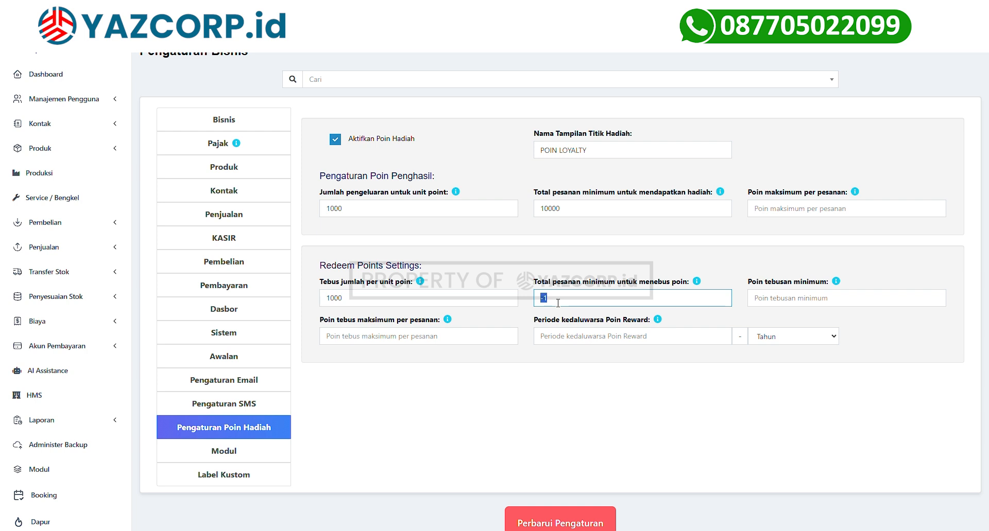
{"action": "type", "text": "10000"}
Set reward points to expire after 1 Tahun, then uncheck the Pembelian module.
{"action": "left_click", "coordinate": [575, 338]}
{"action": "type", "text": "1"}
{"action": "left_click", "coordinate": [783, 342]}
{"action": "left_click", "coordinate": [783, 349]}
{"action": "left_click", "coordinate": [774, 338]}
{"action": "left_click", "coordinate": [775, 358]}
{"action": "scroll", "coordinate": [315, 300], "scroll_direction": "down", "scroll_amount": 2}
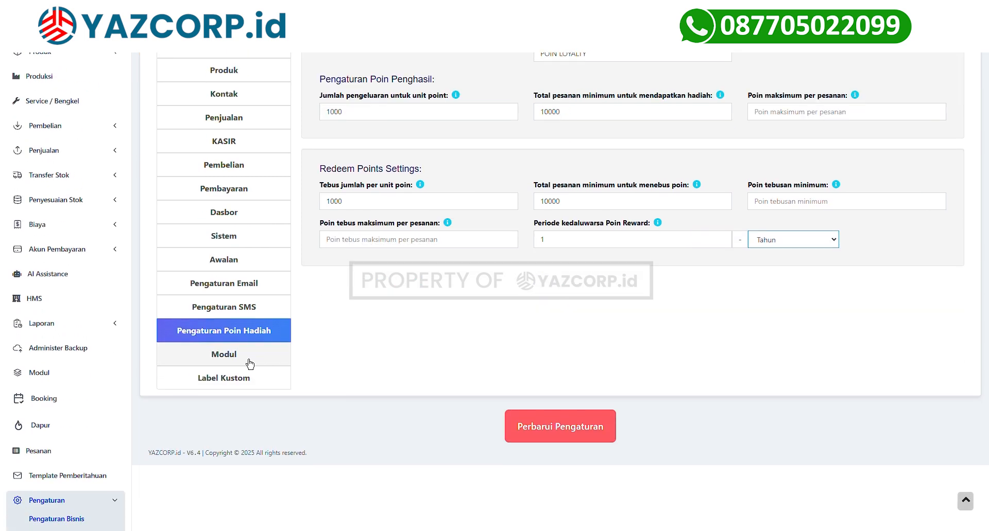
{"action": "left_click", "coordinate": [249, 361]}
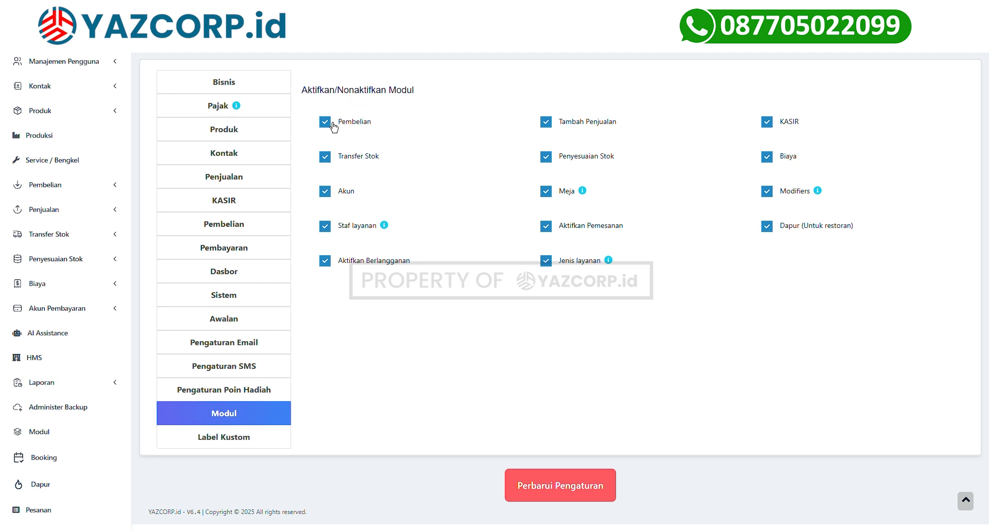
{"action": "left_click", "coordinate": [330, 128]}
Re-enable Pembelian and toggle Transfer Stok and Meja off and back on, keeping all modules enabled.
{"action": "left_click", "coordinate": [330, 128]}
{"action": "left_click", "coordinate": [328, 166]}
{"action": "left_click", "coordinate": [328, 166]}
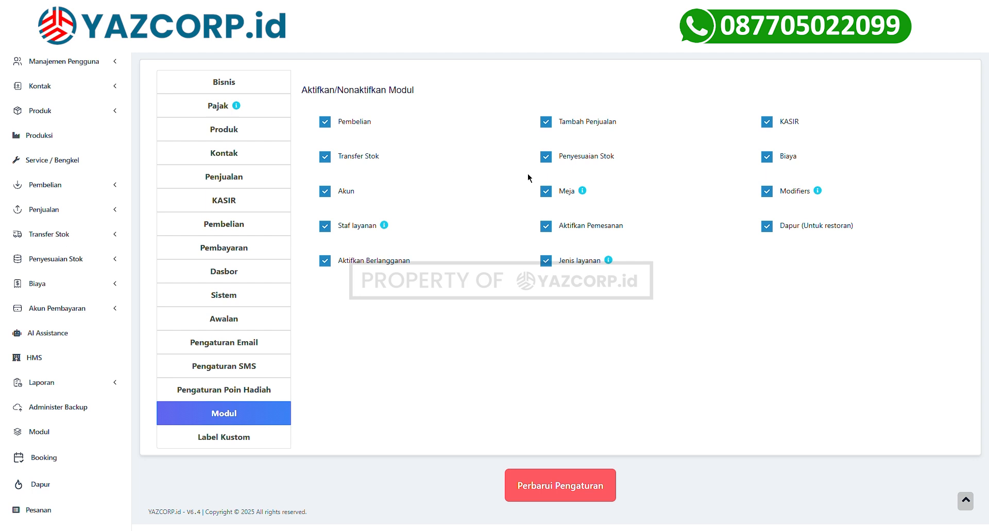
{"action": "left_click", "coordinate": [549, 198]}
{"action": "left_click", "coordinate": [548, 199]}
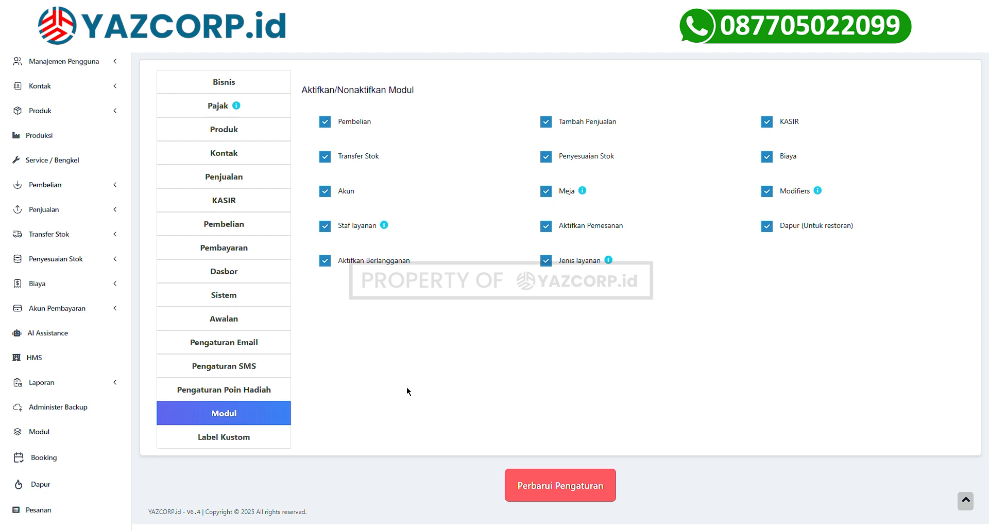
Switch to the Label Kustom settings and select the Shopeepay payment label.
{"action": "left_click", "coordinate": [262, 447]}
{"action": "left_click_drag", "start_coordinate": [308, 178], "coordinate": [452, 283]}
{"action": "double_click", "coordinate": [373, 203]}
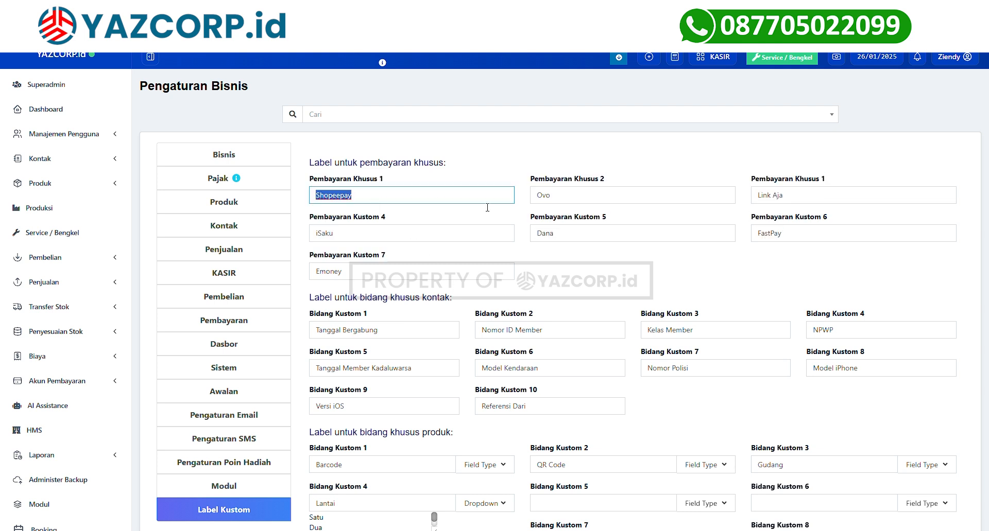
Review the product, location and service custom field labels in the Label Kustom section.
{"action": "scroll", "coordinate": [487, 208], "scroll_direction": "down", "scroll_amount": 3}
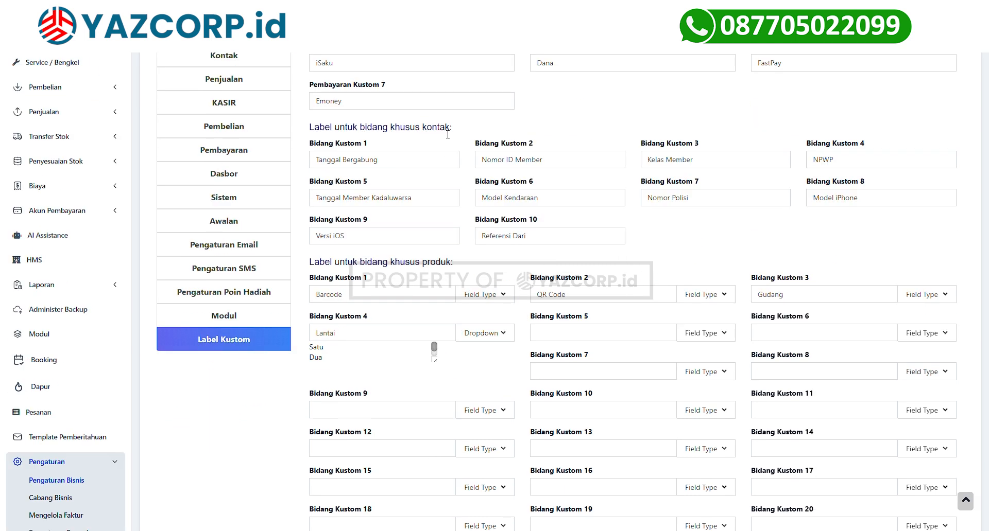
{"action": "scroll", "coordinate": [448, 135], "scroll_direction": "down", "scroll_amount": 1}
{"action": "left_click_drag", "start_coordinate": [392, 195], "coordinate": [457, 197]}
{"action": "scroll", "coordinate": [457, 197], "scroll_direction": "down", "scroll_amount": 4}
{"action": "left_click_drag", "start_coordinate": [390, 280], "coordinate": [447, 281]}
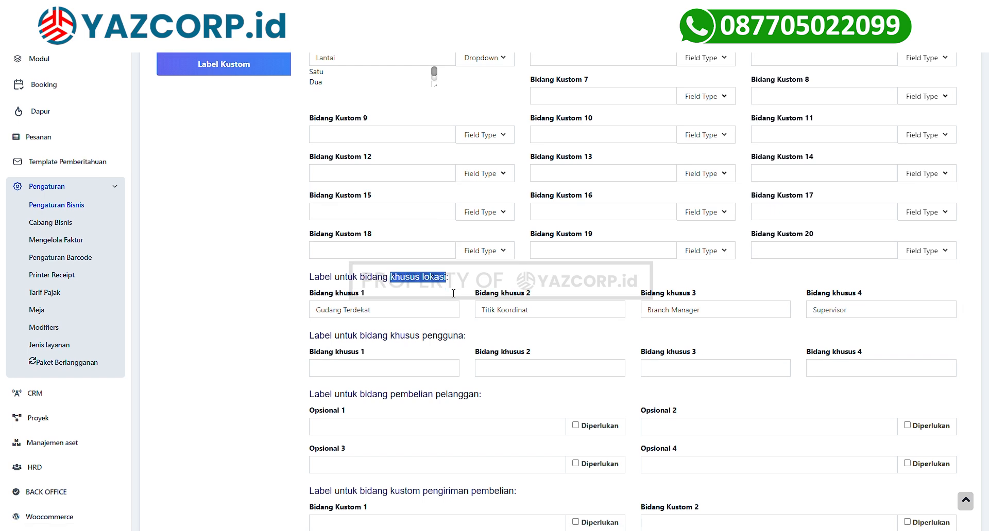
{"action": "scroll", "coordinate": [453, 293], "scroll_direction": "down", "scroll_amount": 2}
{"action": "left_click_drag", "start_coordinate": [390, 222], "coordinate": [451, 223]}
{"action": "scroll", "coordinate": [451, 223], "scroll_direction": "down", "scroll_amount": 1}
{"action": "left_click_drag", "start_coordinate": [388, 218], "coordinate": [486, 244]}
{"action": "scroll", "coordinate": [480, 228], "scroll_direction": "down", "scroll_amount": 3}
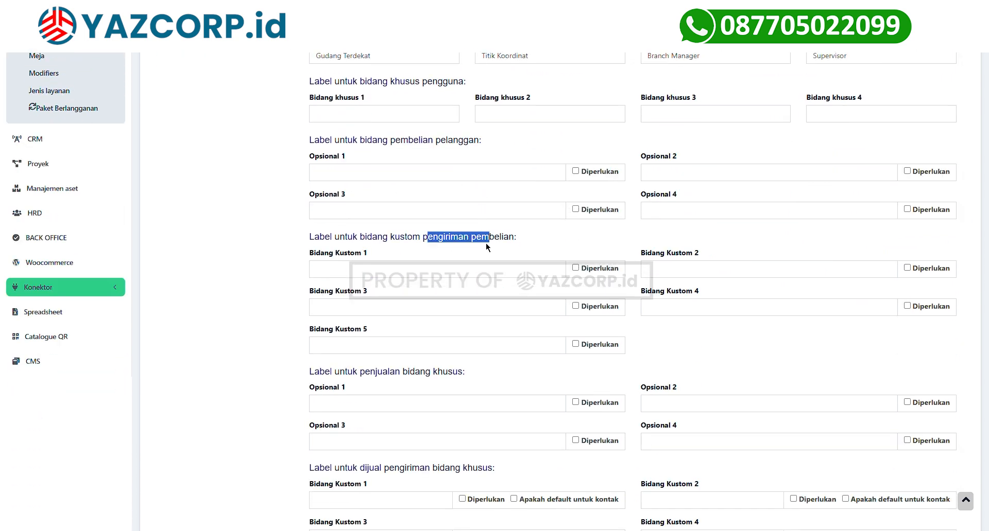
{"action": "scroll", "coordinate": [486, 244], "scroll_direction": "down", "scroll_amount": 4}
{"action": "left_click_drag", "start_coordinate": [364, 265], "coordinate": [395, 272]}
{"action": "scroll", "coordinate": [396, 272], "scroll_direction": "down", "scroll_amount": 3}
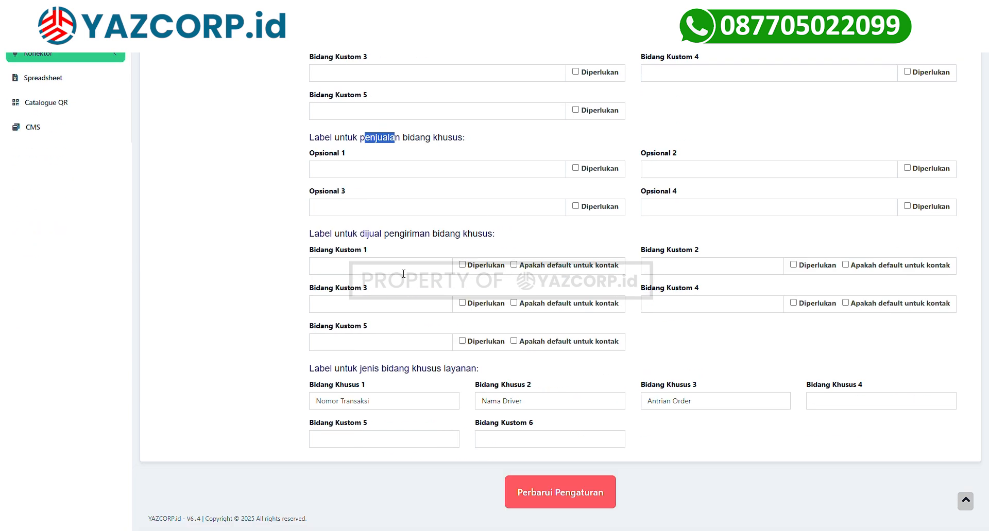
{"action": "scroll", "coordinate": [403, 273], "scroll_direction": "up", "scroll_amount": 5}
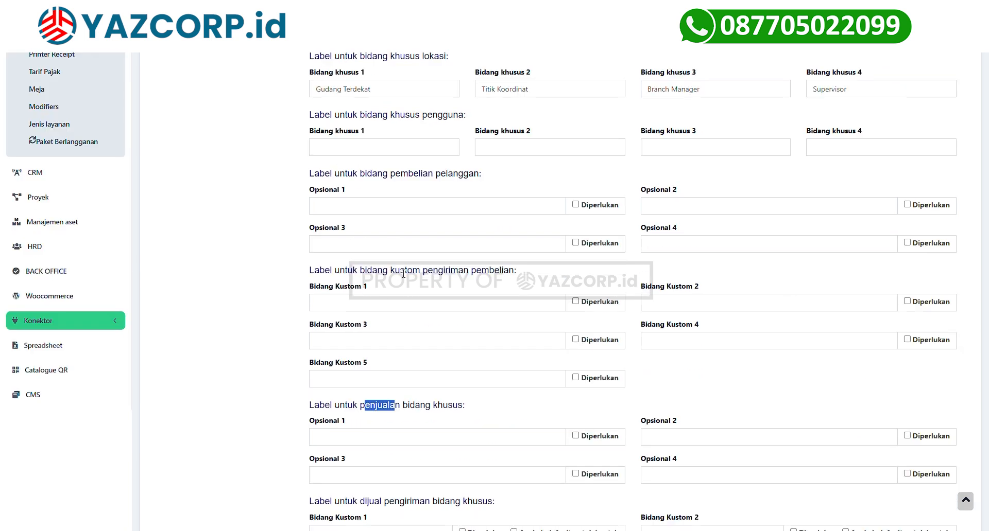
Check the customer-purchase label fields and save the business settings with Perbarui Pengaturan.
{"action": "left_click", "coordinate": [514, 208]}
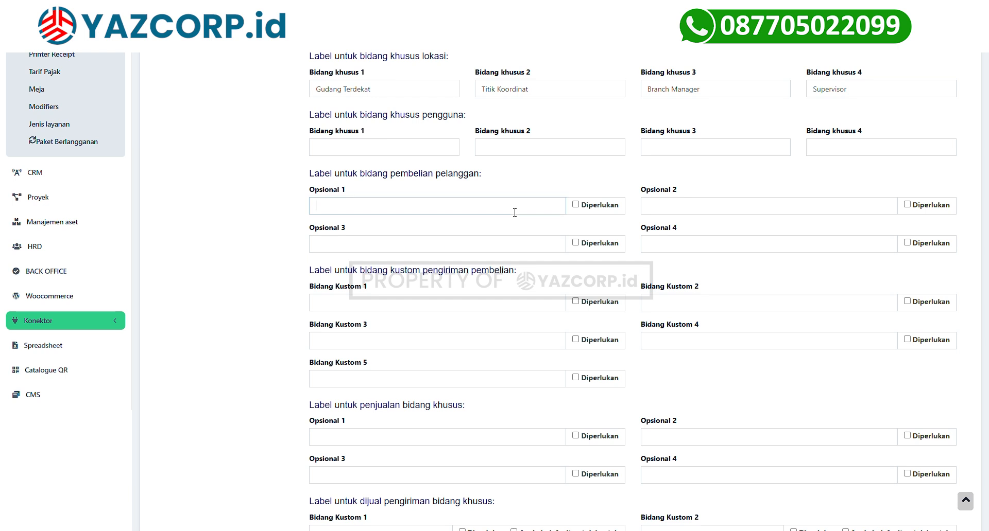
{"action": "left_click", "coordinate": [575, 207]}
{"action": "scroll", "coordinate": [479, 216], "scroll_direction": "up", "scroll_amount": 5}
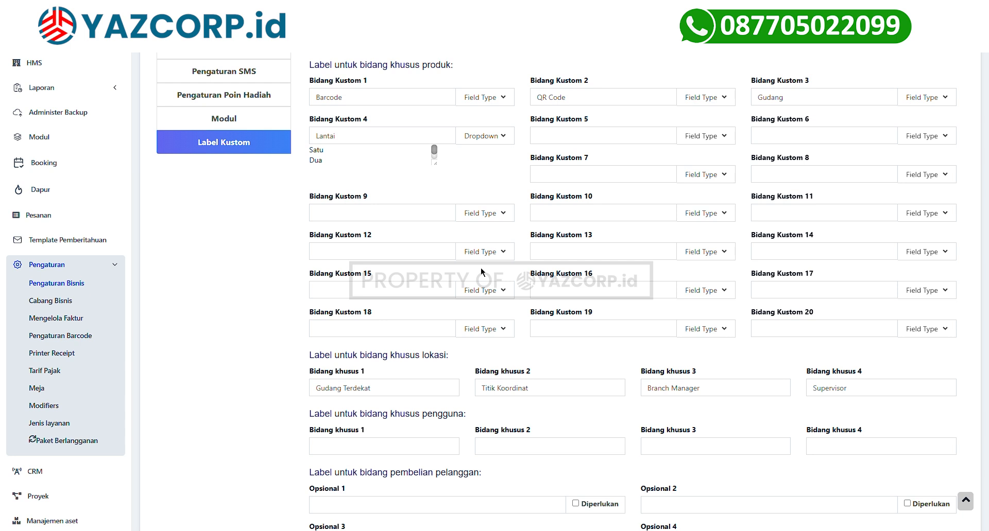
{"action": "scroll", "coordinate": [287, 285], "scroll_direction": "up", "scroll_amount": 6}
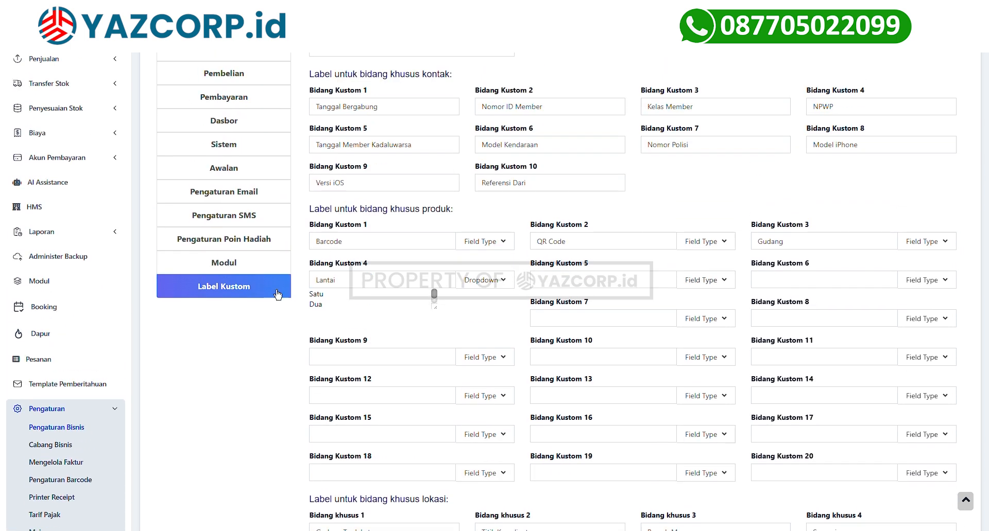
{"action": "scroll", "coordinate": [278, 295], "scroll_direction": "down", "scroll_amount": 20}
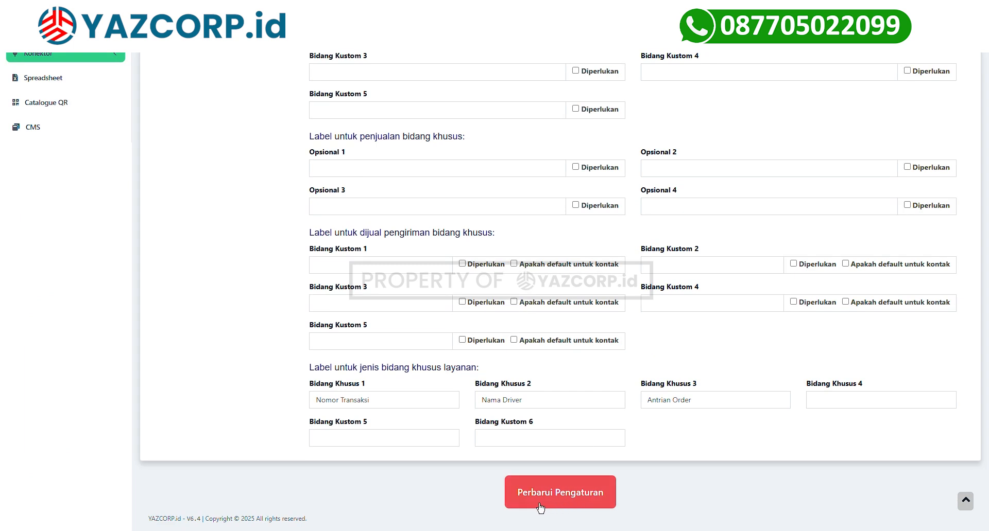
{"action": "left_click", "coordinate": [539, 508]}
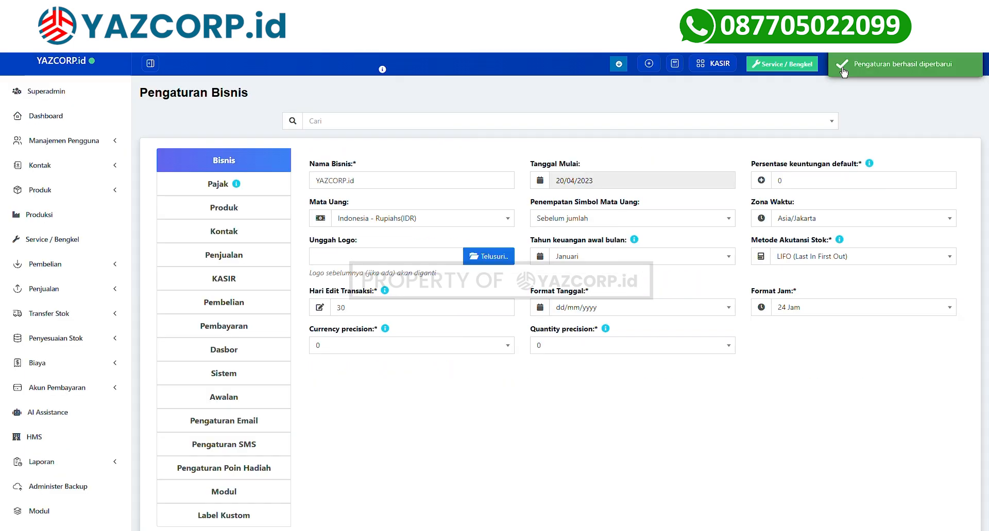
{"action": "scroll", "coordinate": [431, 233], "scroll_direction": "down", "scroll_amount": 5}
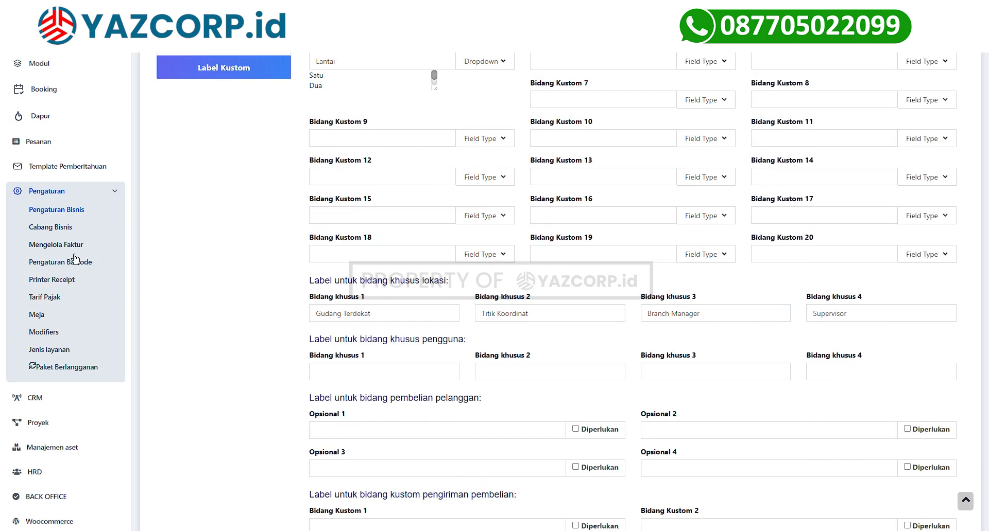
{"action": "left_click", "coordinate": [44, 246]}
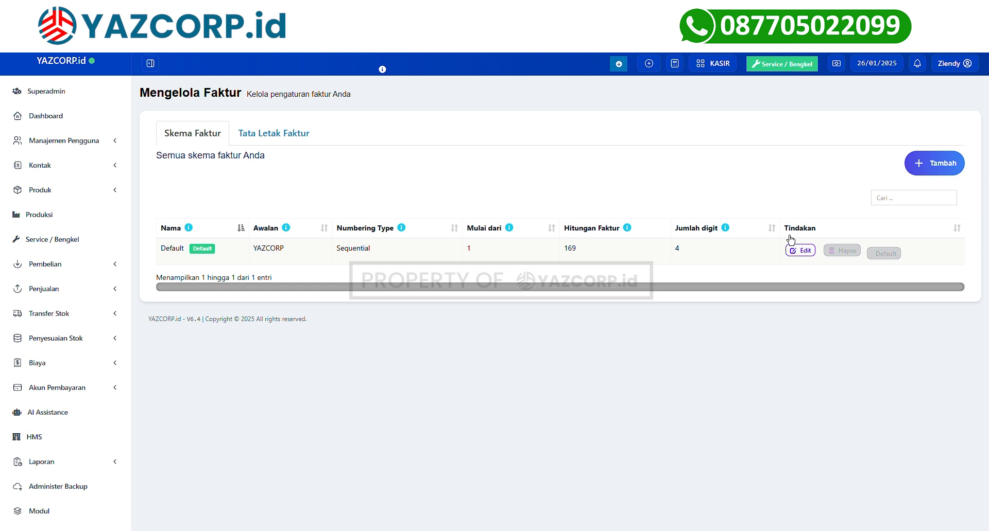
Edit the Default invoice scheme to use prefix YAZ with 5 digits and save it.
{"action": "left_click", "coordinate": [803, 258]}
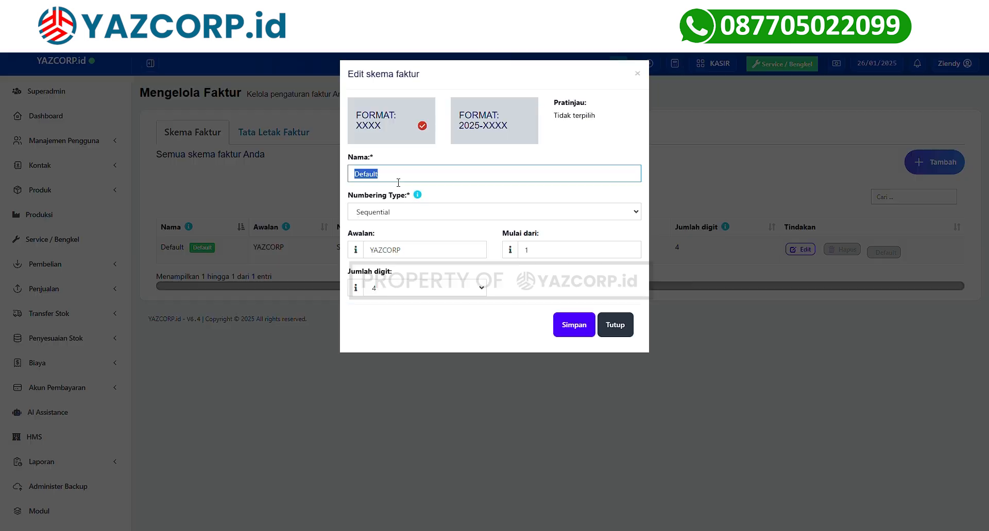
{"action": "left_click", "coordinate": [368, 208]}
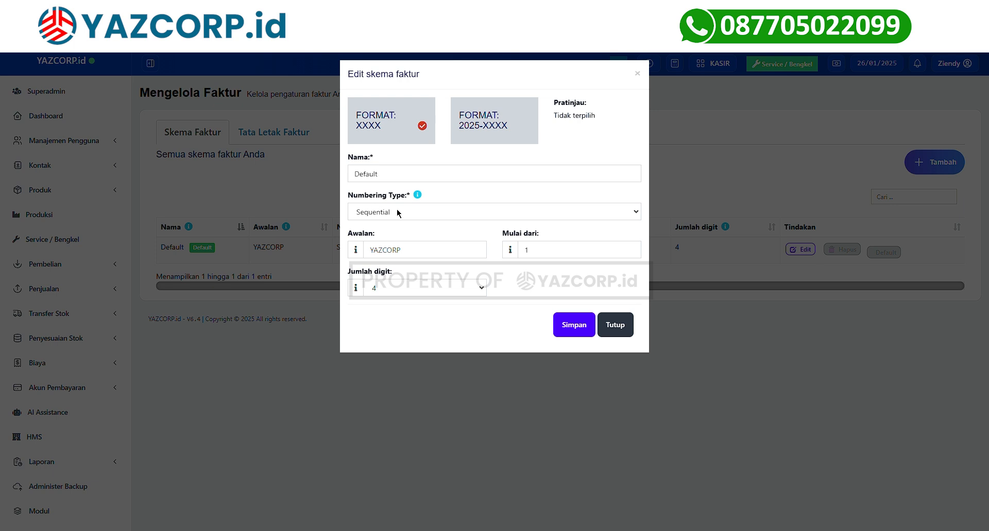
{"action": "left_click", "coordinate": [397, 213]}
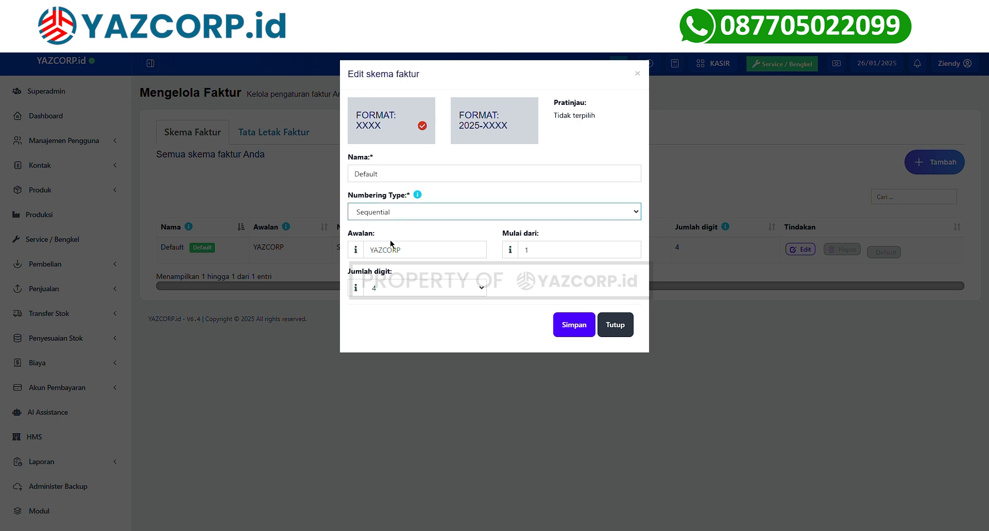
{"action": "double_click", "coordinate": [365, 250]}
{"action": "type", "text": "YAZ"}
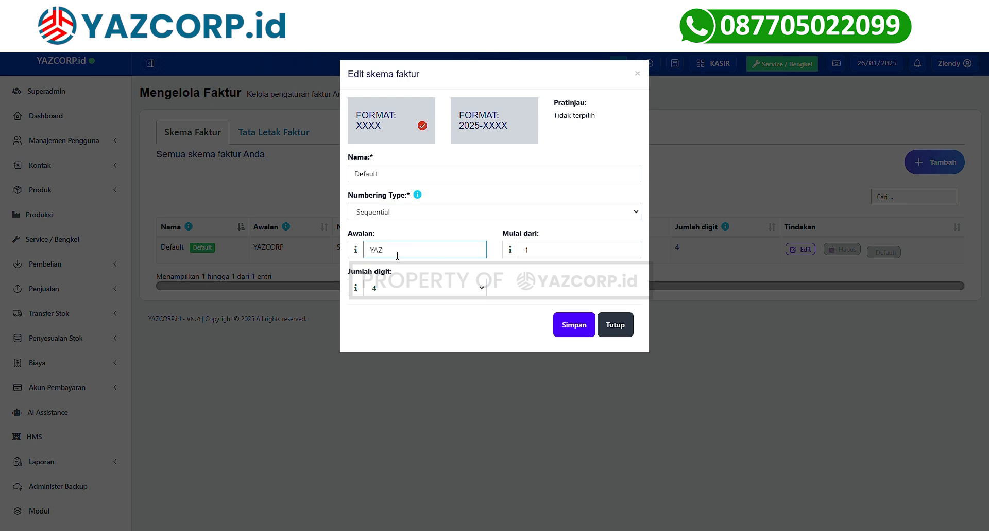
{"action": "key", "text": "Tab"}
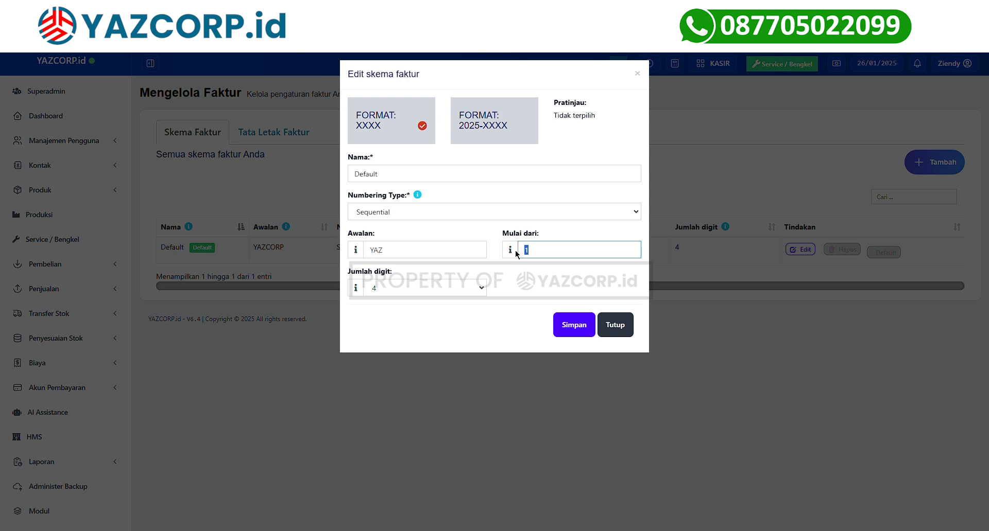
{"action": "key", "text": "Tab"}
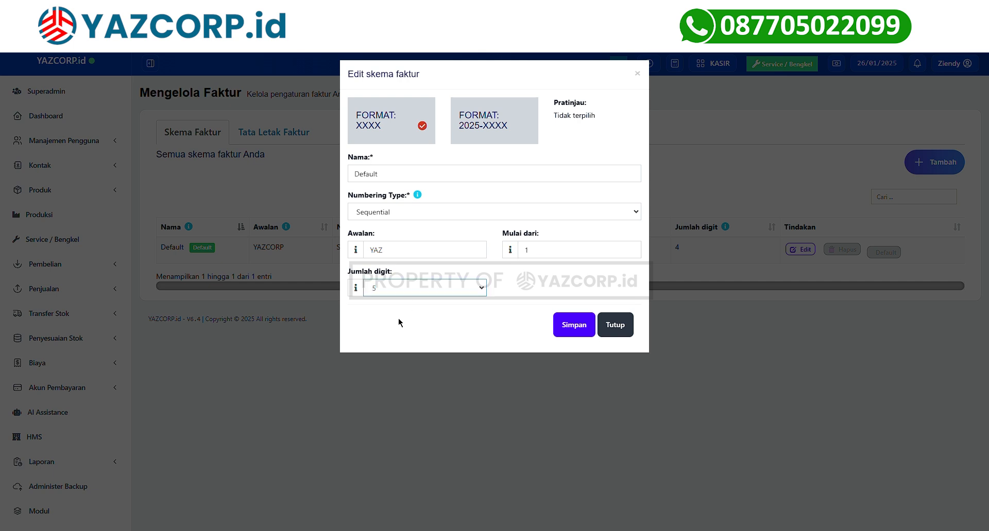
{"action": "left_click", "coordinate": [577, 328]}
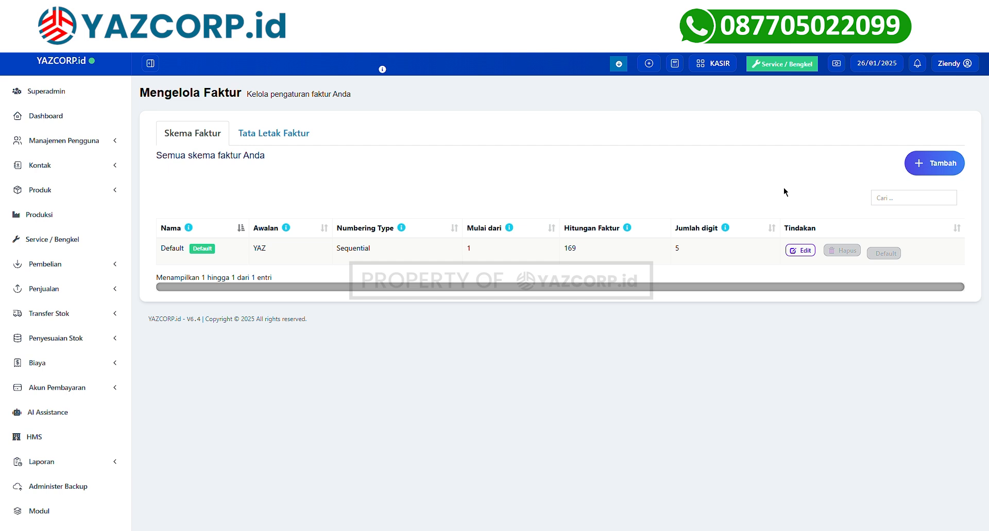
{"action": "left_click", "coordinate": [932, 163]}
Create the FAKTUR KEDUA invoice scheme with Sequential numbering, starting at 0 with 4 digits, and save it.
{"action": "left_click", "coordinate": [406, 182]}
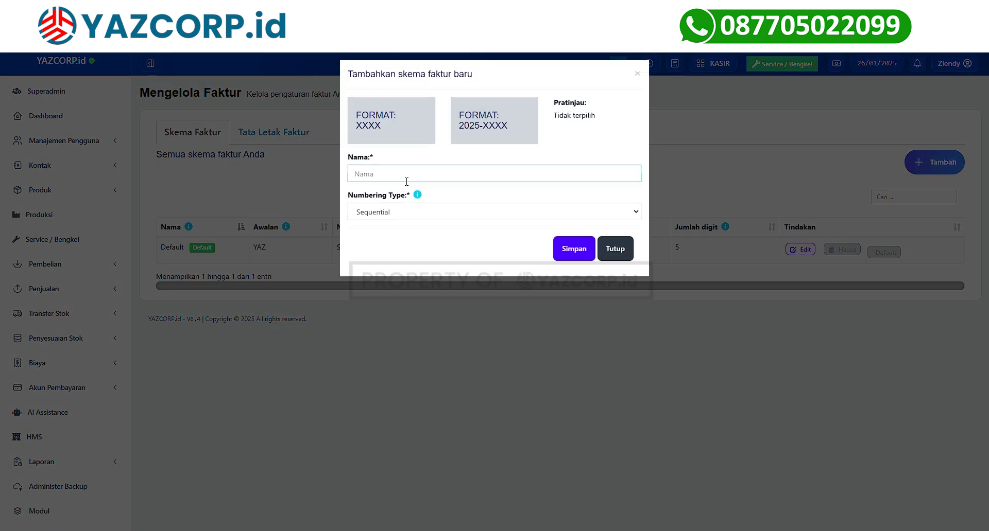
{"action": "type", "text": "FAKTUR KEDUA"}
{"action": "left_click", "coordinate": [388, 214]}
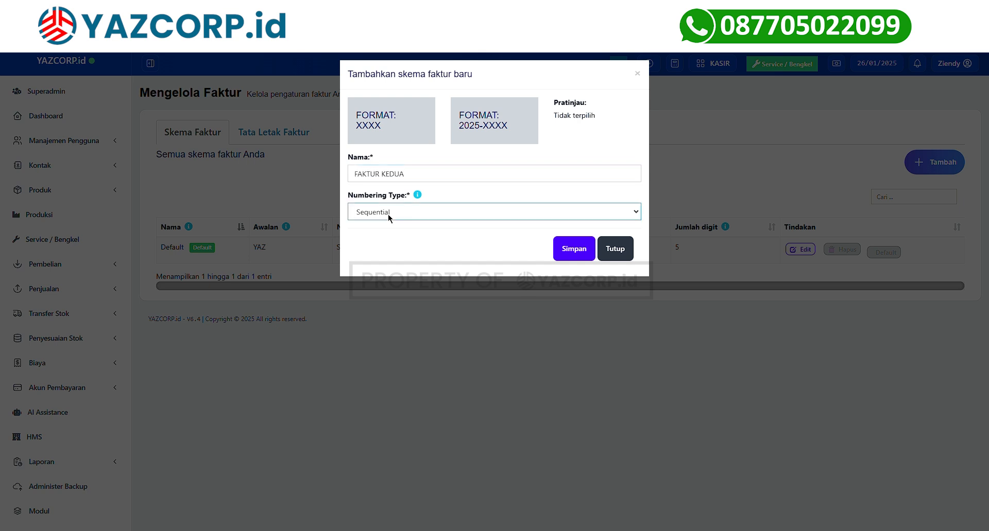
{"action": "left_click", "coordinate": [388, 231]}
{"action": "left_click", "coordinate": [413, 252]}
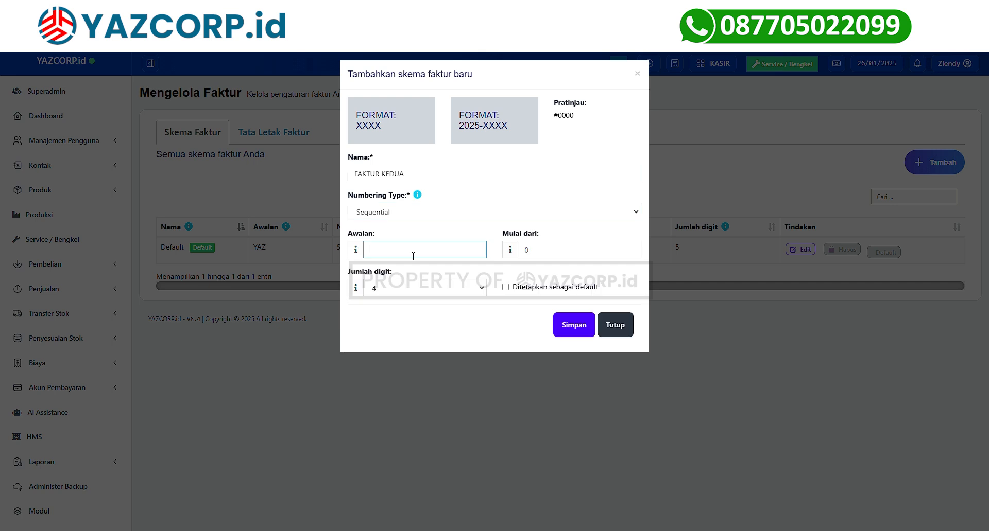
{"action": "left_click", "coordinate": [452, 212]}
{"action": "left_click", "coordinate": [435, 238]}
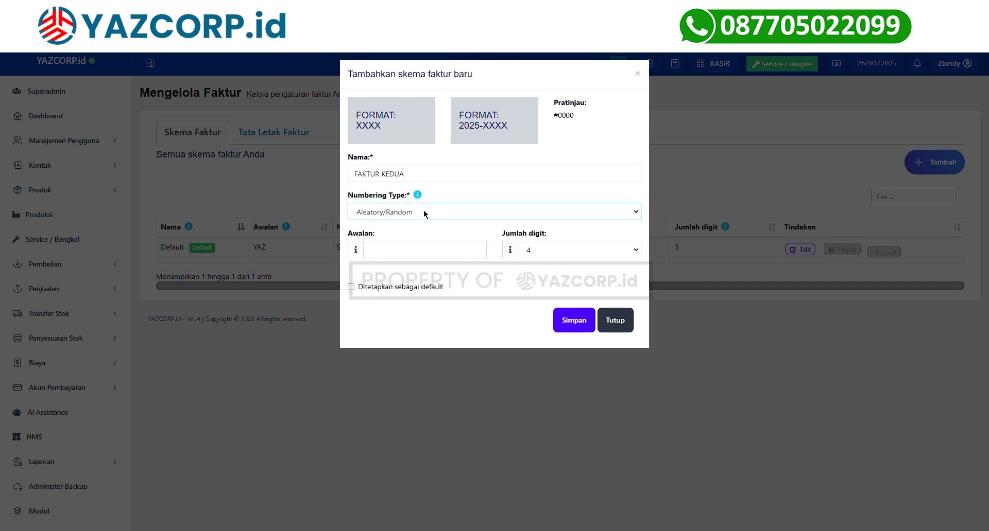
{"action": "left_click", "coordinate": [393, 231]}
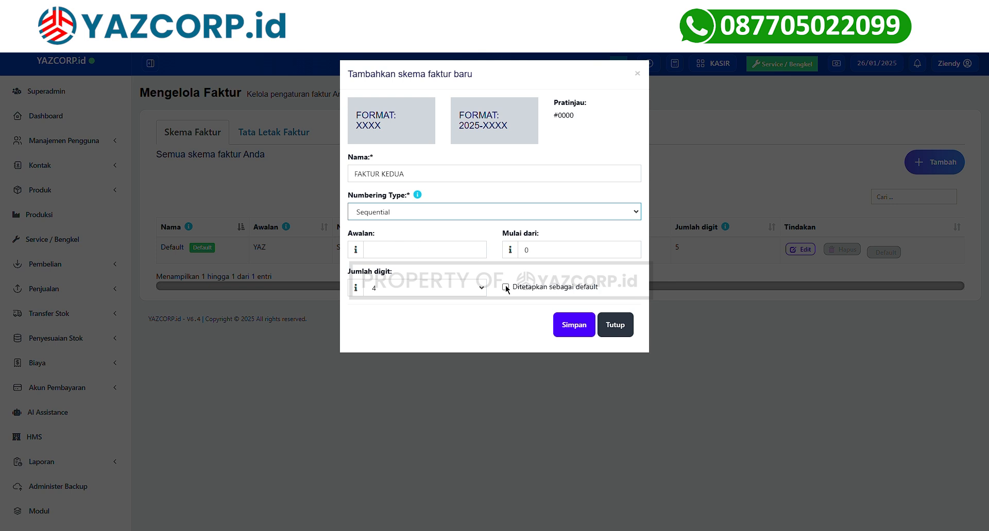
{"action": "left_click", "coordinate": [562, 334]}
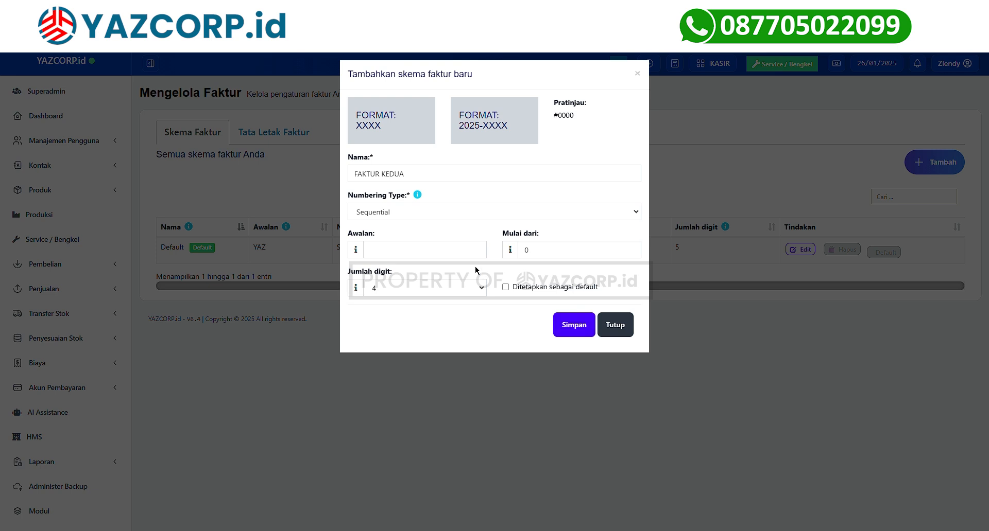
{"action": "left_click", "coordinate": [591, 326]}
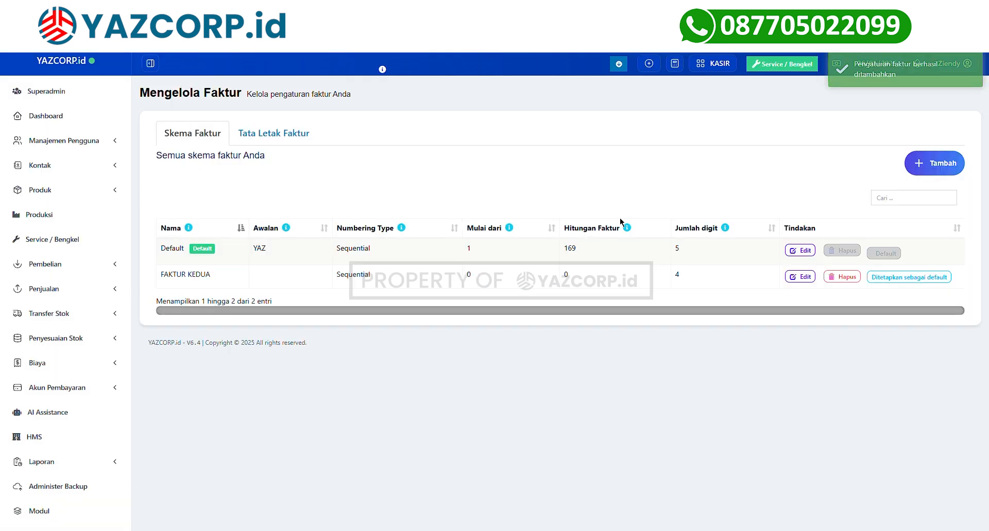
{"action": "left_click", "coordinate": [255, 140]}
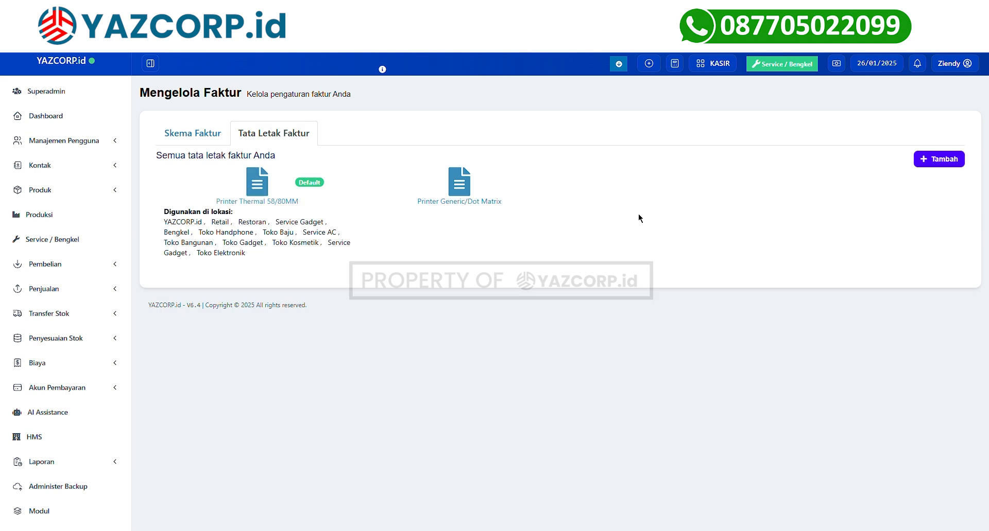
{"action": "left_click", "coordinate": [265, 201]}
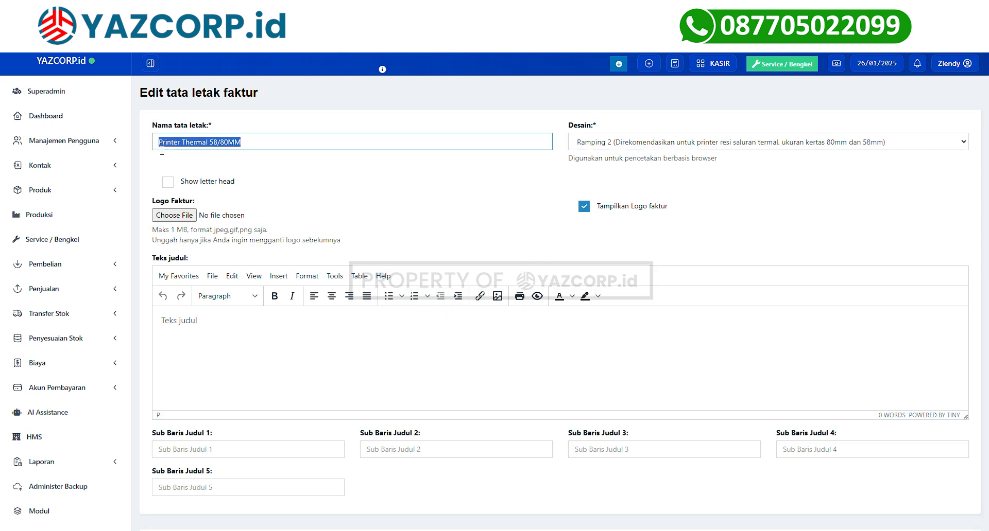
{"action": "left_click", "coordinate": [630, 142]}
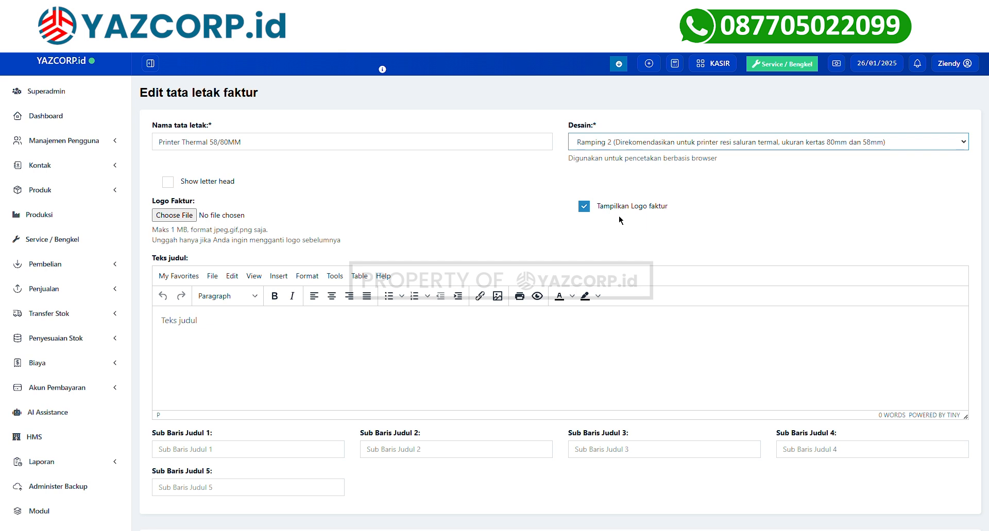
{"action": "left_click", "coordinate": [256, 160]}
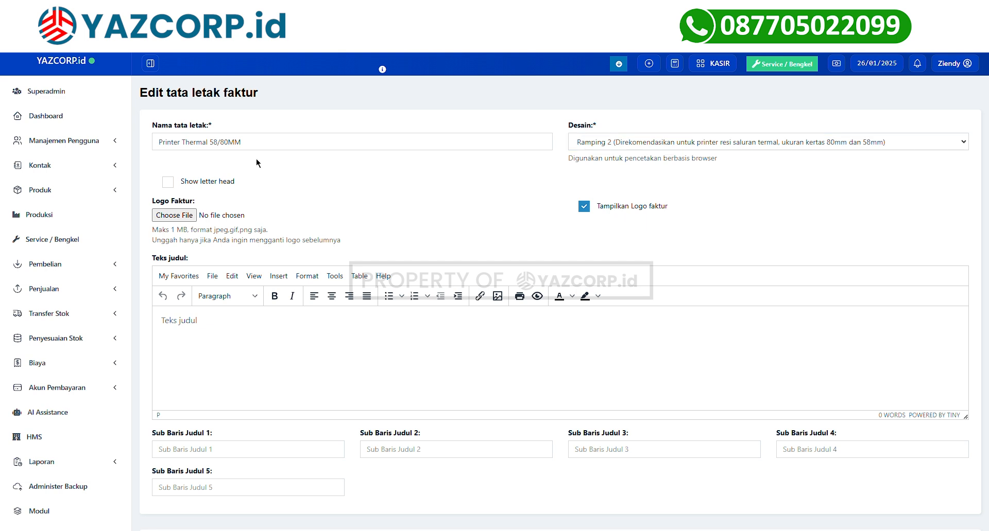
{"action": "left_click", "coordinate": [178, 191]}
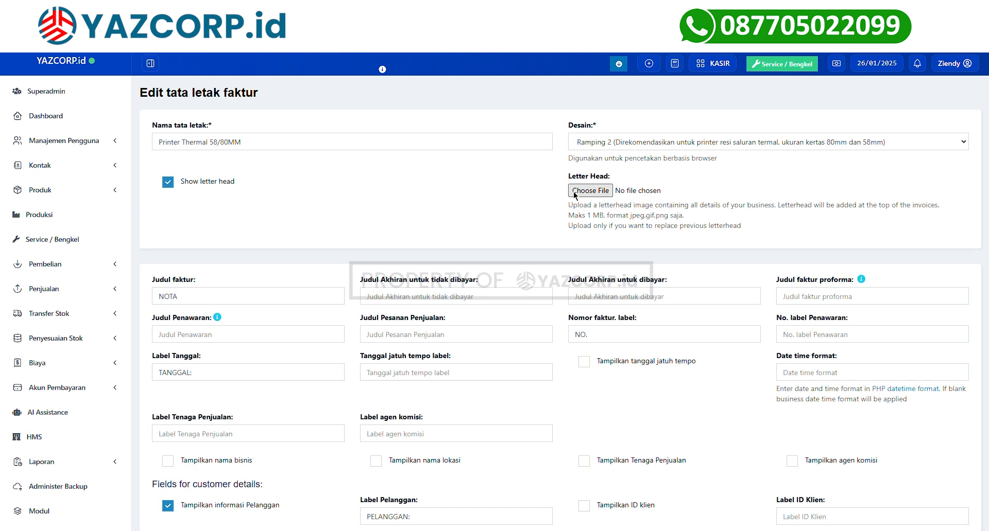
{"action": "left_click", "coordinate": [173, 190]}
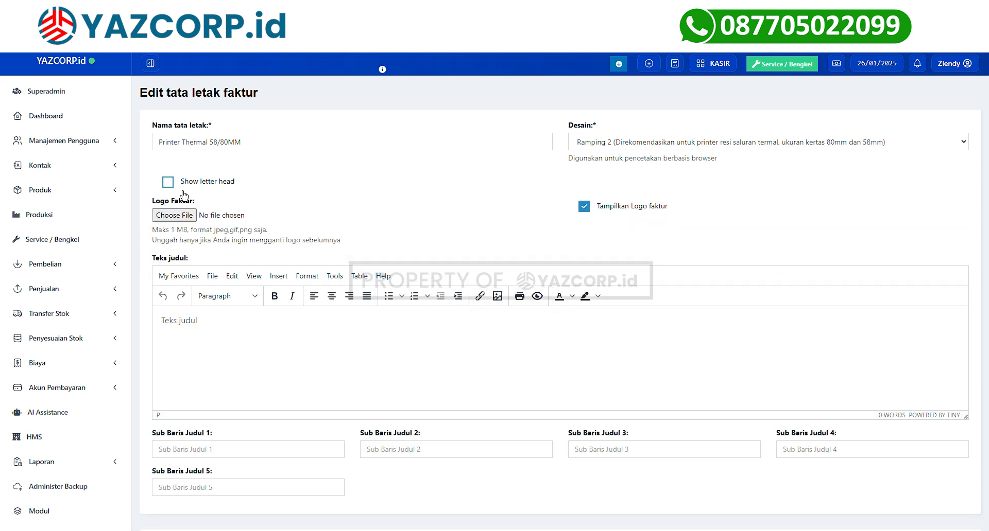
{"action": "scroll", "coordinate": [286, 214], "scroll_direction": "down", "scroll_amount": 1}
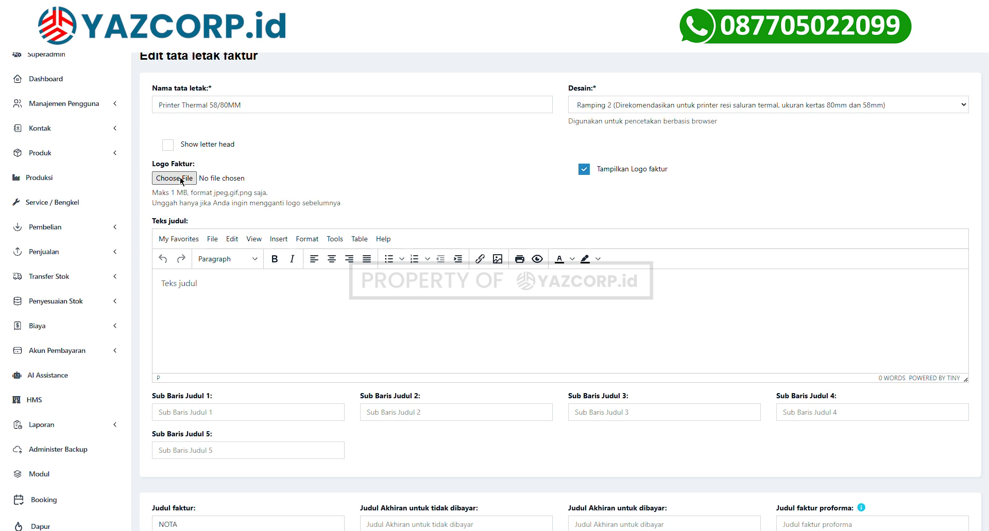
{"action": "scroll", "coordinate": [232, 146], "scroll_direction": "up", "scroll_amount": 1}
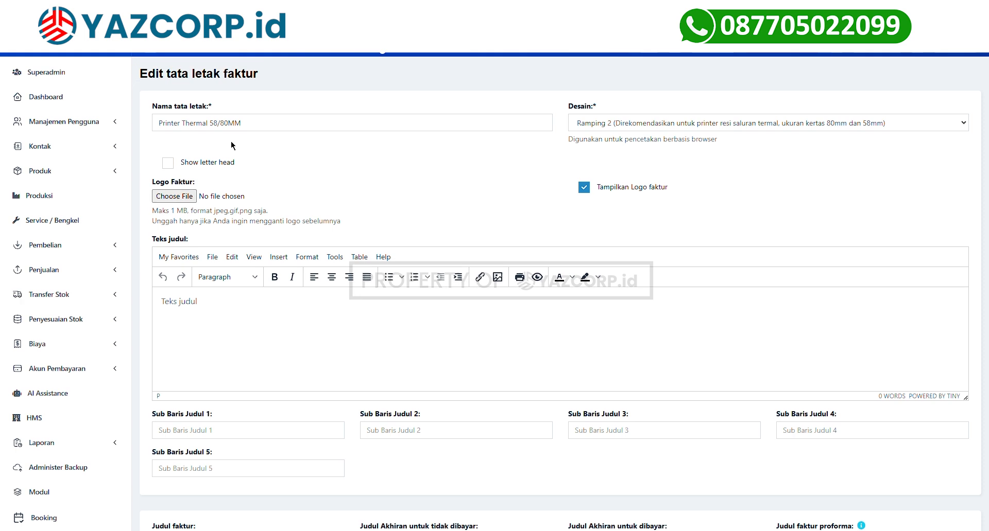
{"action": "scroll", "coordinate": [232, 145], "scroll_direction": "down", "scroll_amount": 3}
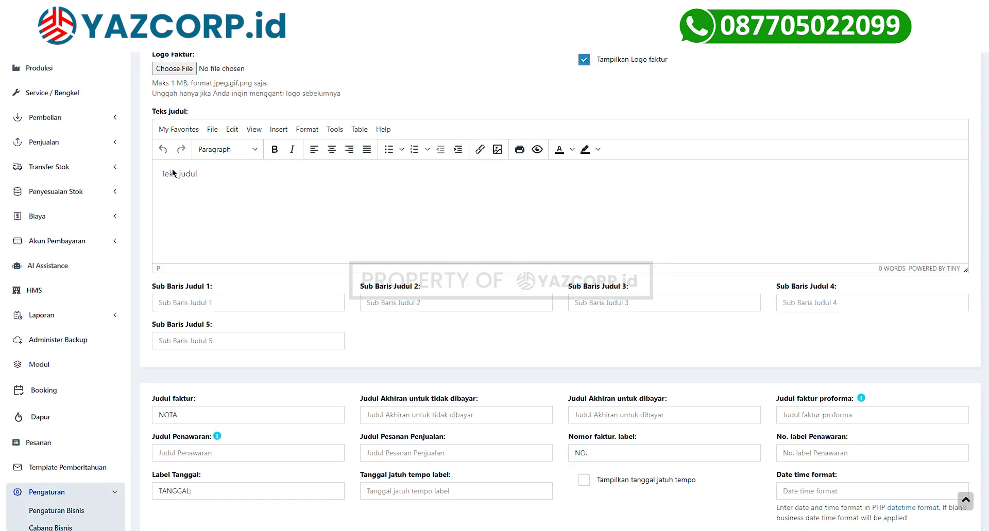
{"action": "left_click", "coordinate": [223, 303]}
{"action": "left_click", "coordinate": [409, 308]}
{"action": "left_click", "coordinate": [283, 349]}
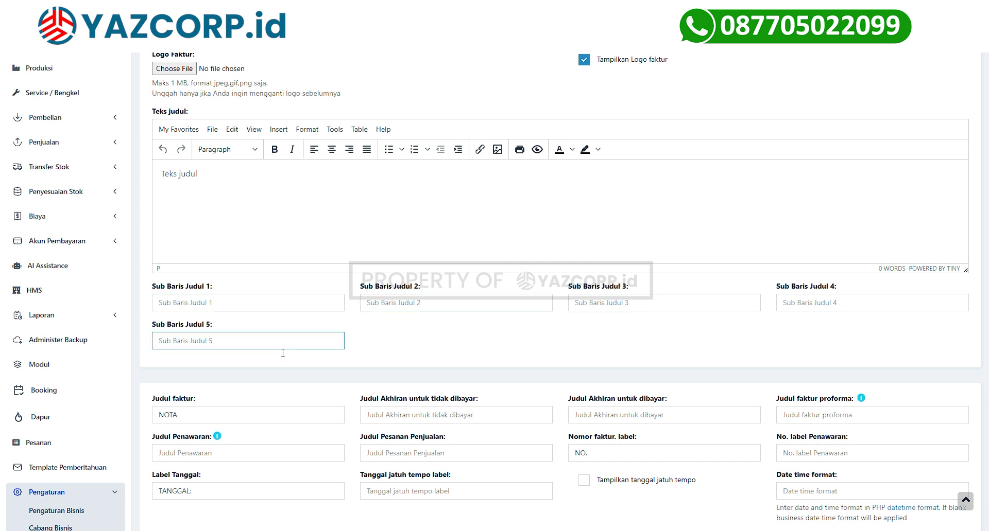
{"action": "scroll", "coordinate": [282, 353], "scroll_direction": "down", "scroll_amount": 2}
{"action": "left_click", "coordinate": [743, 278]}
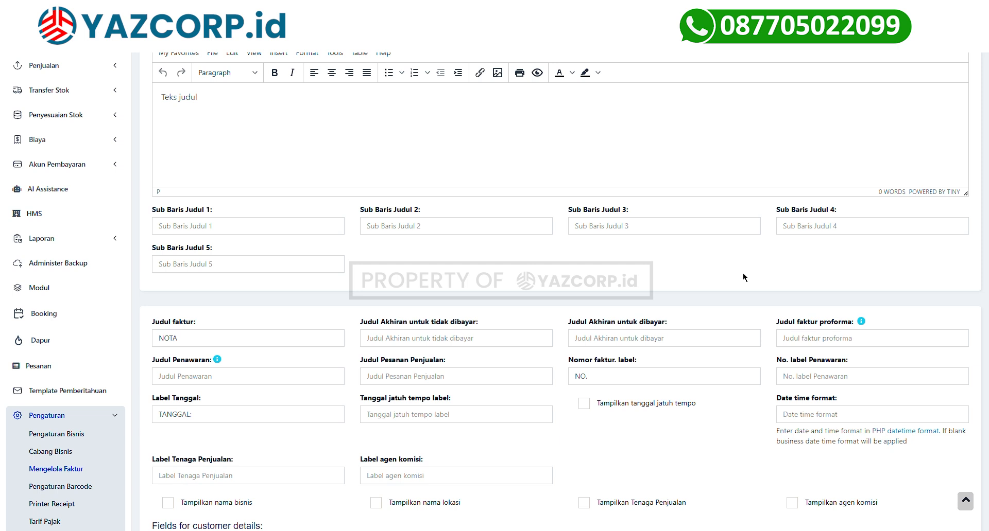
Review the invoice labels NO., TANGGAL:, PELANGGAN:, ITEM and QTY in the layout form.
{"action": "scroll", "coordinate": [743, 278], "scroll_direction": "down", "scroll_amount": 2}
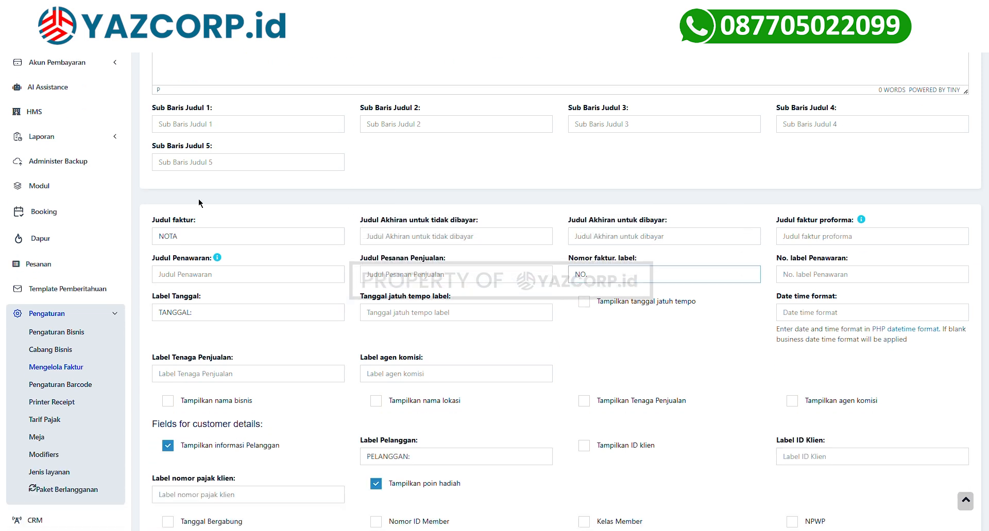
{"action": "left_click", "coordinate": [601, 281]}
{"action": "left_click_drag", "start_coordinate": [216, 317], "coordinate": [152, 312]}
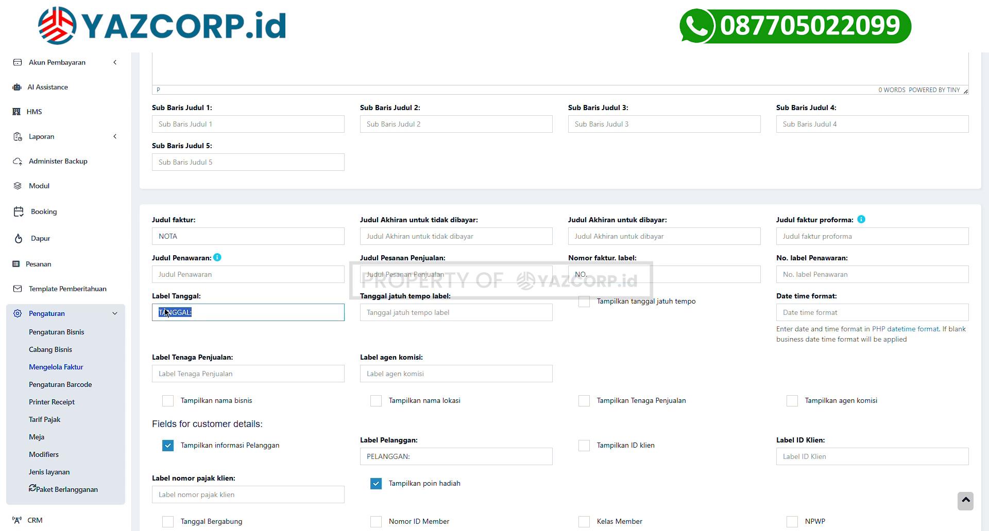
{"action": "scroll", "coordinate": [445, 346], "scroll_direction": "down", "scroll_amount": 5}
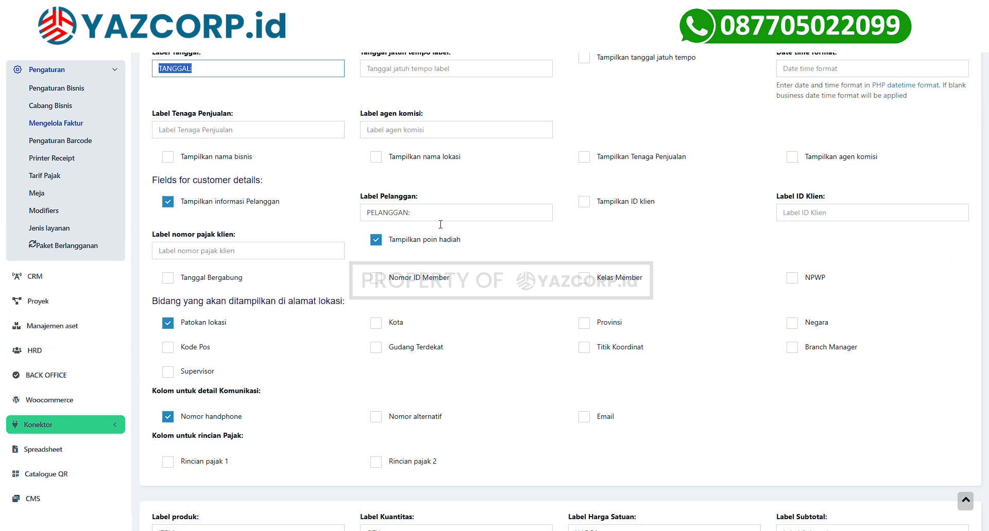
{"action": "left_click", "coordinate": [433, 214]}
{"action": "scroll", "coordinate": [319, 225], "scroll_direction": "down", "scroll_amount": 4}
{"action": "left_click_drag", "start_coordinate": [248, 351], "coordinate": [155, 344]}
{"action": "left_click_drag", "start_coordinate": [409, 351], "coordinate": [359, 345]}
{"action": "left_click_drag", "start_coordinate": [648, 353], "coordinate": [566, 345]}
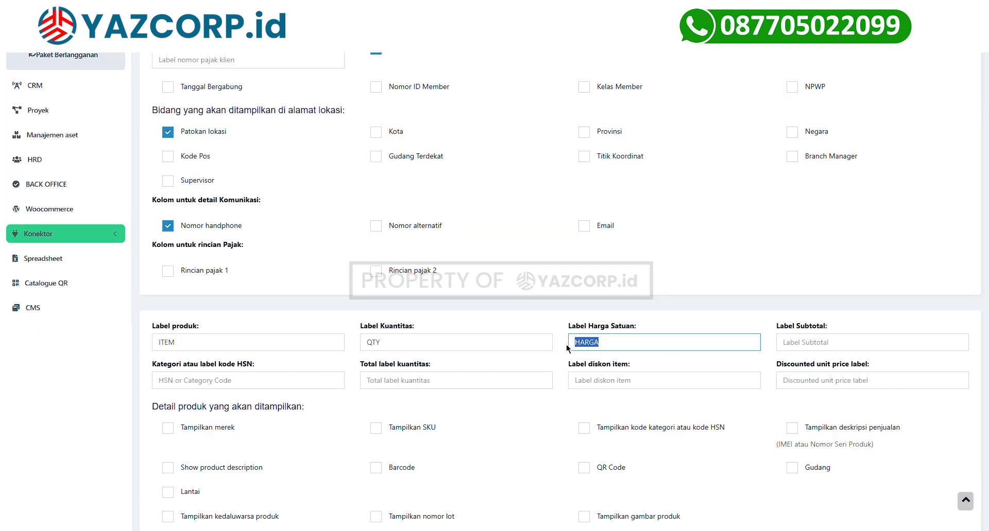
{"action": "scroll", "coordinate": [593, 222], "scroll_direction": "down", "scroll_amount": 6}
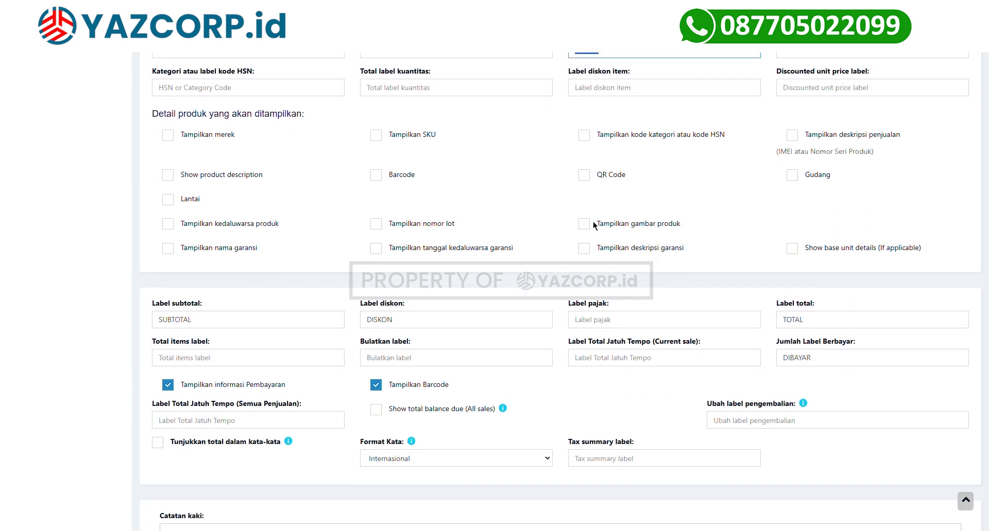
{"action": "scroll", "coordinate": [593, 221], "scroll_direction": "up", "scroll_amount": 14}
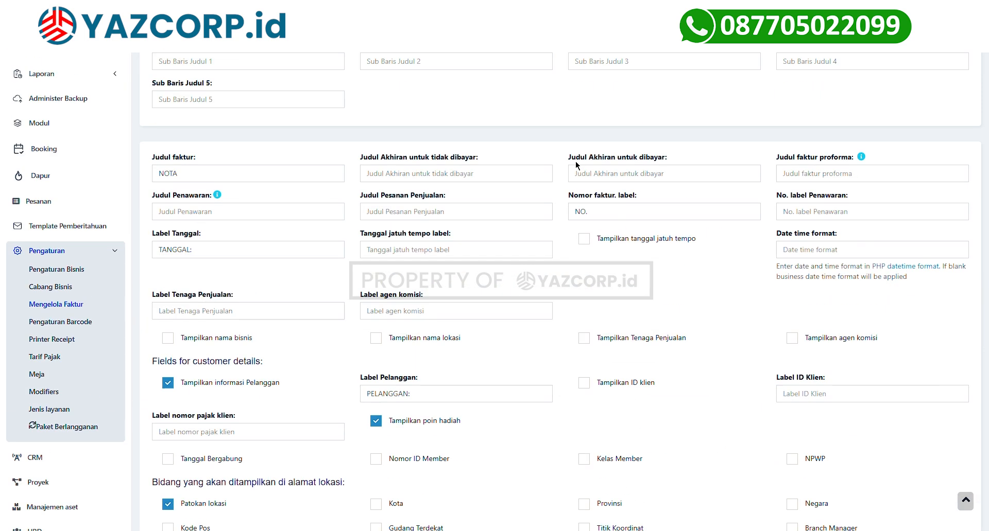
Try showing the due date and commission agent on invoices, leaving both hidden.
{"action": "left_click", "coordinate": [589, 245]}
{"action": "left_click", "coordinate": [469, 256]}
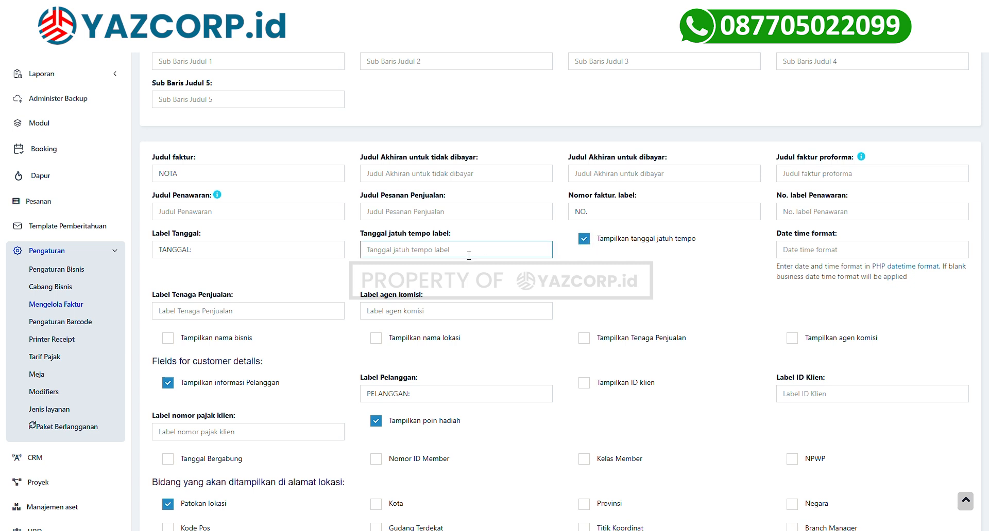
{"action": "left_click", "coordinate": [585, 240]}
{"action": "scroll", "coordinate": [587, 247], "scroll_direction": "down", "scroll_amount": 2}
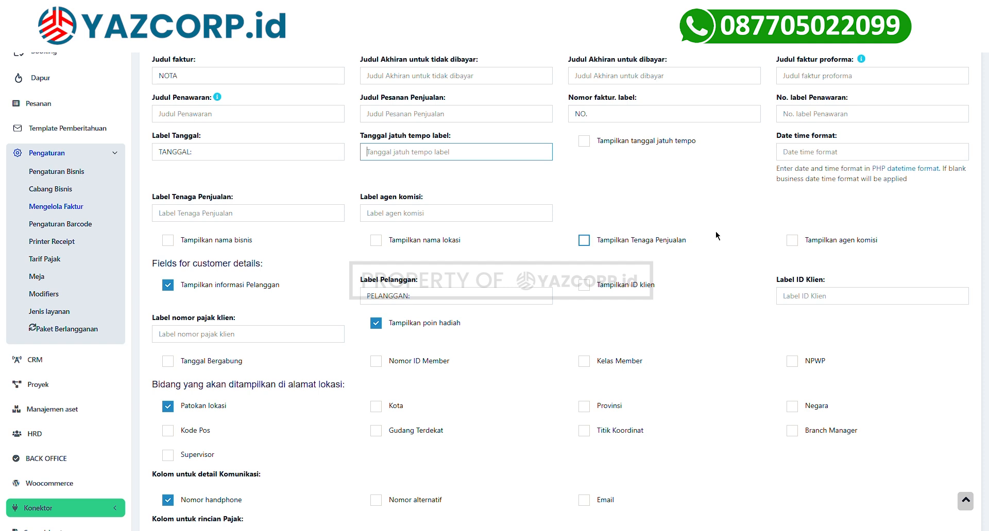
{"action": "left_click", "coordinate": [791, 240]}
{"action": "left_click", "coordinate": [792, 240]}
{"action": "left_click", "coordinate": [464, 213]}
{"action": "scroll", "coordinate": [521, 213], "scroll_direction": "down", "scroll_amount": 1}
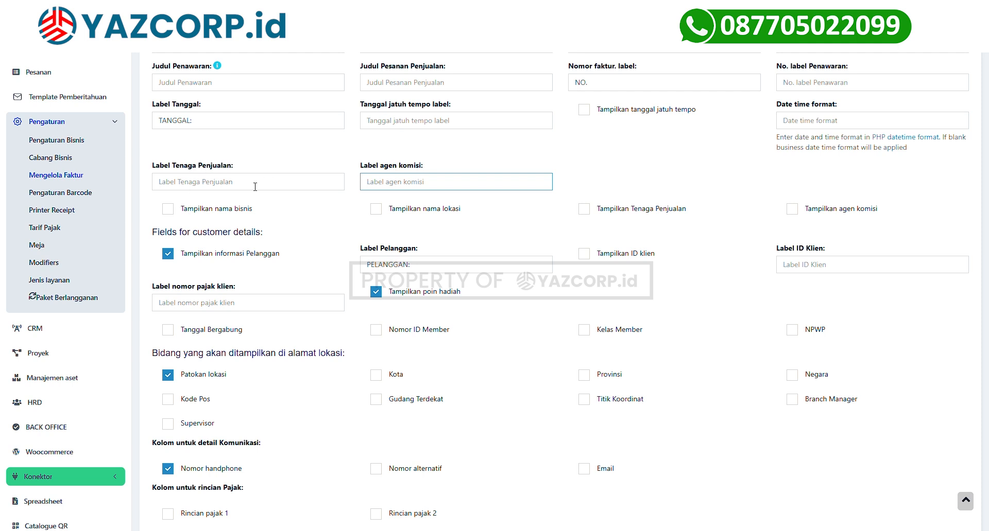
Show the salesperson labelled 'STAFF SALES' and the commission agent labelled 'SALES FORCE' on invoices.
{"action": "left_click", "coordinate": [172, 188]}
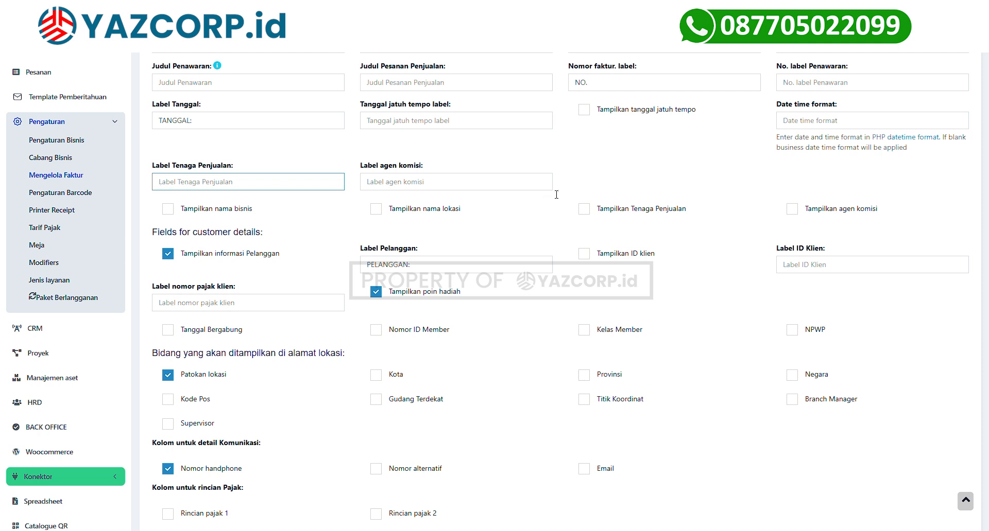
{"action": "left_click", "coordinate": [585, 209]}
{"action": "type", "text": "STAFF SALES"}
{"action": "left_click", "coordinate": [386, 187]}
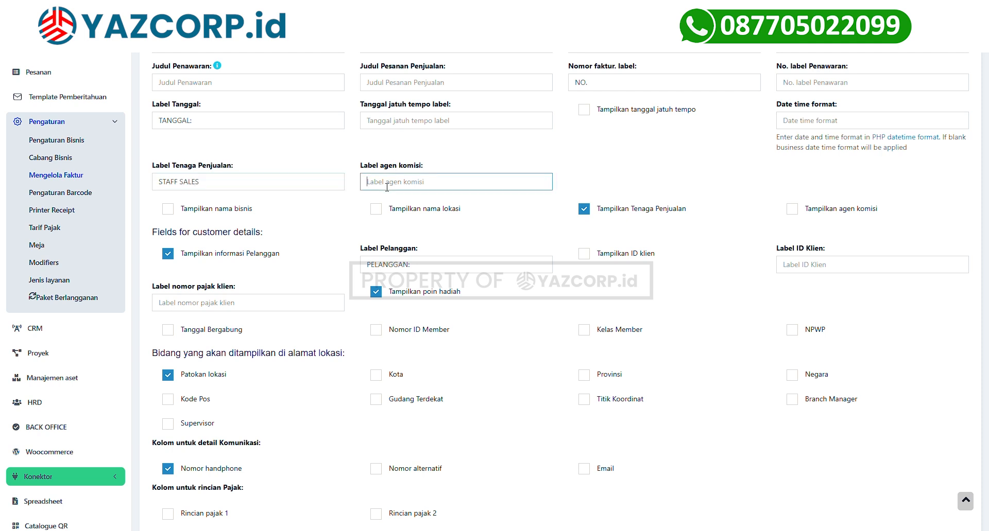
{"action": "type", "text": "SALES FORCE"}
{"action": "left_click", "coordinate": [792, 210]}
{"action": "scroll", "coordinate": [526, 267], "scroll_direction": "down", "scroll_amount": 1}
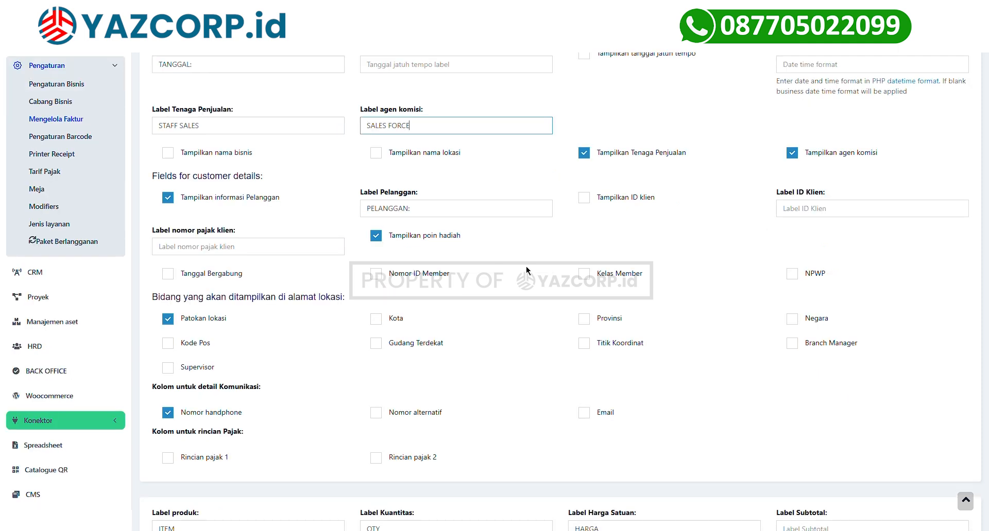
{"action": "scroll", "coordinate": [526, 267], "scroll_direction": "down", "scroll_amount": 10}
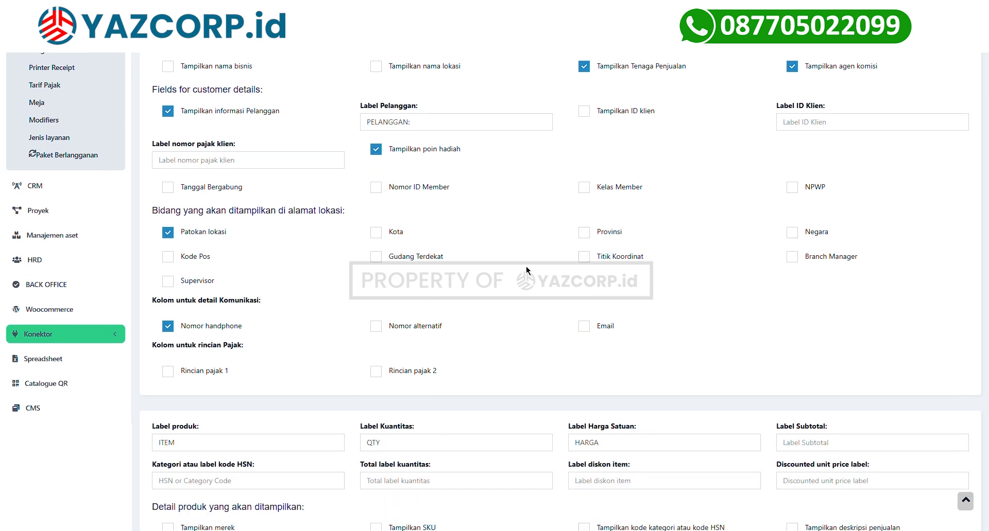
{"action": "scroll", "coordinate": [527, 267], "scroll_direction": "up", "scroll_amount": 2}
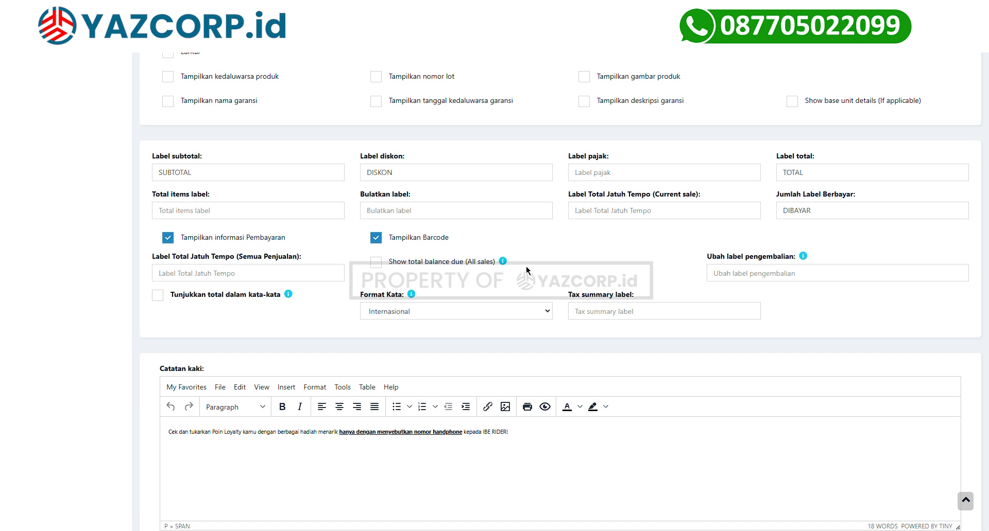
Turn on the invoice total in words and review the footer note text.
{"action": "left_click", "coordinate": [159, 295]}
{"action": "scroll", "coordinate": [194, 199], "scroll_direction": "down", "scroll_amount": 4}
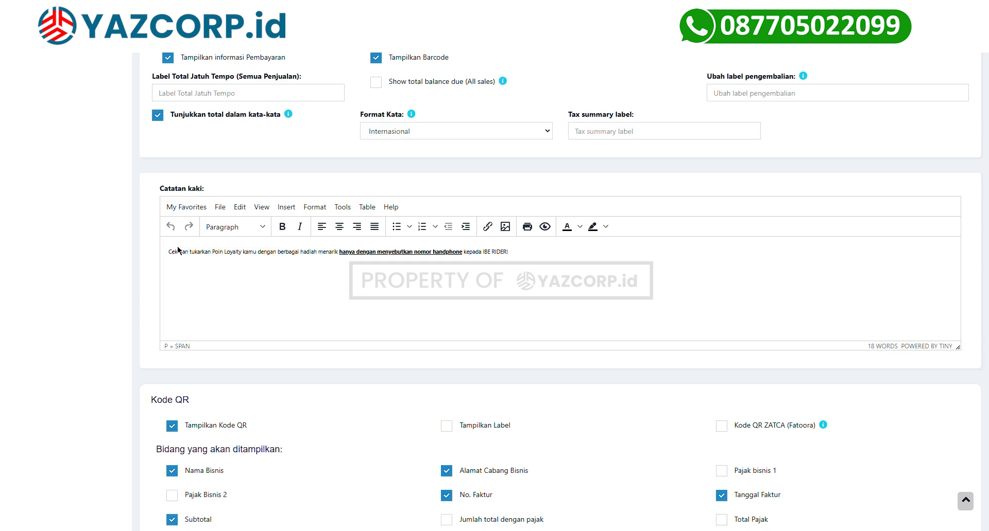
{"action": "left_click_drag", "start_coordinate": [168, 252], "coordinate": [495, 263]}
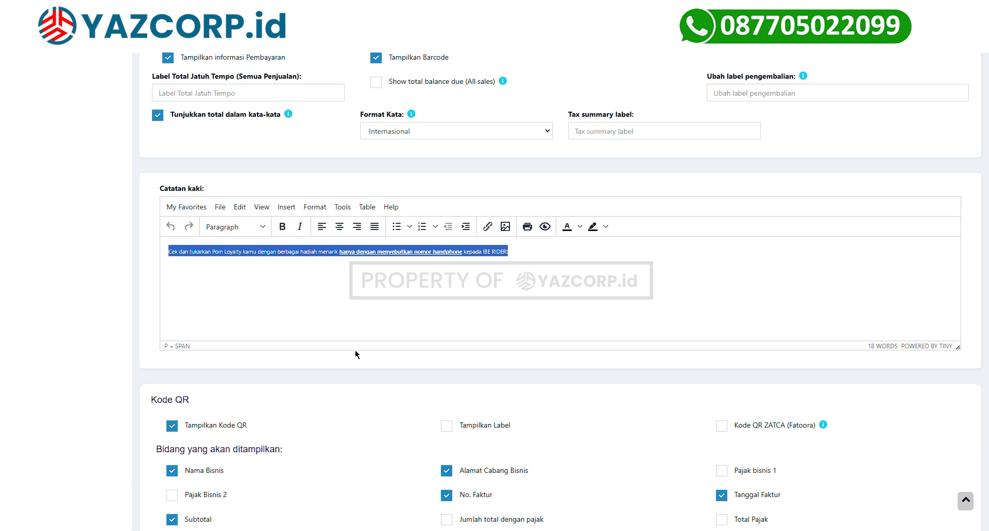
{"action": "scroll", "coordinate": [355, 350], "scroll_direction": "down", "scroll_amount": 3}
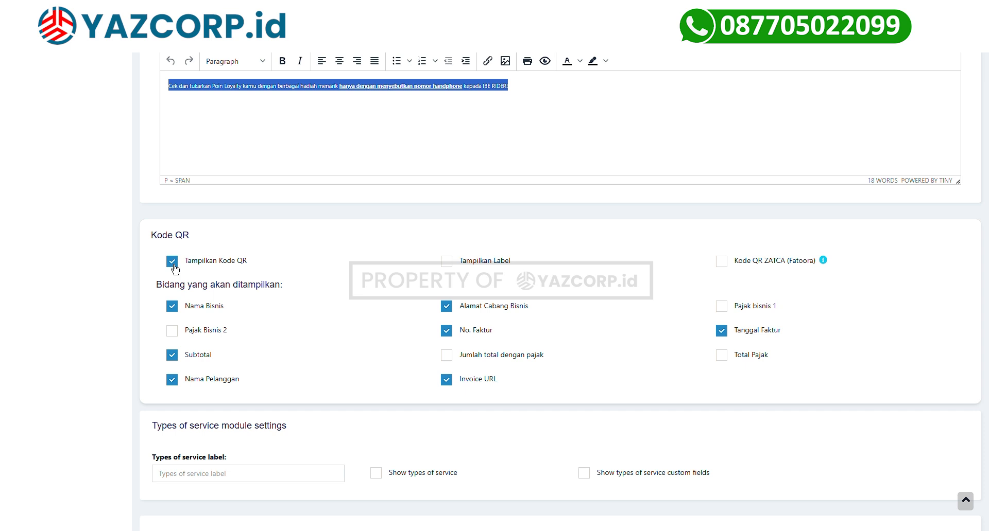
{"action": "scroll", "coordinate": [331, 382], "scroll_direction": "down", "scroll_amount": 8}
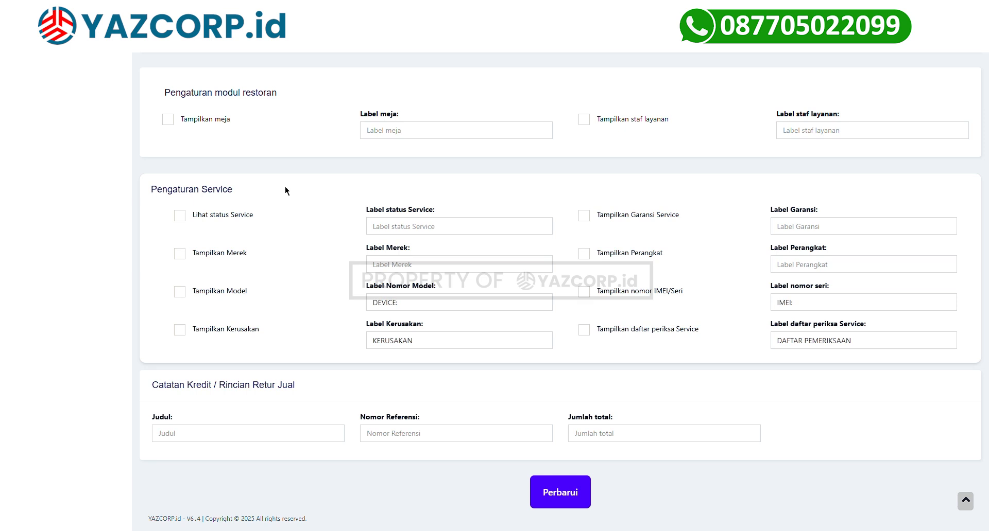
{"action": "scroll", "coordinate": [282, 190], "scroll_direction": "up", "scroll_amount": 2}
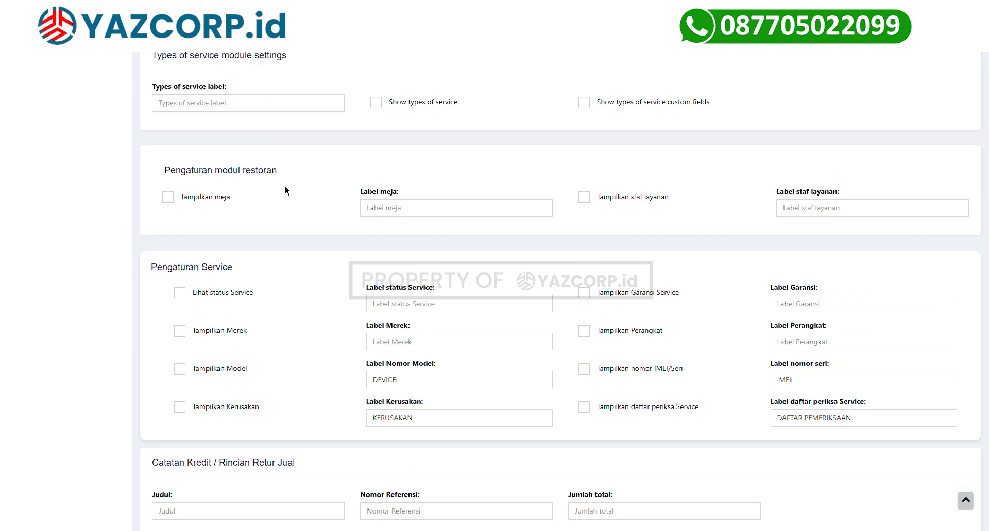
Show table, serving staff and service status on invoices and save the layout.
{"action": "left_click", "coordinate": [173, 204]}
{"action": "left_click", "coordinate": [585, 205]}
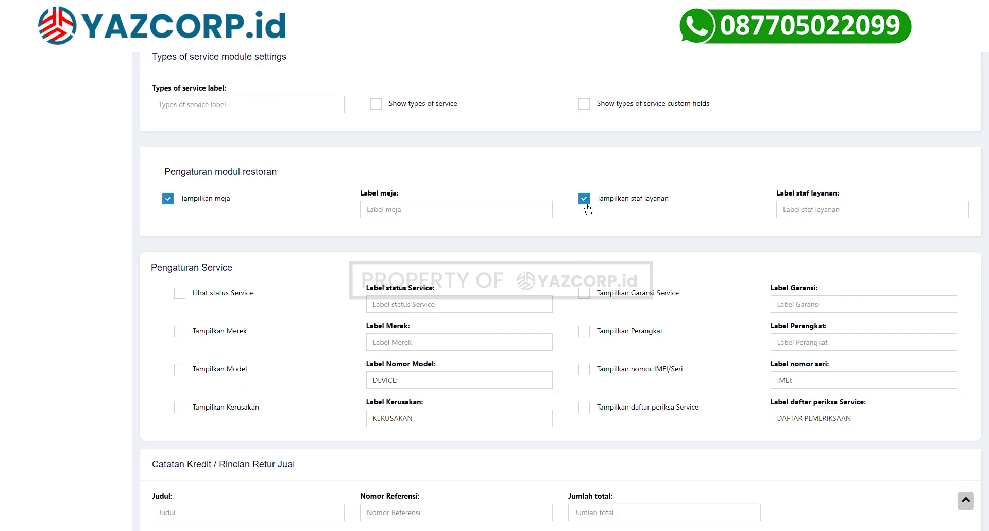
{"action": "left_click", "coordinate": [194, 301]}
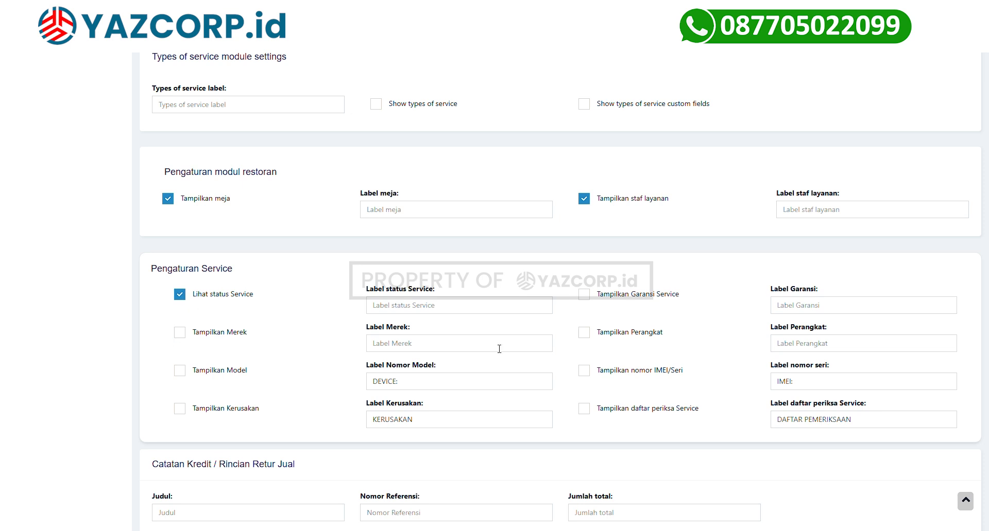
{"action": "scroll", "coordinate": [430, 442], "scroll_direction": "down", "scroll_amount": 2}
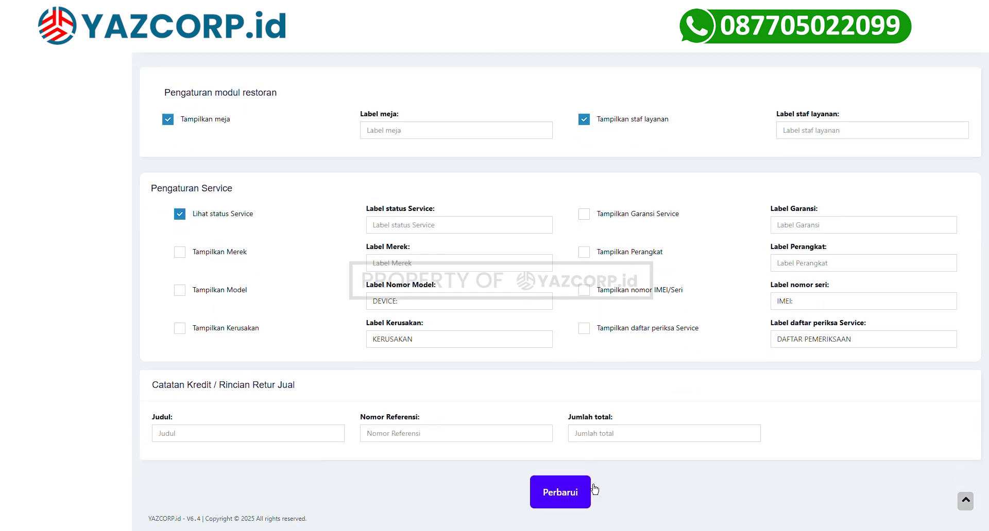
{"action": "left_click", "coordinate": [560, 504]}
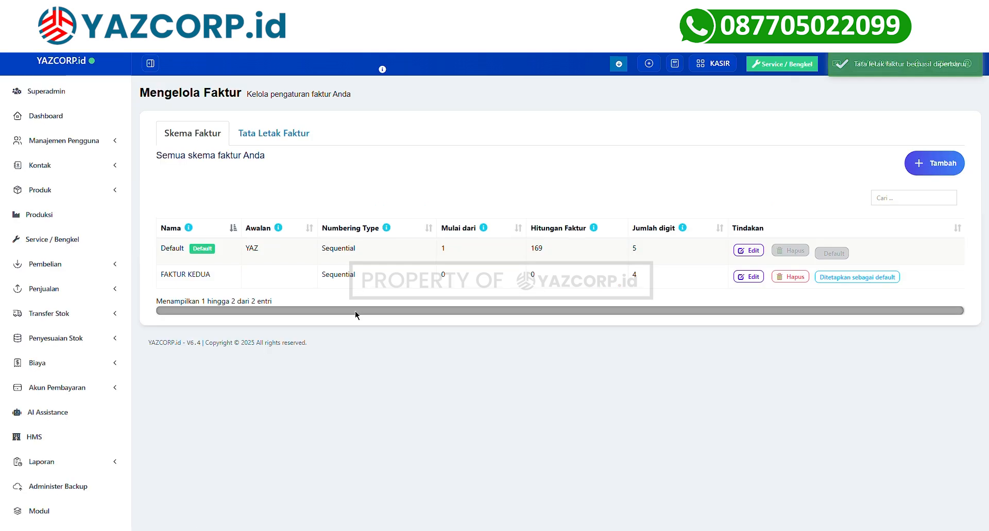
Start a new business branch named YAZCORP INDONESIA and enter its street address.
{"action": "scroll", "coordinate": [109, 412], "scroll_direction": "down", "scroll_amount": 7}
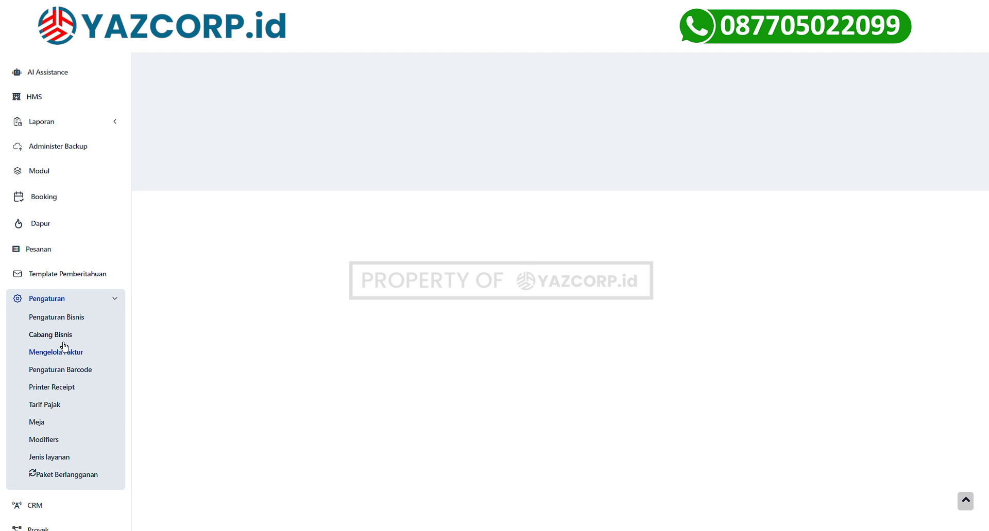
{"action": "left_click", "coordinate": [63, 341]}
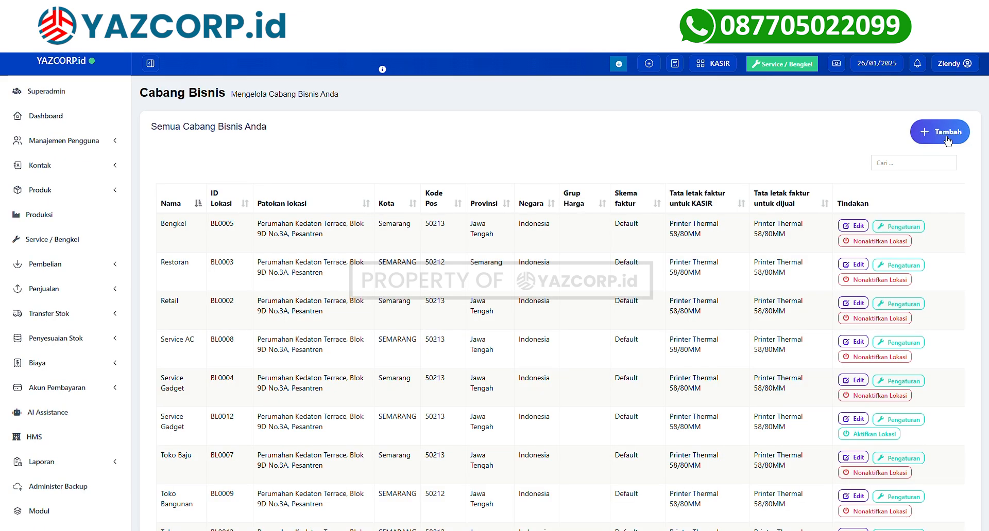
{"action": "left_click", "coordinate": [947, 141]}
{"action": "type", "text": "Y"}
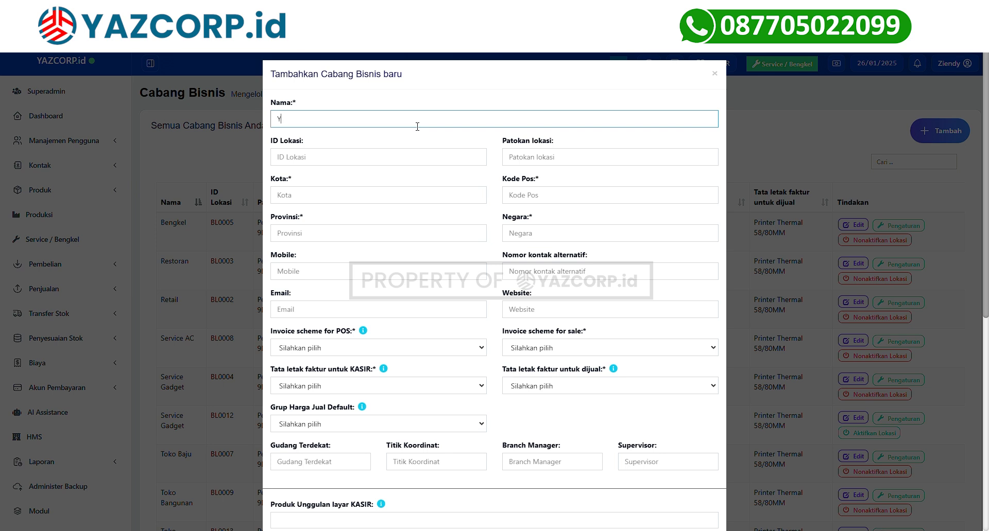
{"action": "type", "text": "AZCORP INDONESIA"}
{"action": "key", "text": "Tab"}
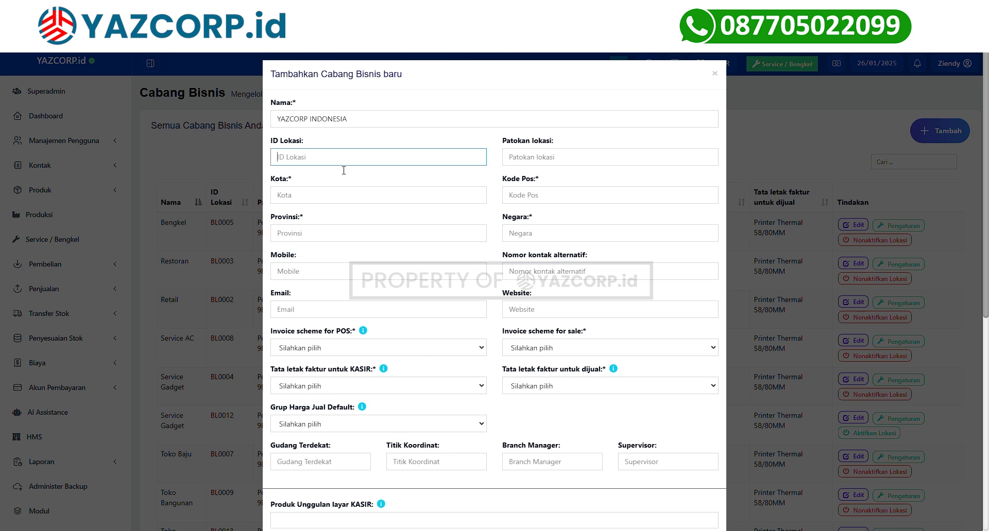
{"action": "left_click", "coordinate": [529, 164]}
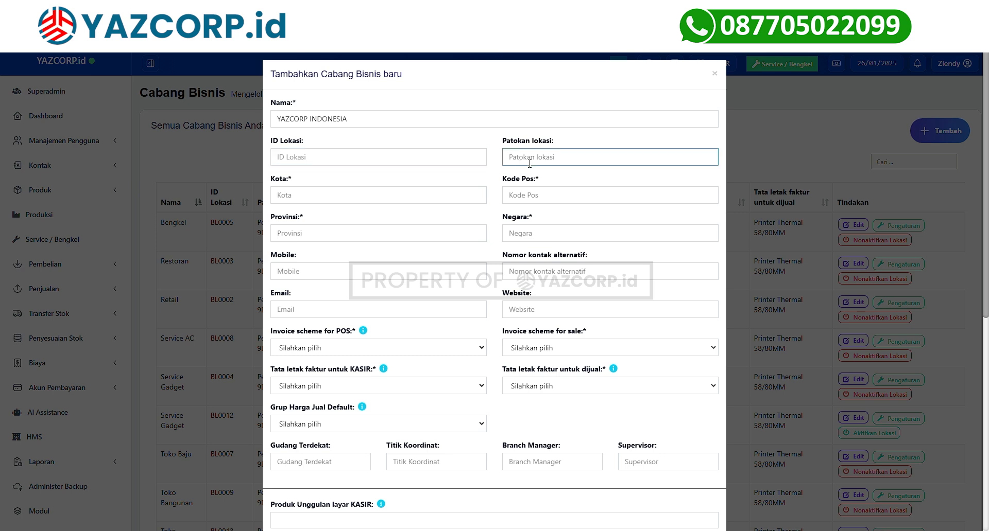
Set both the POS and sales invoice schemes of the branch to FAKTUR KEDUA.
{"action": "left_click", "coordinate": [530, 200]}
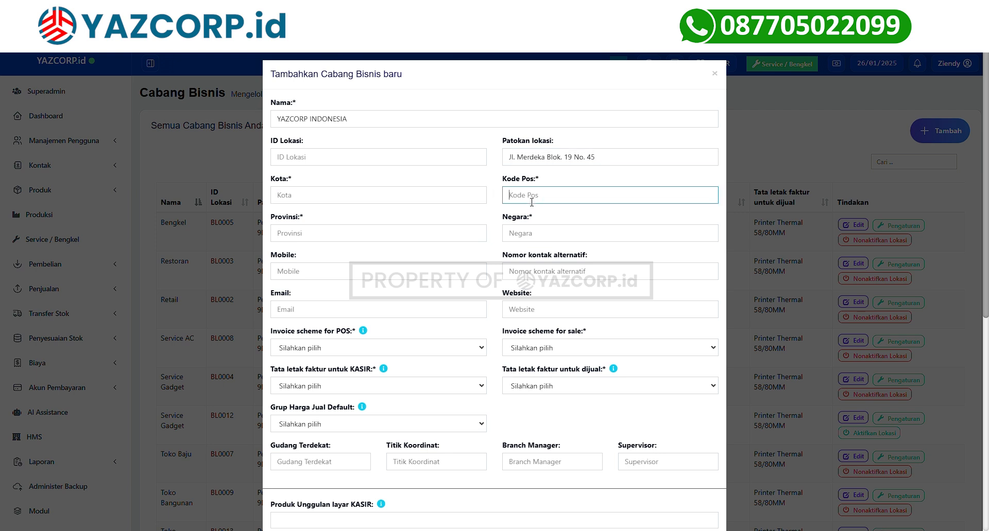
{"action": "left_click", "coordinate": [405, 239]}
{"action": "left_click", "coordinate": [583, 239]}
{"action": "left_click", "coordinate": [424, 277]}
{"action": "scroll", "coordinate": [424, 285], "scroll_direction": "down", "scroll_amount": 2}
{"action": "left_click", "coordinate": [323, 236]}
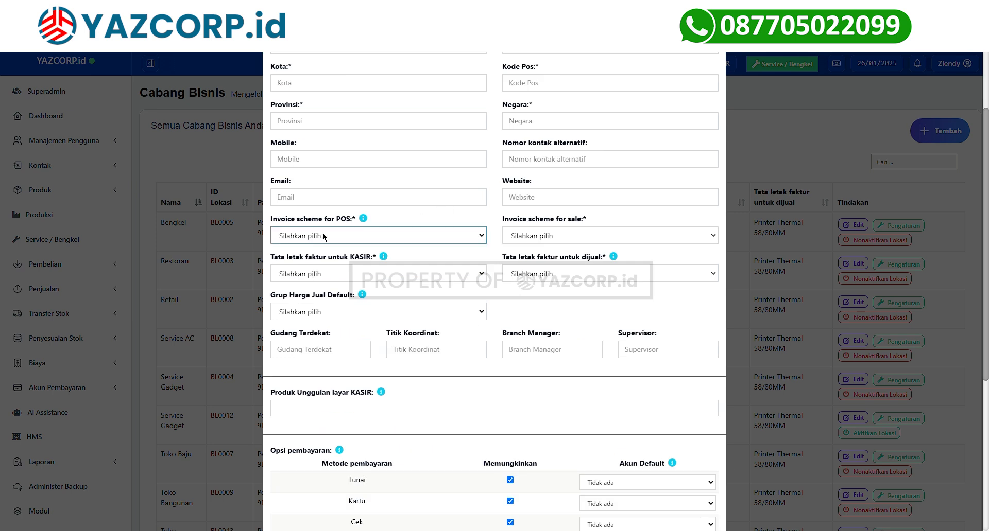
{"action": "left_click", "coordinate": [319, 256]}
{"action": "left_click", "coordinate": [520, 238]}
{"action": "left_click", "coordinate": [520, 254]}
Choose Printer Thermal 58/80MM layouts, attempt saving, then close the form after the city validation error.
{"action": "scroll", "coordinate": [370, 245], "scroll_direction": "down", "scroll_amount": 1}
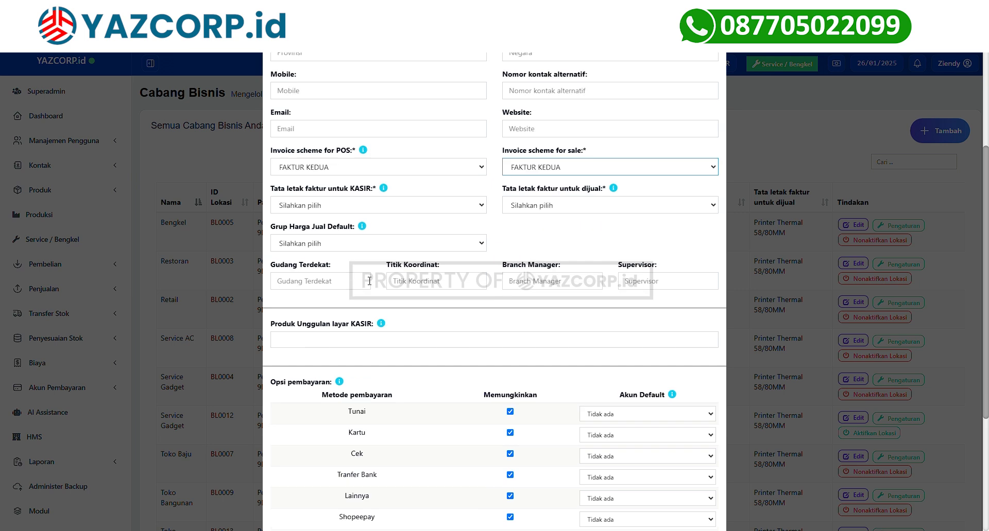
{"action": "key", "text": "Tab"}
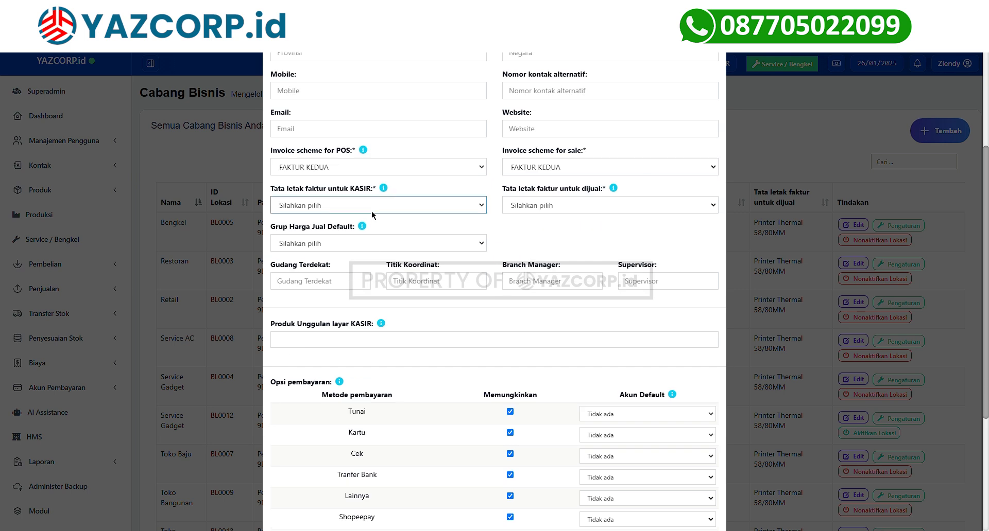
{"action": "left_click", "coordinate": [365, 222]}
{"action": "left_click", "coordinate": [521, 203]}
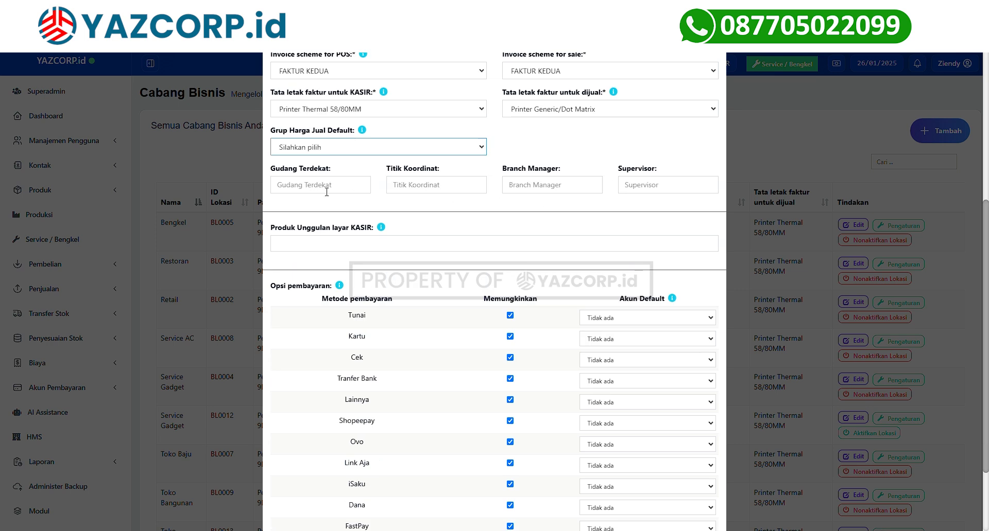
{"action": "scroll", "coordinate": [638, 207], "scroll_direction": "down", "scroll_amount": 2}
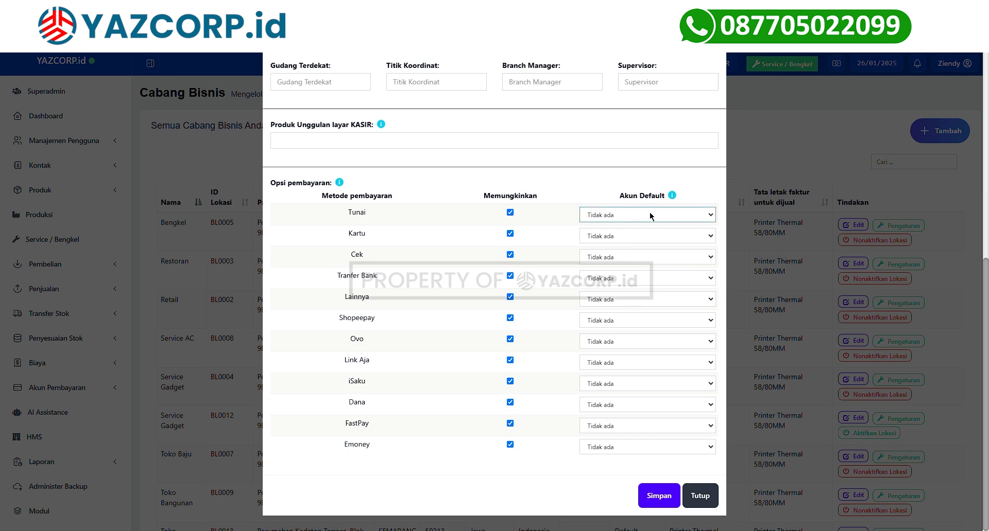
{"action": "left_click", "coordinate": [669, 499]}
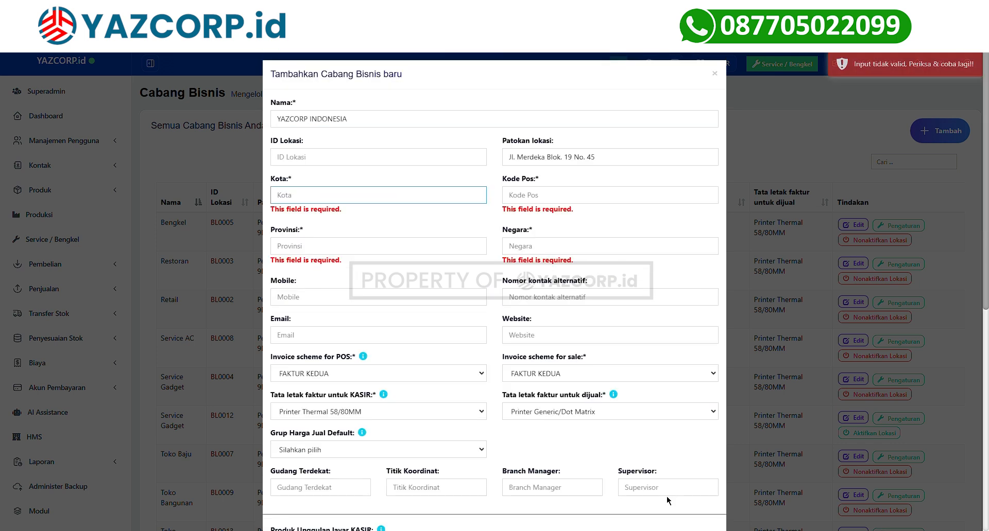
{"action": "scroll", "coordinate": [502, 204], "scroll_direction": "down", "scroll_amount": 1}
{"action": "left_click_drag", "start_coordinate": [341, 201], "coordinate": [270, 202]}
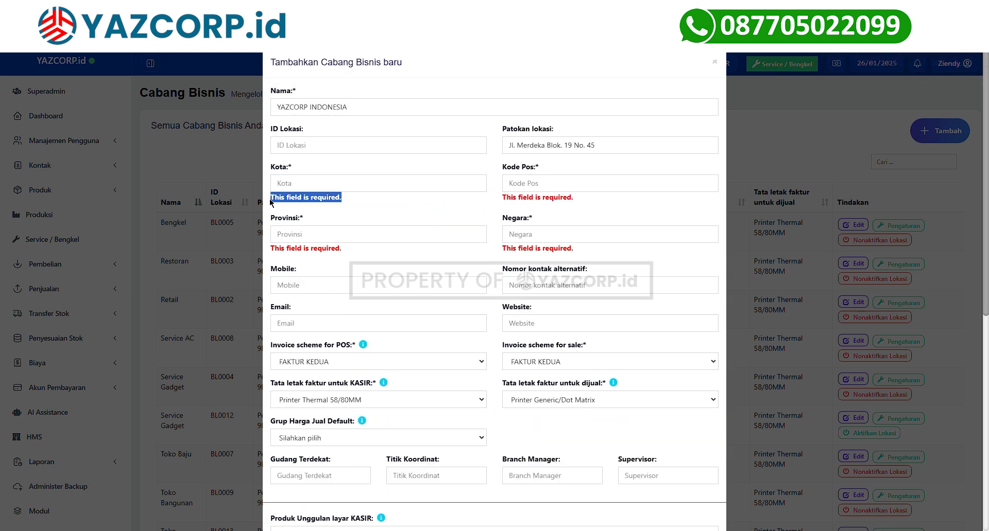
{"action": "left_click", "coordinate": [95, 267]}
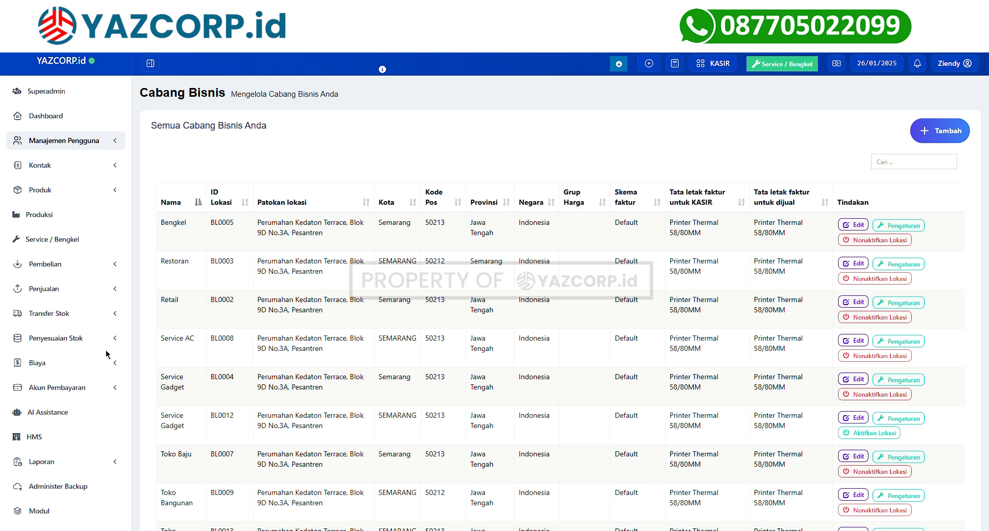
{"action": "left_click", "coordinate": [80, 151]}
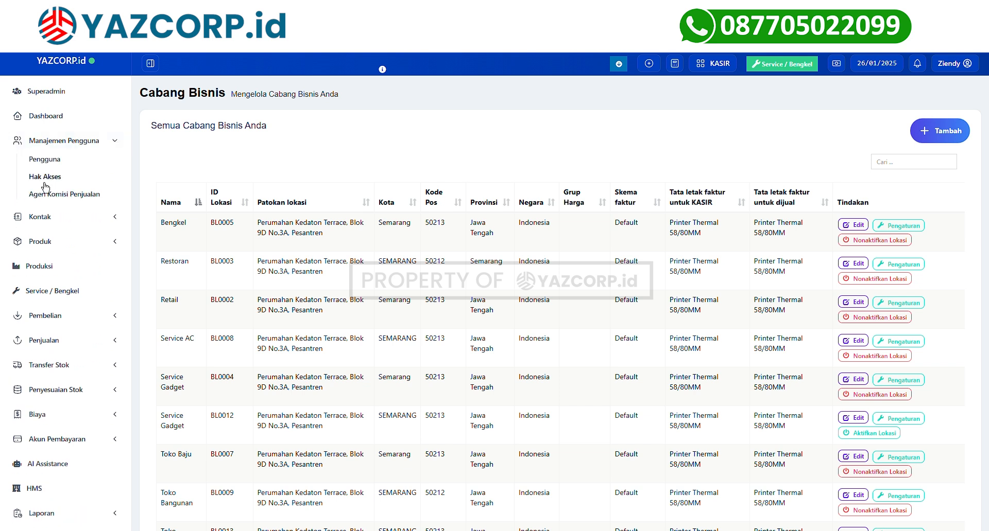
Edit the Kasir access role to add the Staf layanan permission and save it.
{"action": "left_click", "coordinate": [41, 178]}
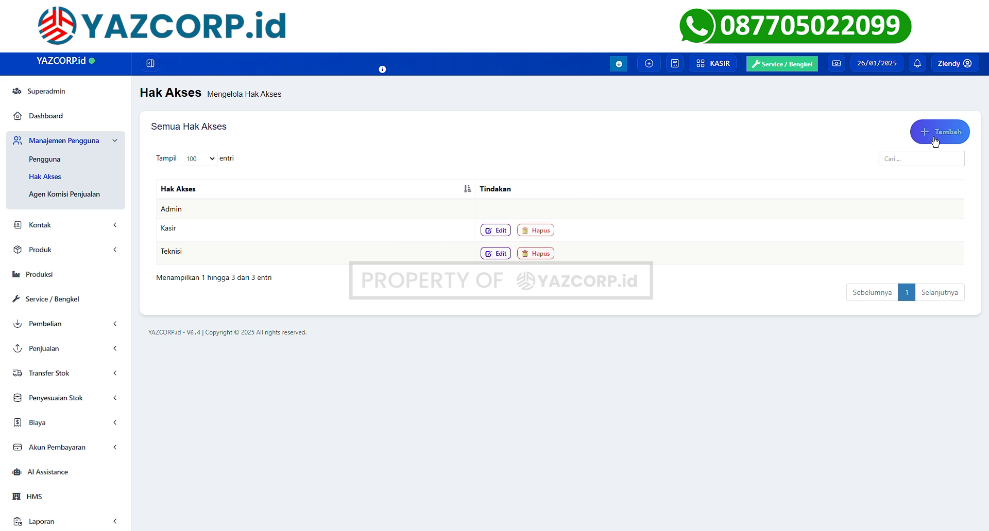
{"action": "left_click", "coordinate": [497, 233]}
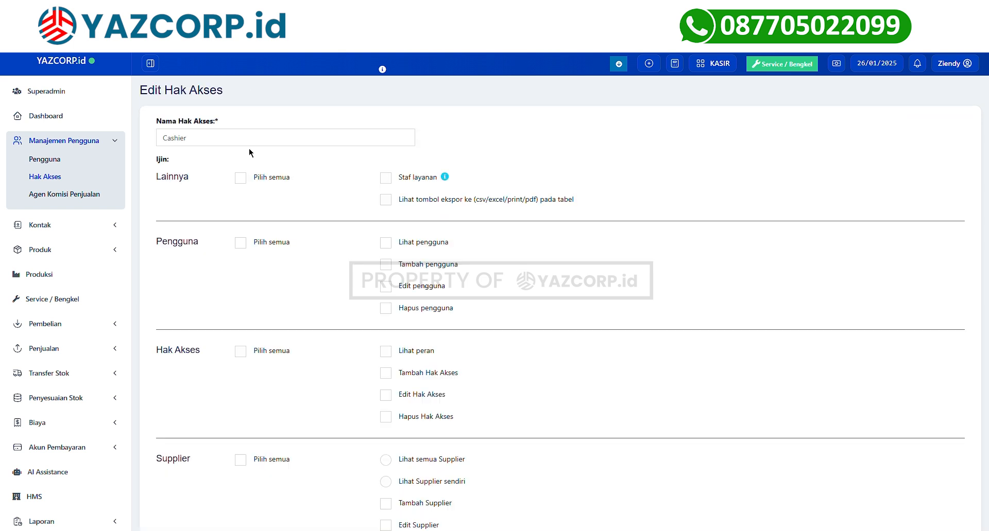
{"action": "left_click", "coordinate": [396, 187]}
{"action": "scroll", "coordinate": [363, 348], "scroll_direction": "down", "scroll_amount": 8}
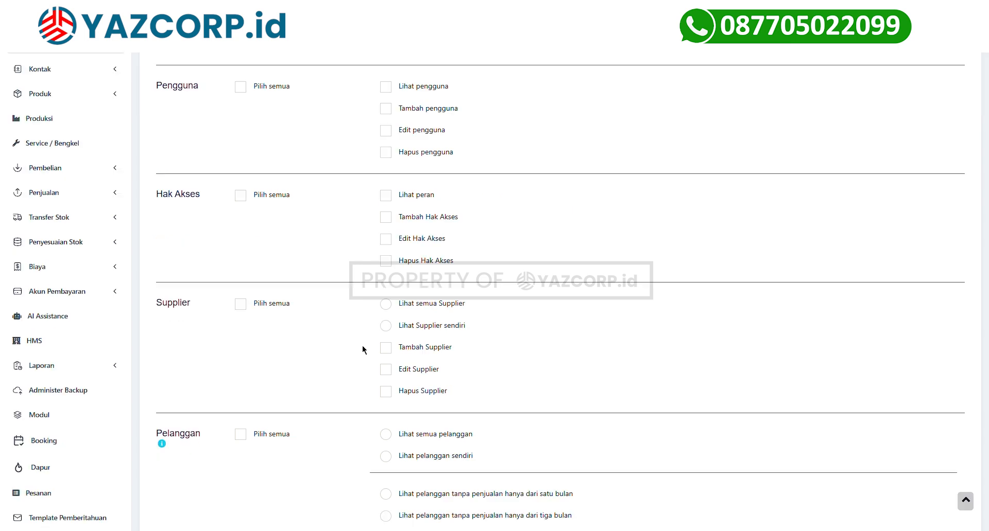
{"action": "scroll", "coordinate": [363, 350], "scroll_direction": "down", "scroll_amount": 15}
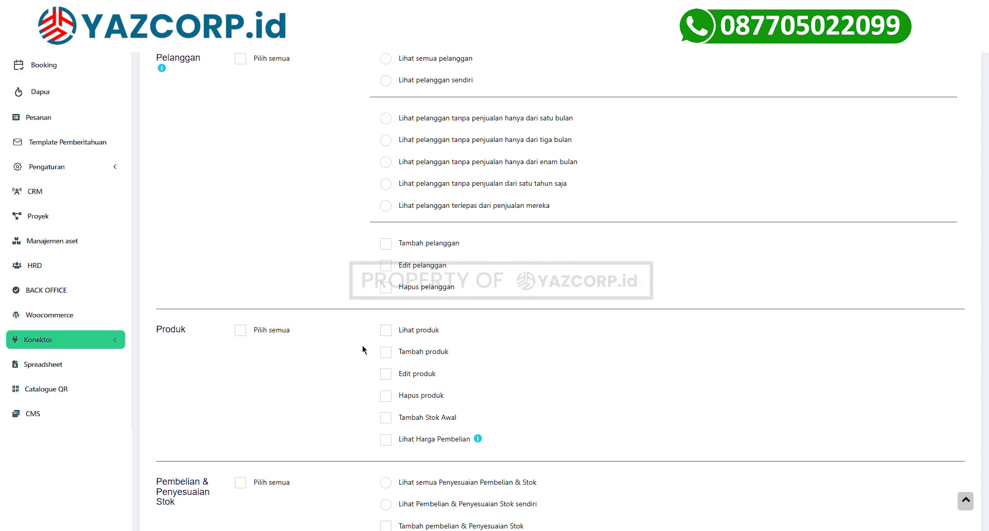
{"action": "scroll", "coordinate": [363, 349], "scroll_direction": "down", "scroll_amount": 15}
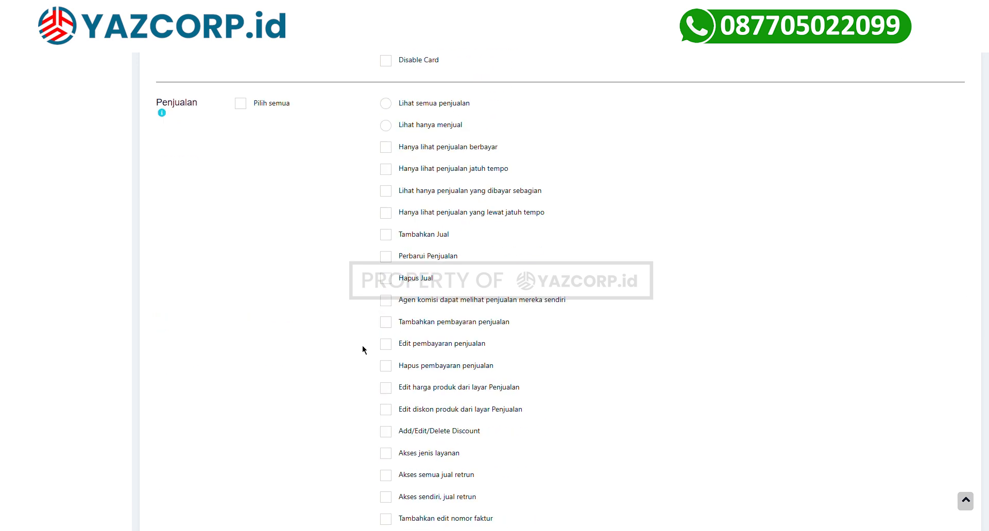
{"action": "left_click", "coordinate": [565, 492]}
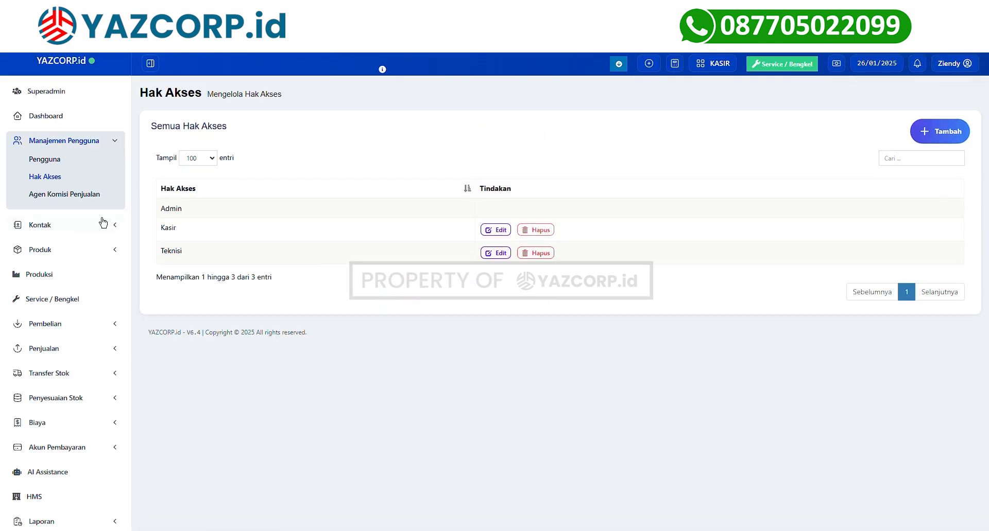
Open a new user form in the users list and try saving it empty.
{"action": "left_click", "coordinate": [45, 160]}
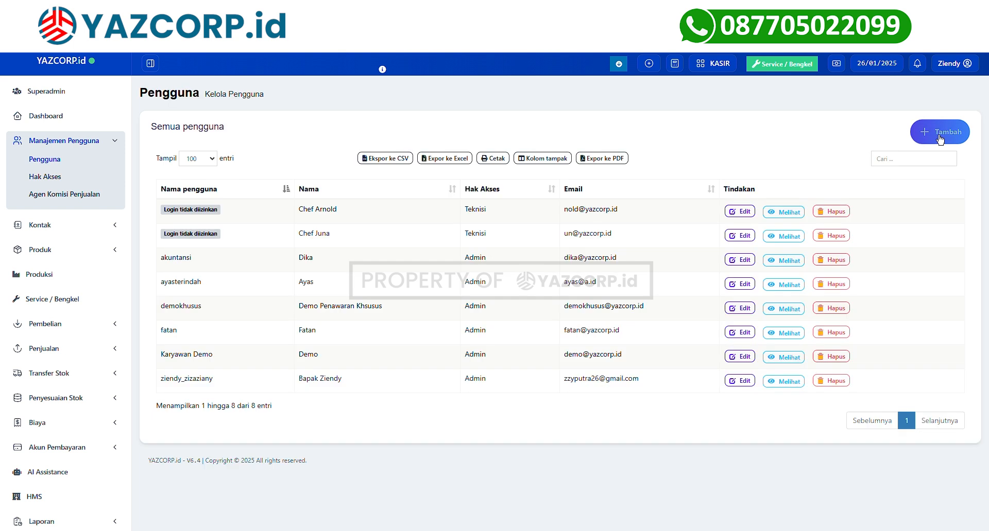
{"action": "left_click", "coordinate": [939, 134]}
{"action": "left_click", "coordinate": [355, 144]}
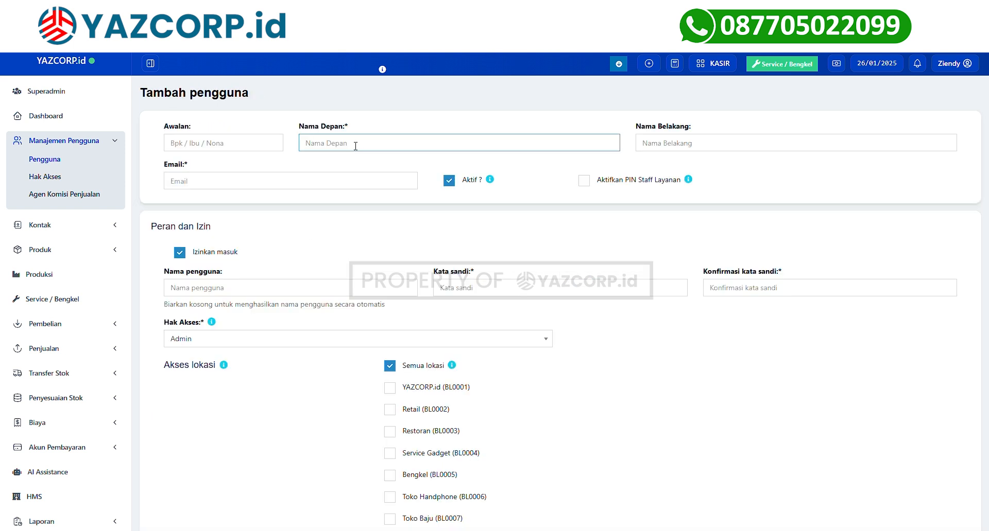
{"action": "left_click", "coordinate": [664, 144]}
{"action": "left_click", "coordinate": [265, 189]}
{"action": "left_click_drag", "start_coordinate": [187, 164], "coordinate": [183, 168]}
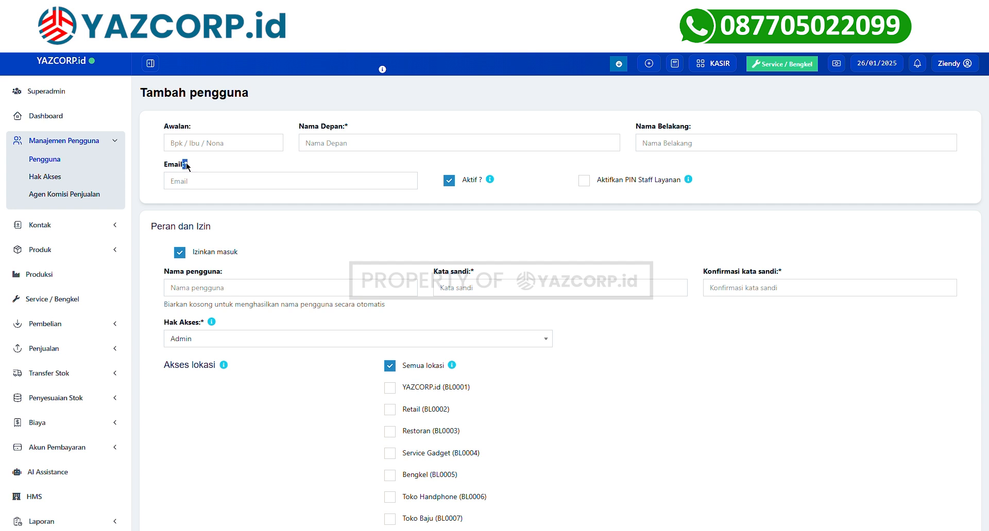
{"action": "left_click", "coordinate": [228, 184]}
{"action": "left_click", "coordinate": [346, 222]}
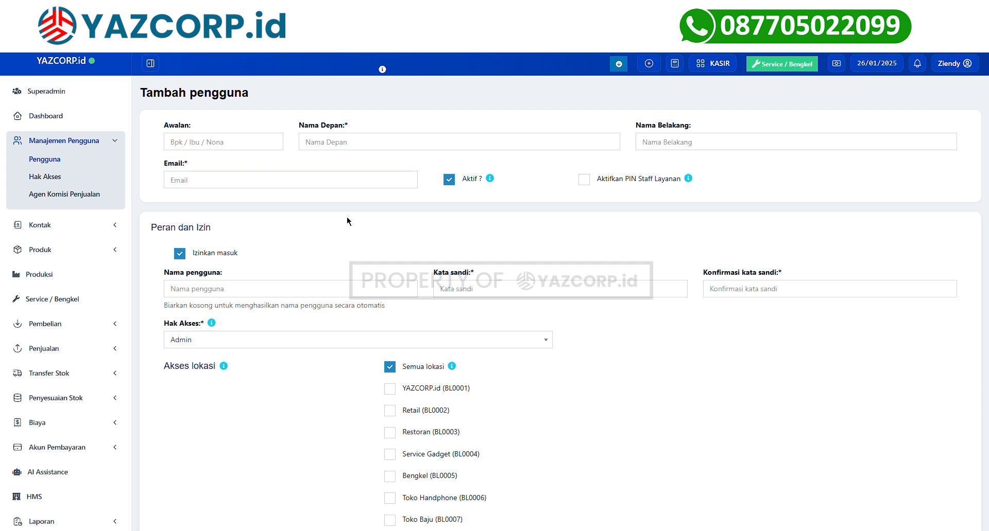
{"action": "scroll", "coordinate": [346, 221], "scroll_direction": "down", "scroll_amount": 11}
{"action": "scroll", "coordinate": [347, 220], "scroll_direction": "down", "scroll_amount": 5}
{"action": "left_click", "coordinate": [561, 495]}
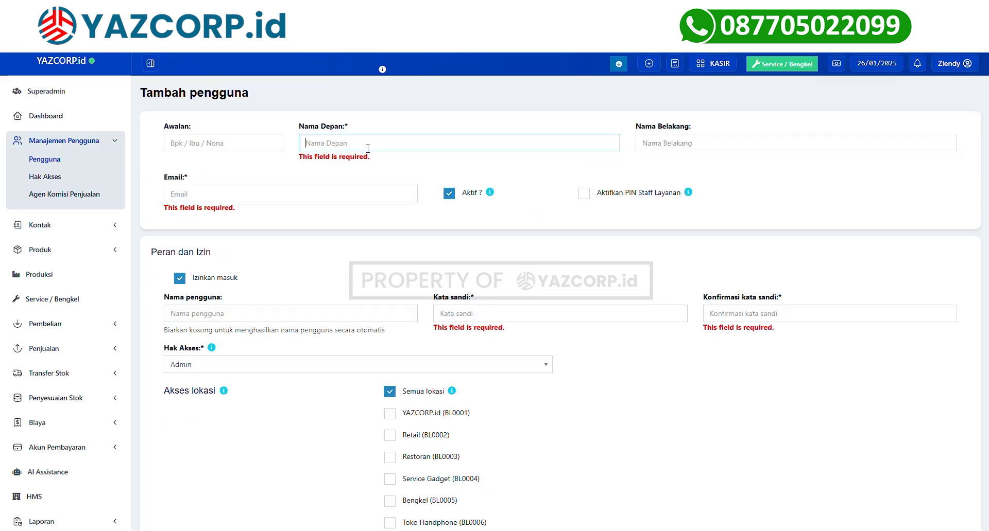
Enter the new user's first name and e-mail address.
{"action": "type", "text": "Staff"}
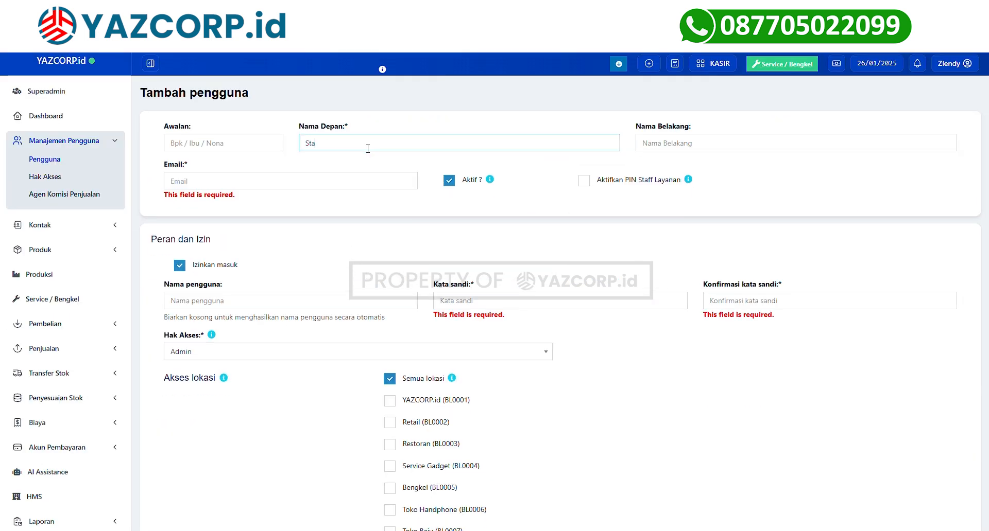
{"action": "key", "text": "BackSpace"}
{"action": "key", "text": "BackSpace"}
{"action": "key", "text": "BackSpace"}
{"action": "key", "text": "BackSpace"}
{"action": "key", "text": "BackSpace"}
{"action": "type", "text": "Yuda"}
{"action": "key", "text": "Tab"}
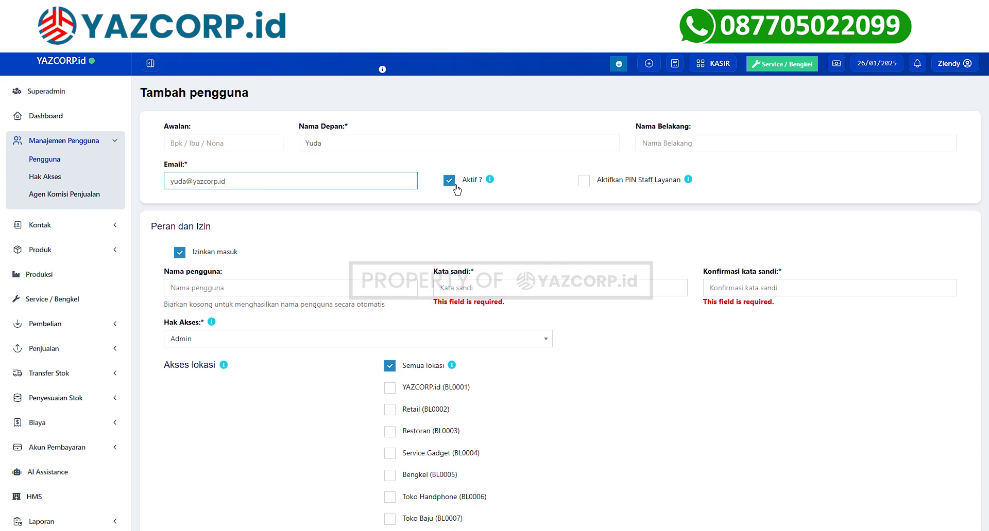
Enable the service staff PIN and login permission, and enter the user's username.
{"action": "left_click", "coordinate": [585, 181]}
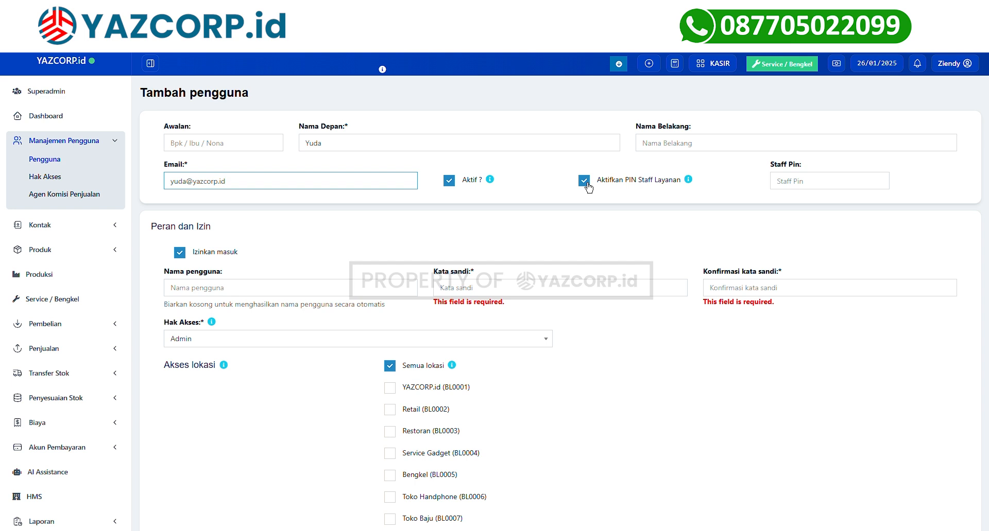
{"action": "scroll", "coordinate": [588, 188], "scroll_direction": "down", "scroll_amount": 2}
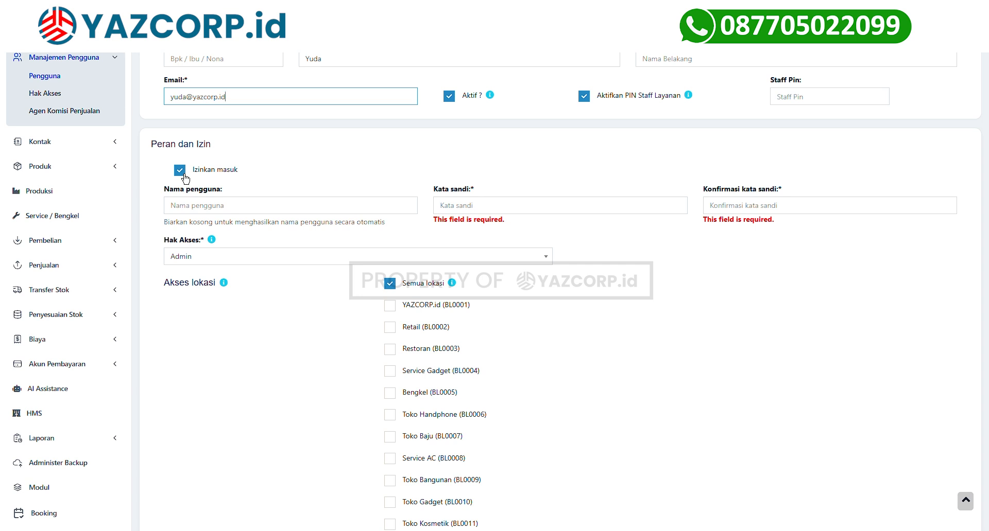
{"action": "left_click", "coordinate": [179, 170]}
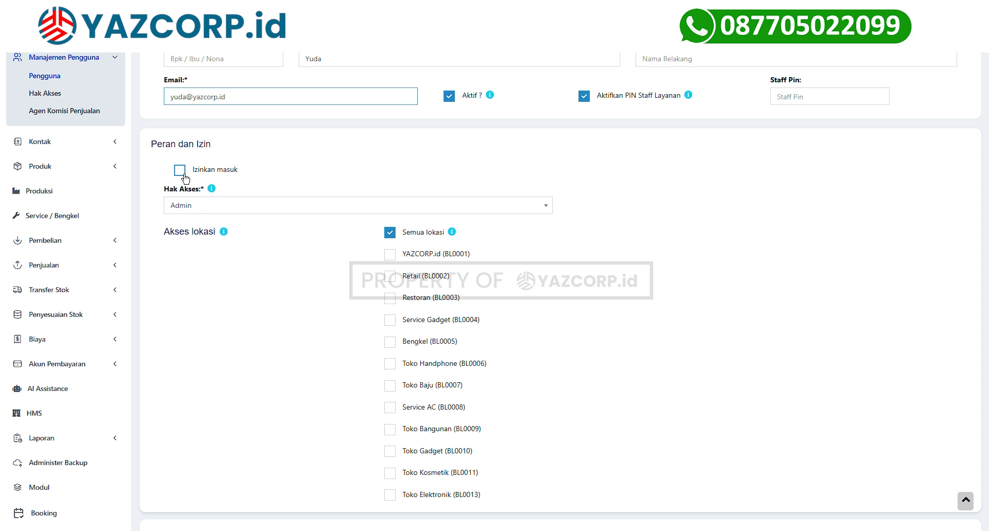
{"action": "left_click", "coordinate": [185, 178]}
{"action": "left_click", "coordinate": [213, 211]}
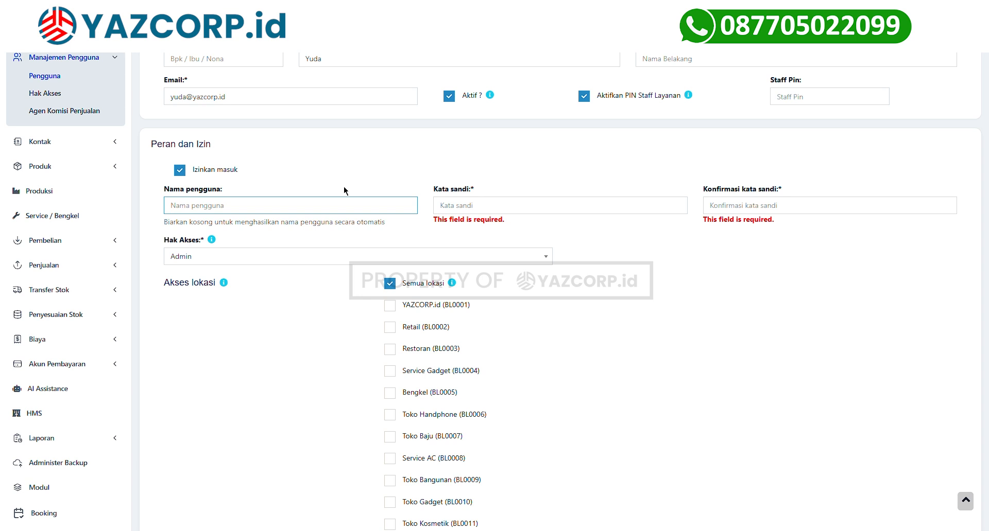
{"action": "left_click", "coordinate": [273, 175]}
{"action": "left_click", "coordinate": [214, 211]}
{"action": "type", "text": "y"}
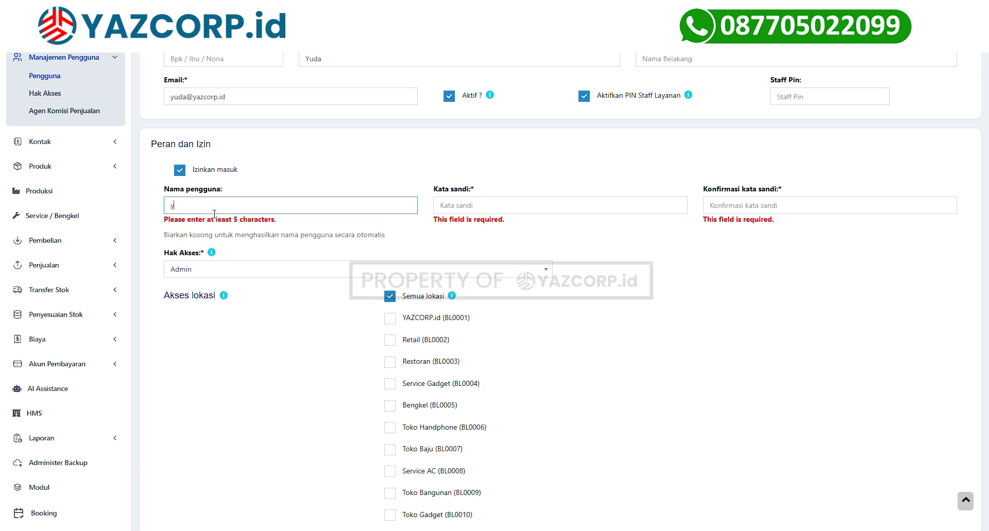
{"action": "type", "text": "udastaff"}
{"action": "key", "text": "ctrl+a"}
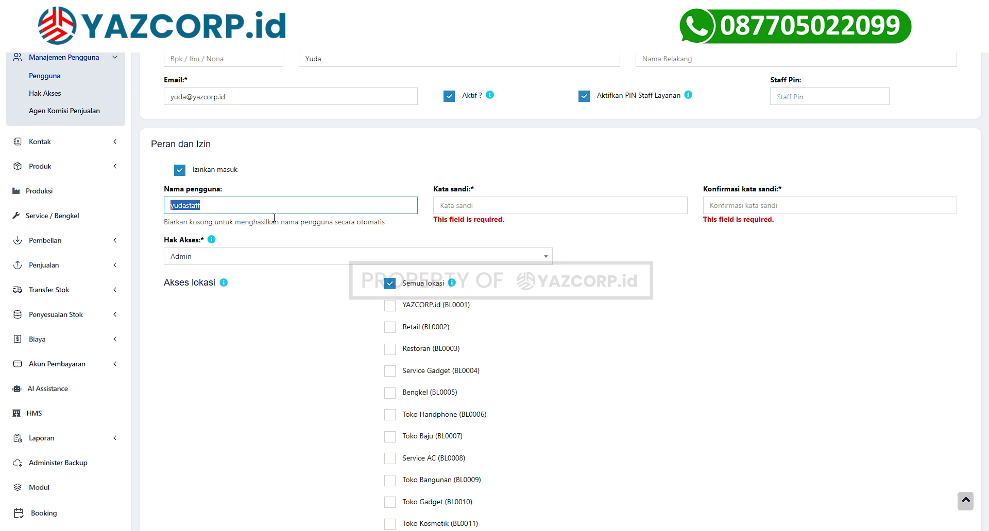
{"action": "key", "text": "End"}
{"action": "key", "text": "BackSpace"}
{"action": "key", "text": "BackSpace"}
{"action": "key", "text": "BackSpace"}
{"action": "key", "text": "BackSpace"}
{"action": "key", "text": "BackSpace"}
{"action": "left_click", "coordinate": [497, 212]}
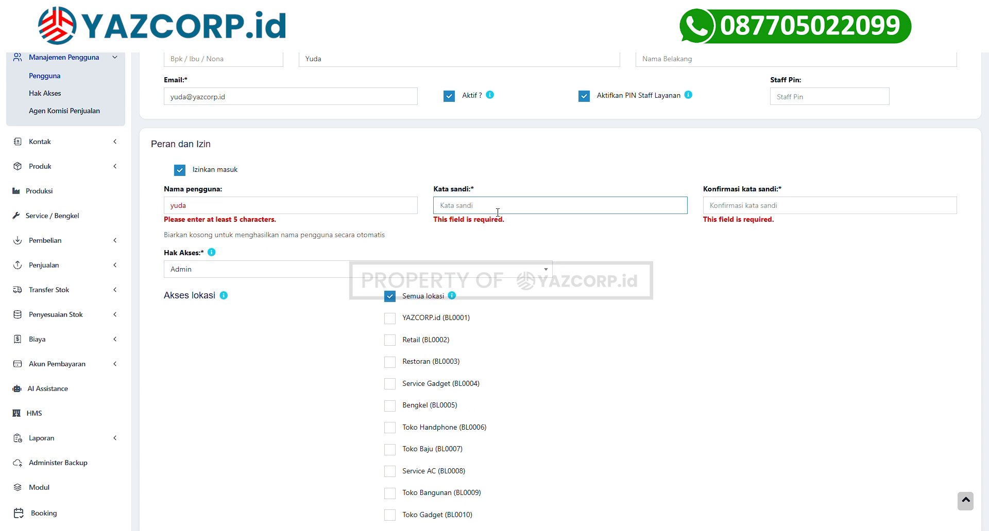
Restrict location access to YAZCORP.id (BL0001) and Retail (BL0002) instead of all locations.
{"action": "left_click", "coordinate": [301, 270]}
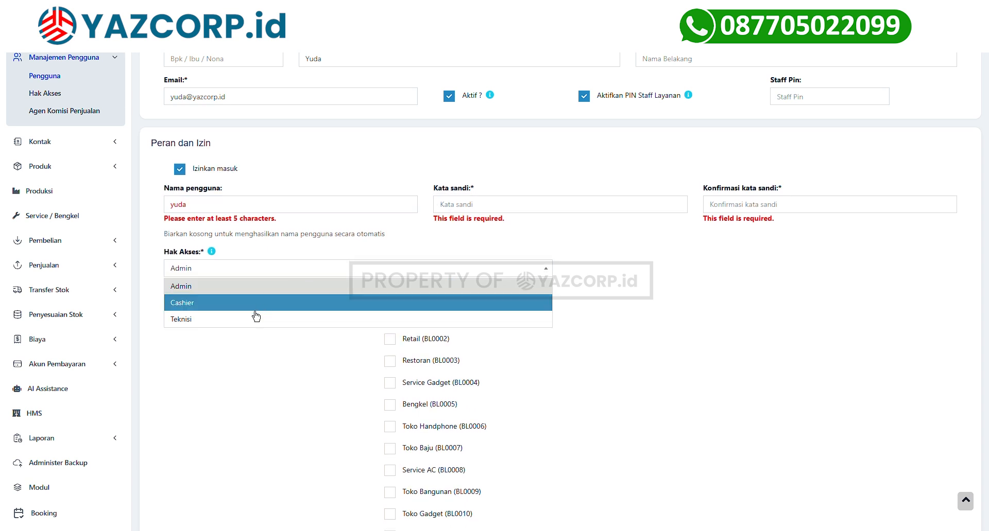
{"action": "scroll", "coordinate": [341, 237], "scroll_direction": "down", "scroll_amount": 3}
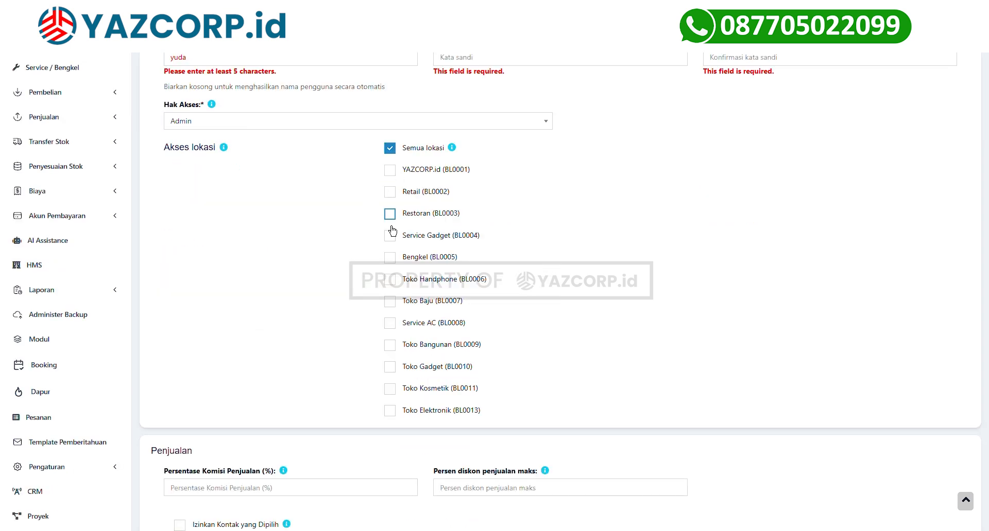
{"action": "left_click", "coordinate": [394, 150]}
{"action": "left_click", "coordinate": [390, 172]}
{"action": "left_click", "coordinate": [391, 194]}
{"action": "scroll", "coordinate": [266, 278], "scroll_direction": "down", "scroll_amount": 5}
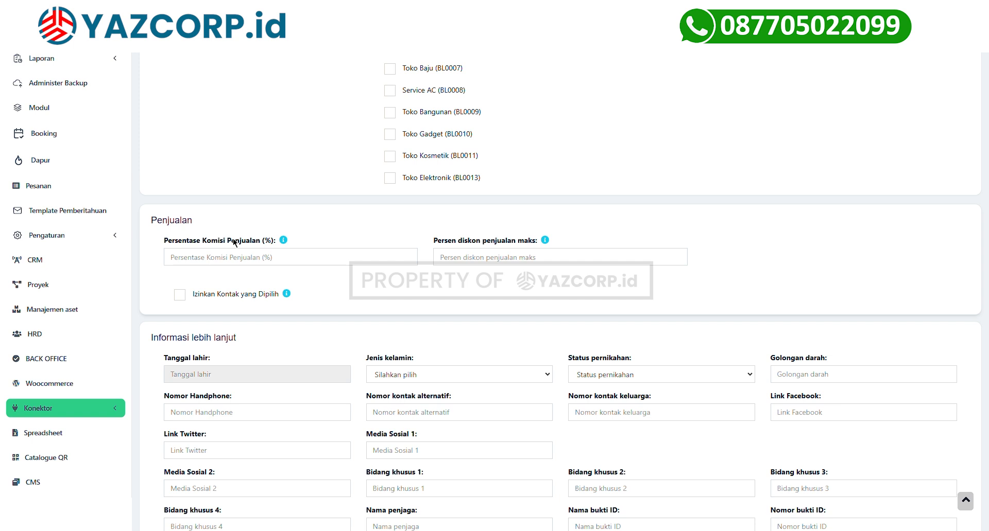
{"action": "left_click", "coordinate": [217, 263]}
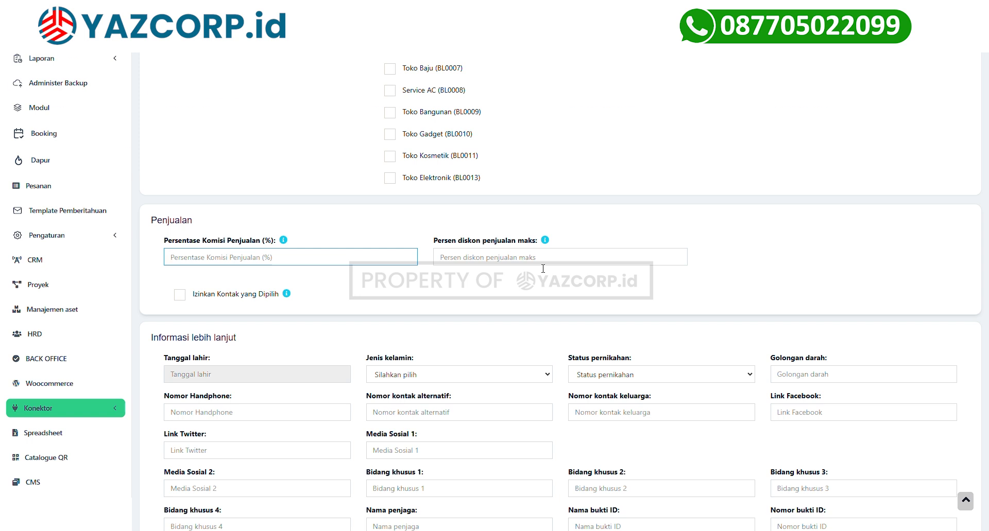
{"action": "scroll", "coordinate": [543, 268], "scroll_direction": "down", "scroll_amount": 5}
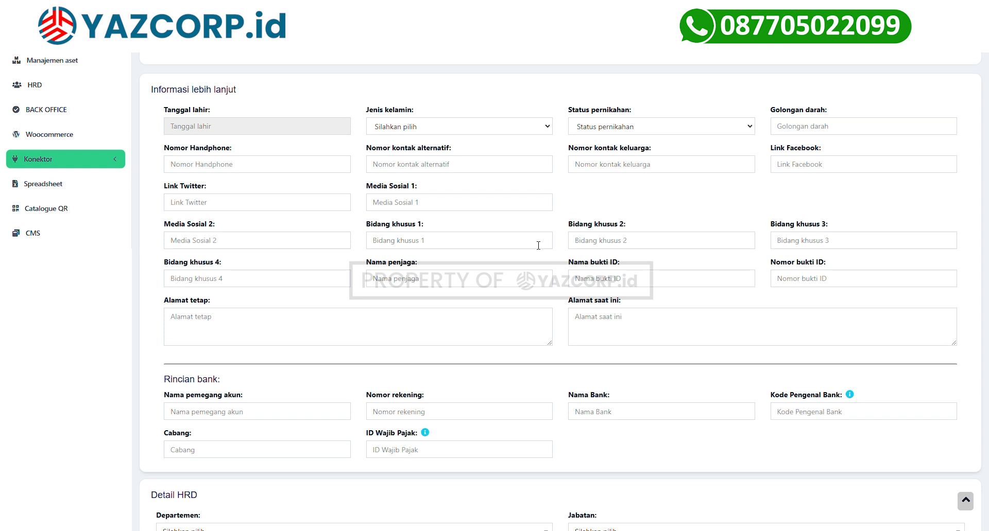
{"action": "scroll", "coordinate": [538, 246], "scroll_direction": "down", "scroll_amount": 3}
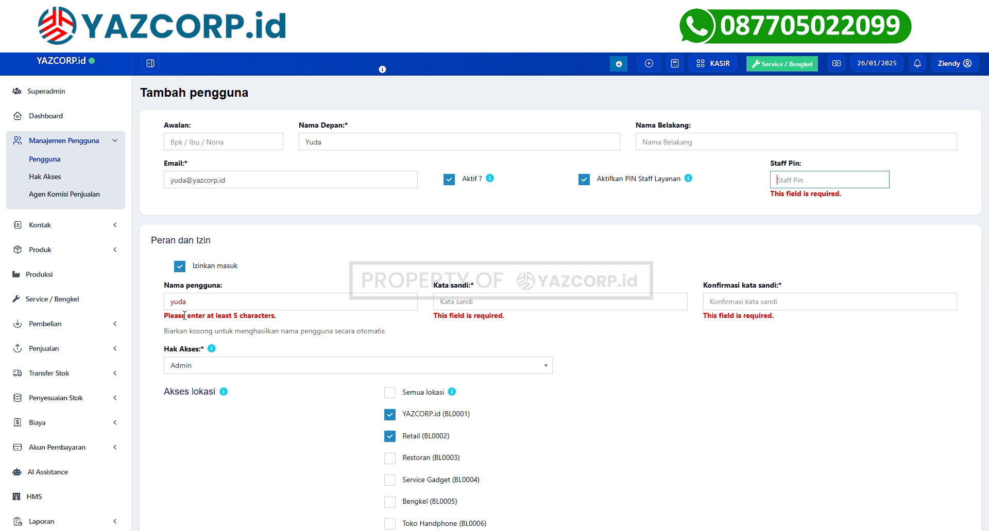
{"action": "scroll", "coordinate": [177, 311], "scroll_direction": "down", "scroll_amount": 2}
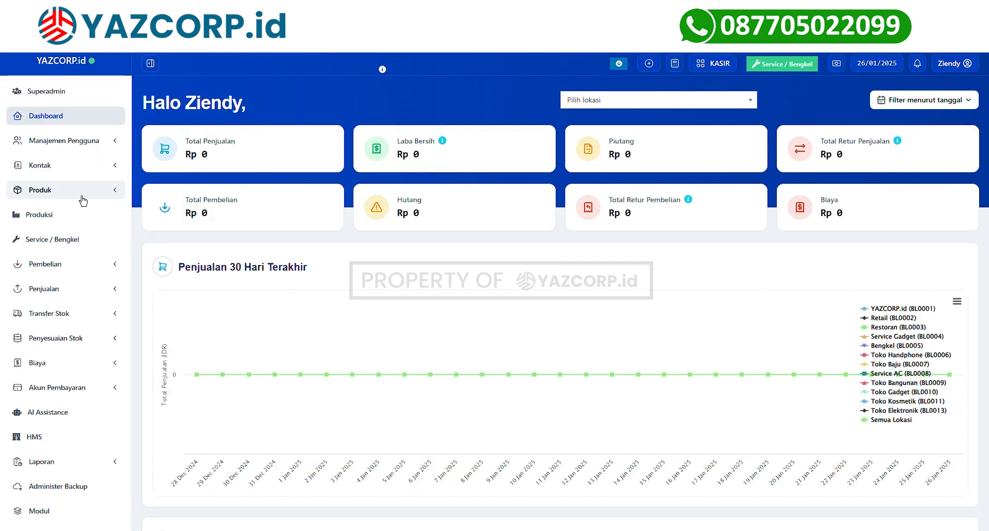
{"action": "left_click", "coordinate": [83, 201]}
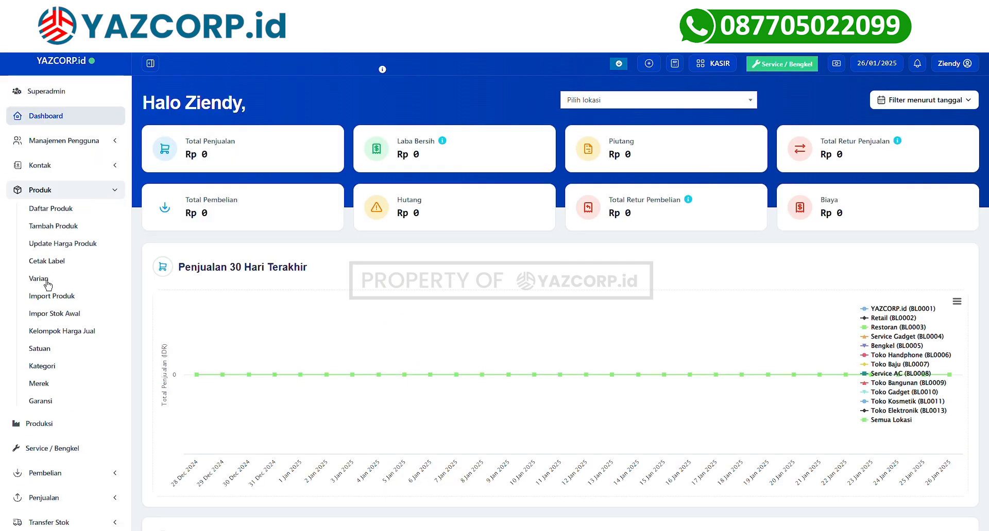
Create category 'Bedak' with code 'Bedak' as a sub-category and save it.
{"action": "left_click", "coordinate": [42, 366]}
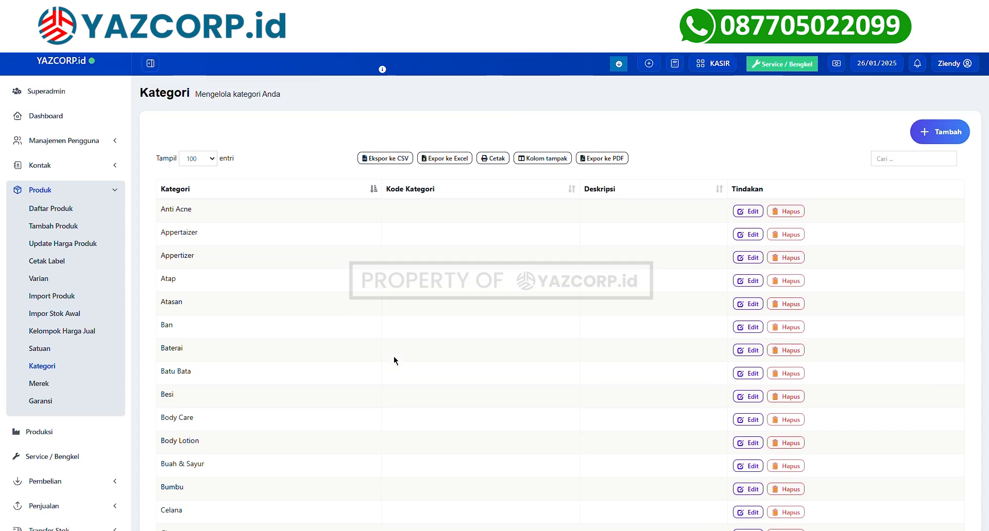
{"action": "left_click", "coordinate": [940, 131]}
{"action": "type", "text": "Bedak"}
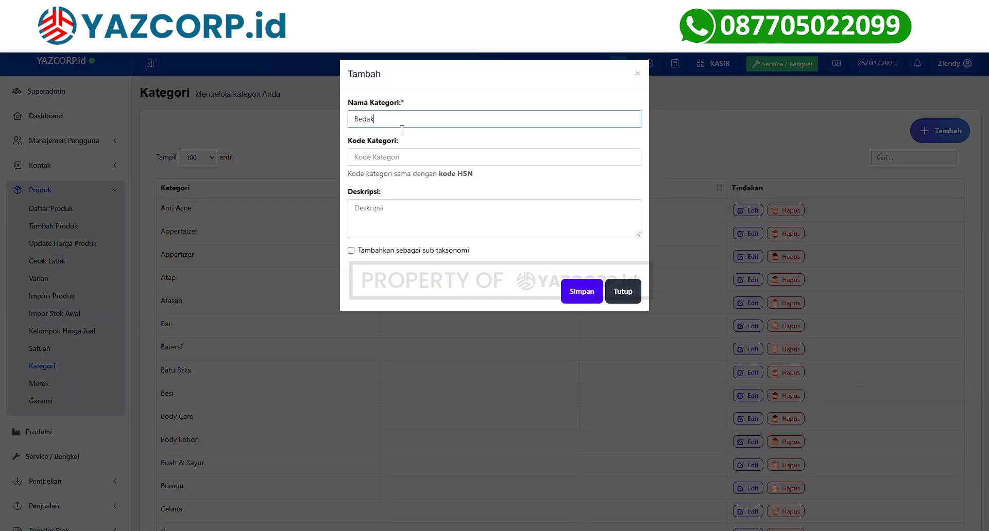
{"action": "left_click", "coordinate": [387, 162]}
{"action": "type", "text": "Bedak"}
{"action": "left_click", "coordinate": [386, 182]}
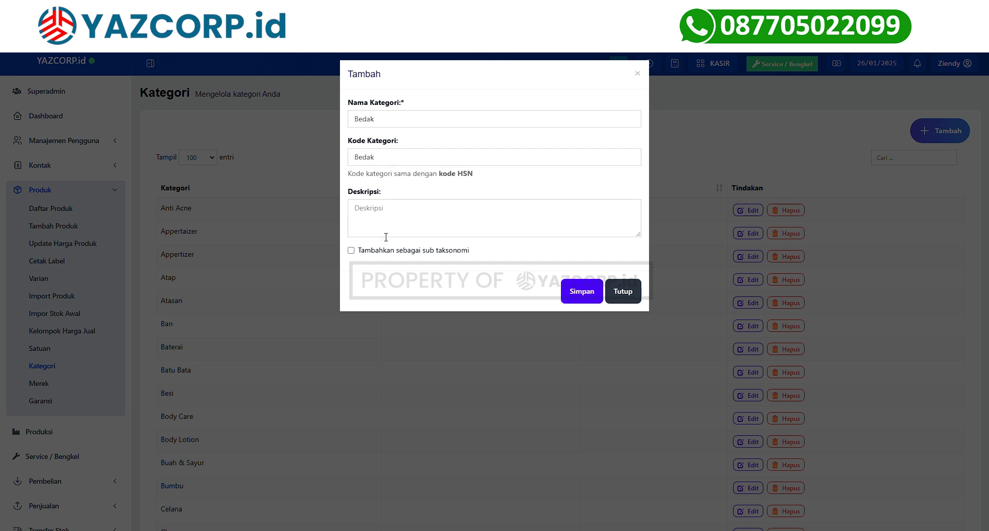
{"action": "left_click", "coordinate": [366, 256]}
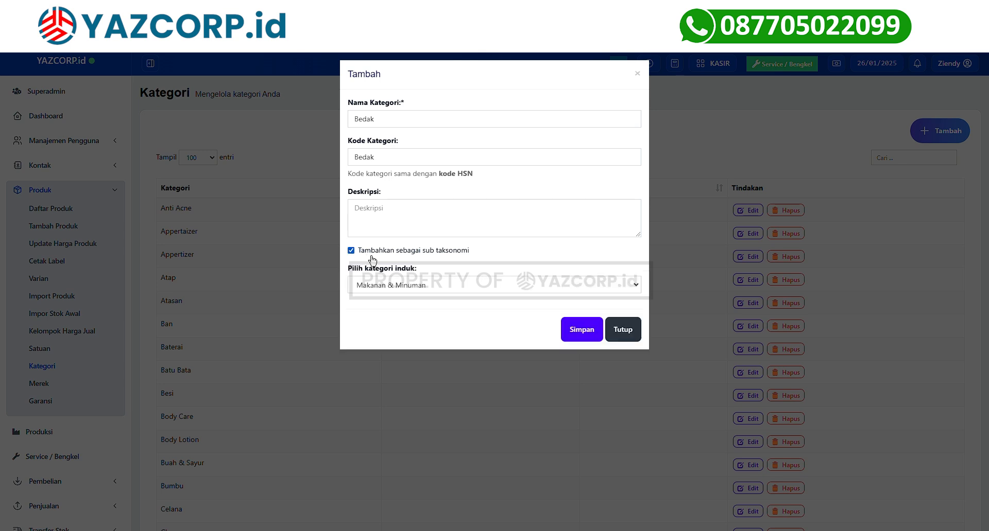
{"action": "left_click", "coordinate": [590, 331]}
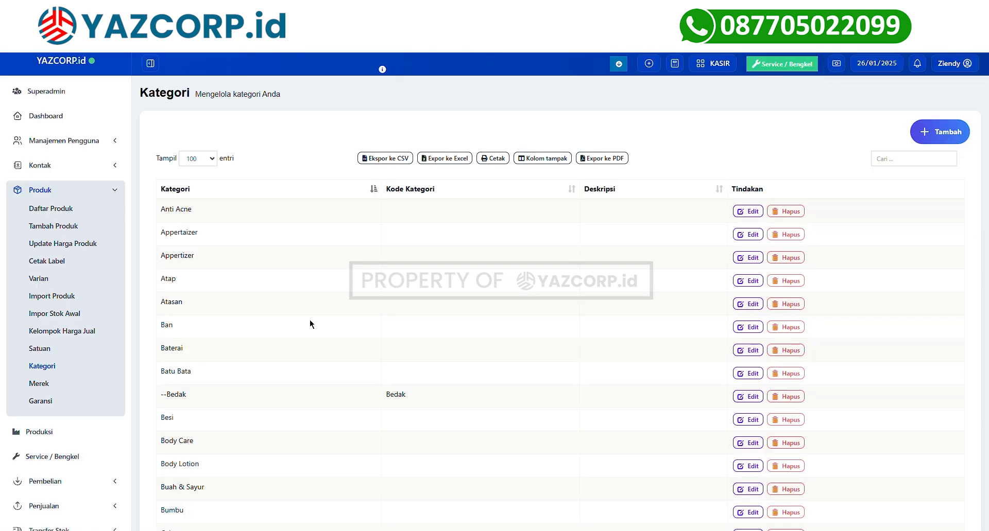
{"action": "left_click", "coordinate": [69, 332]}
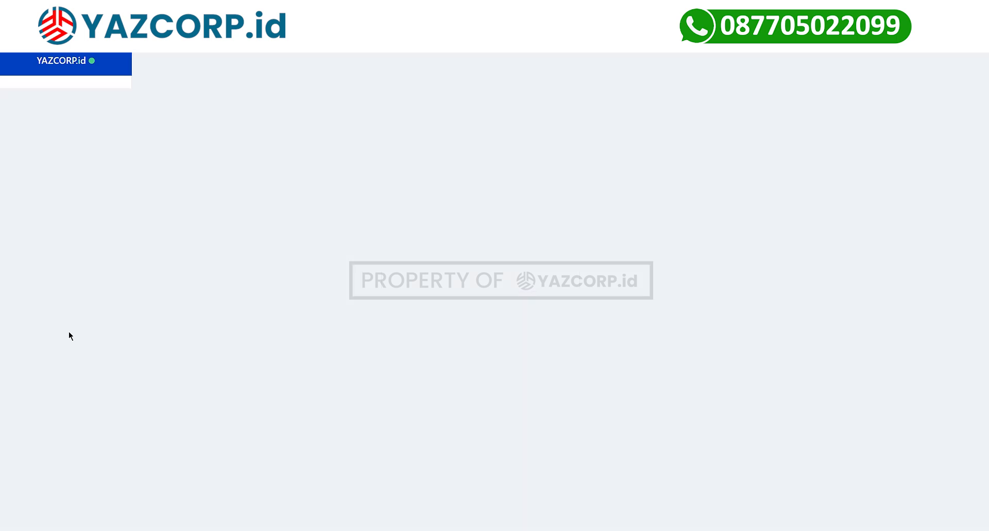
Start a new selling price group, then close the form without saving.
{"action": "left_click", "coordinate": [940, 133]}
{"action": "left_click", "coordinate": [513, 128]}
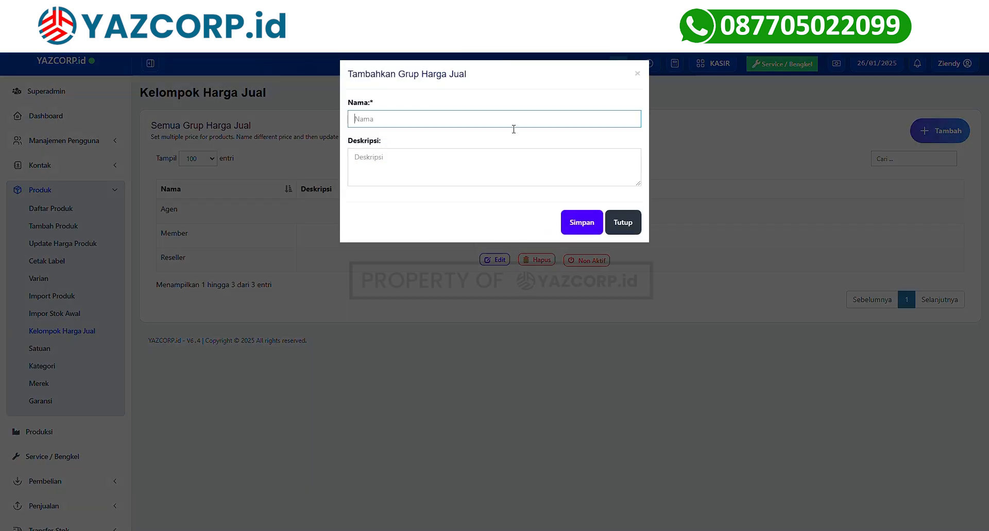
{"action": "left_click", "coordinate": [505, 174]}
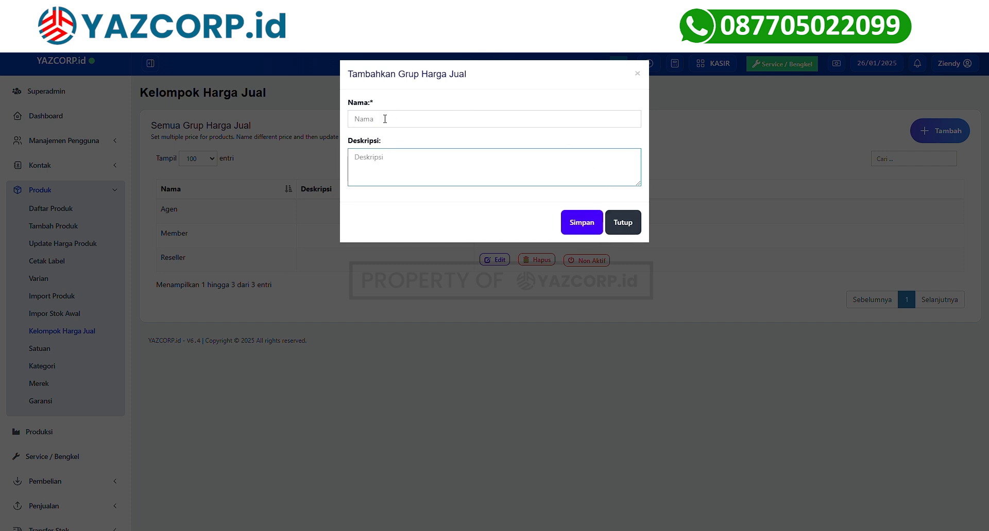
{"action": "left_click", "coordinate": [623, 223]}
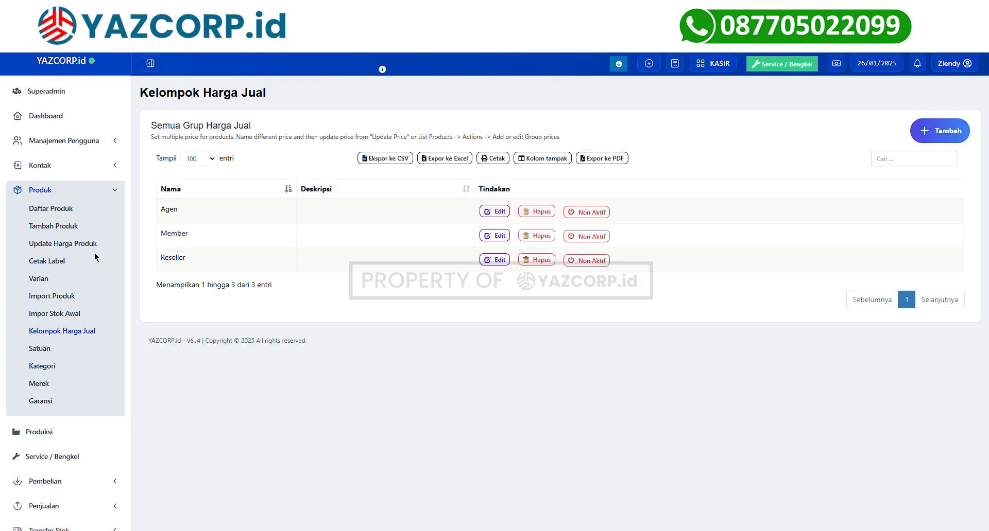
{"action": "left_click", "coordinate": [46, 354]}
Add unit 'Gram' (short name Gr), defined as 100 Lembar, and save it.
{"action": "left_click", "coordinate": [939, 130]}
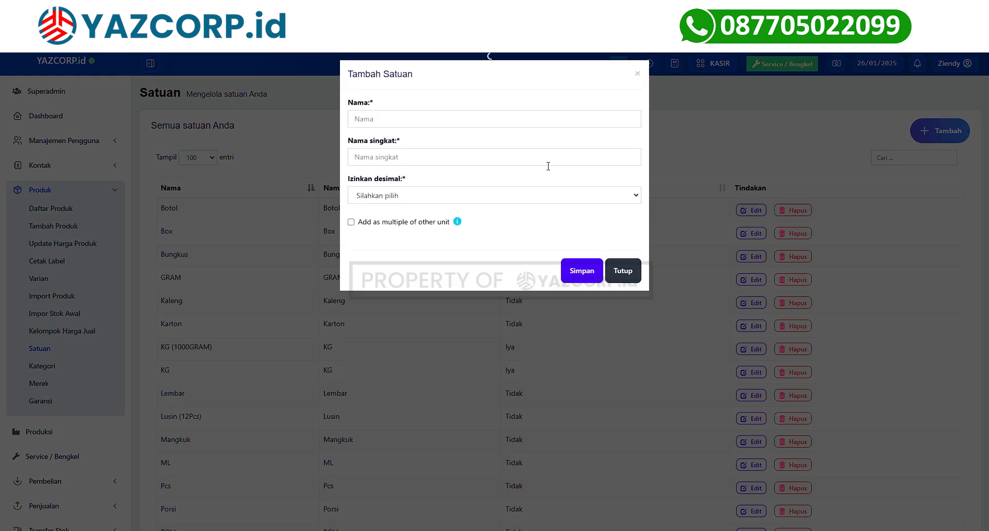
{"action": "type", "text": "Gram"}
{"action": "left_click", "coordinate": [393, 166]}
{"action": "type", "text": "Gr"}
{"action": "key", "text": "Tab"}
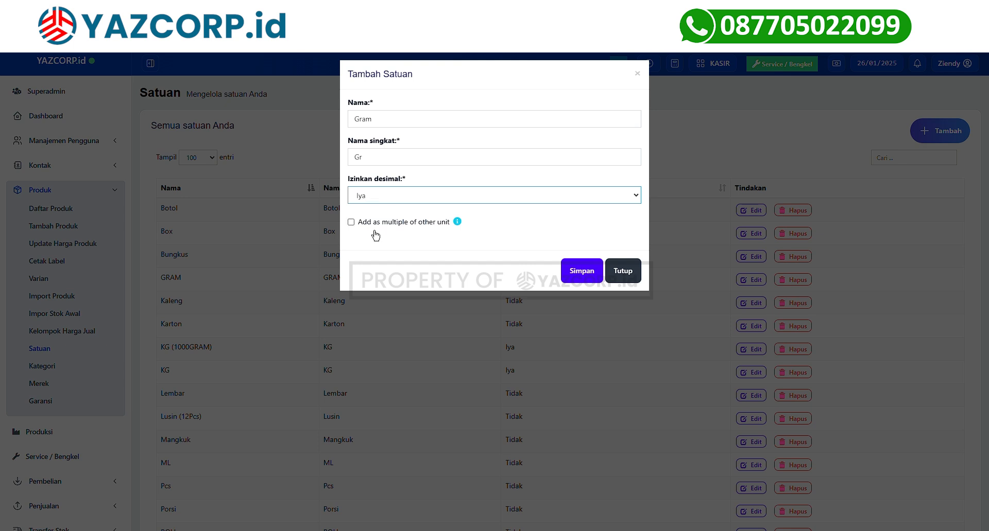
{"action": "left_click", "coordinate": [404, 228]}
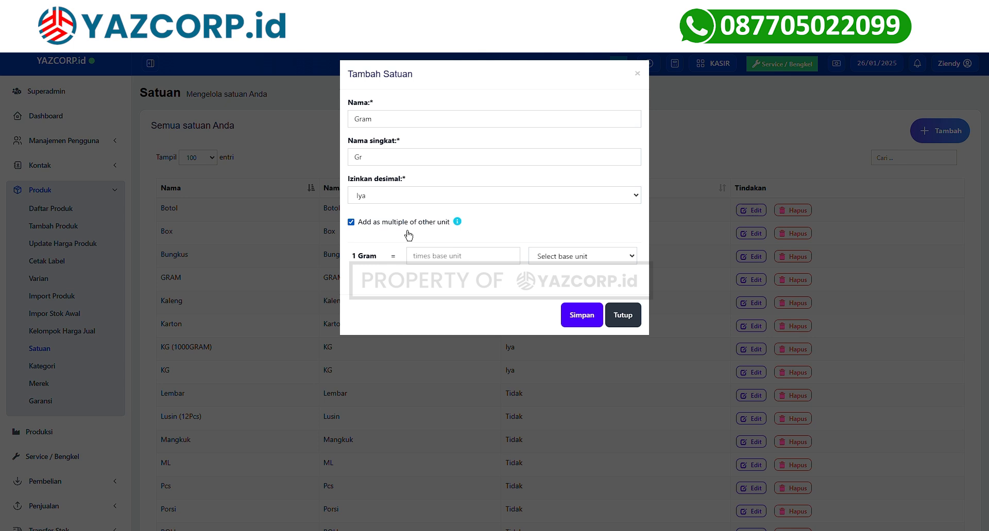
{"action": "left_click", "coordinate": [437, 261]}
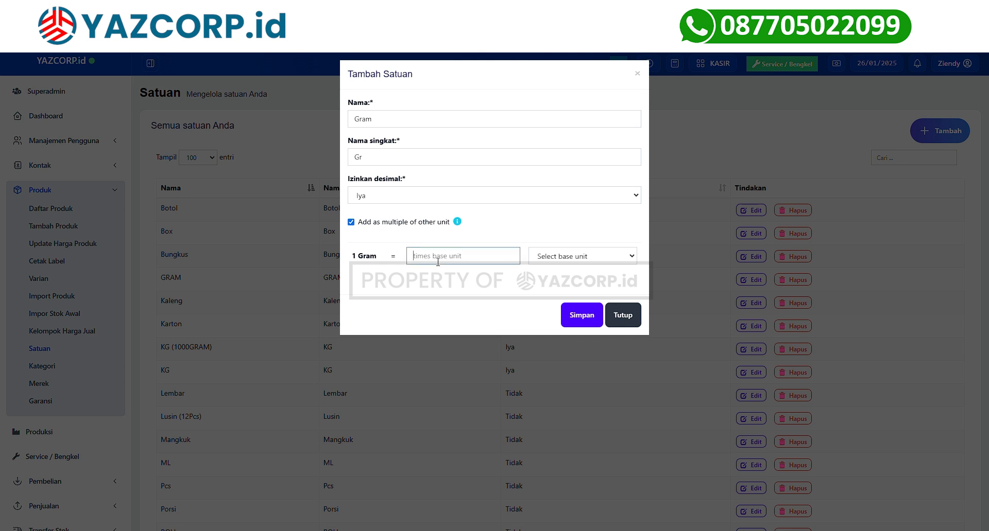
{"action": "left_click", "coordinate": [582, 256]}
{"action": "left_click", "coordinate": [580, 381]}
{"action": "left_click", "coordinate": [475, 262]}
{"action": "type", "text": "100"}
{"action": "left_click", "coordinate": [588, 328]}
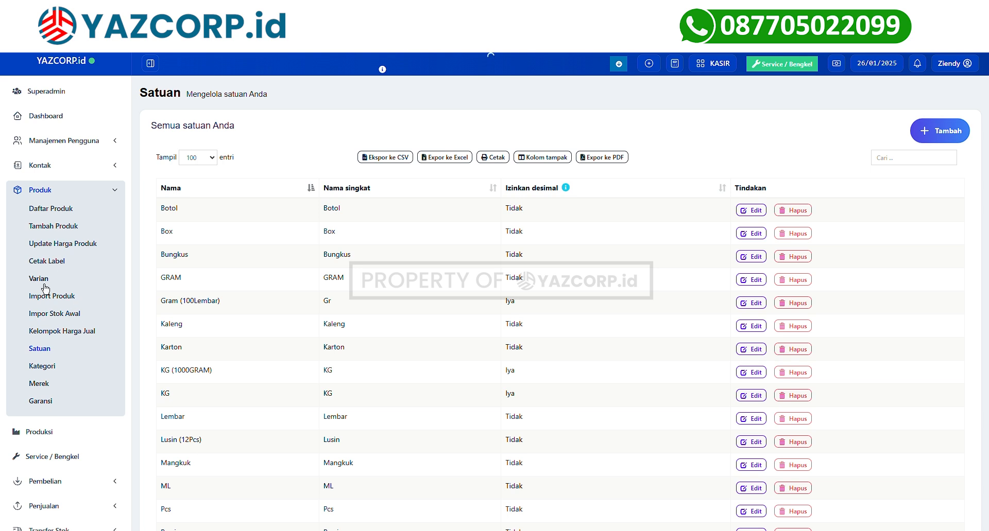
Review the values of the existing Ukuran and Memori variants.
{"action": "left_click", "coordinate": [885, 210]}
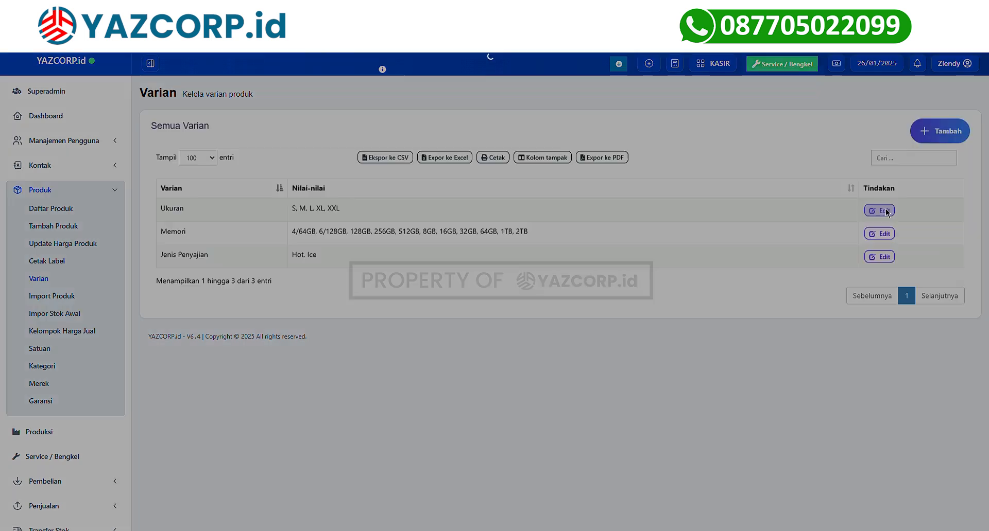
{"action": "left_click", "coordinate": [722, 195]}
{"action": "left_click", "coordinate": [885, 237]}
{"action": "left_click", "coordinate": [740, 248]}
Add variant 'Ukuaran Botol' with values 1 Liter and 2 Liter and save it.
{"action": "left_click", "coordinate": [940, 132]}
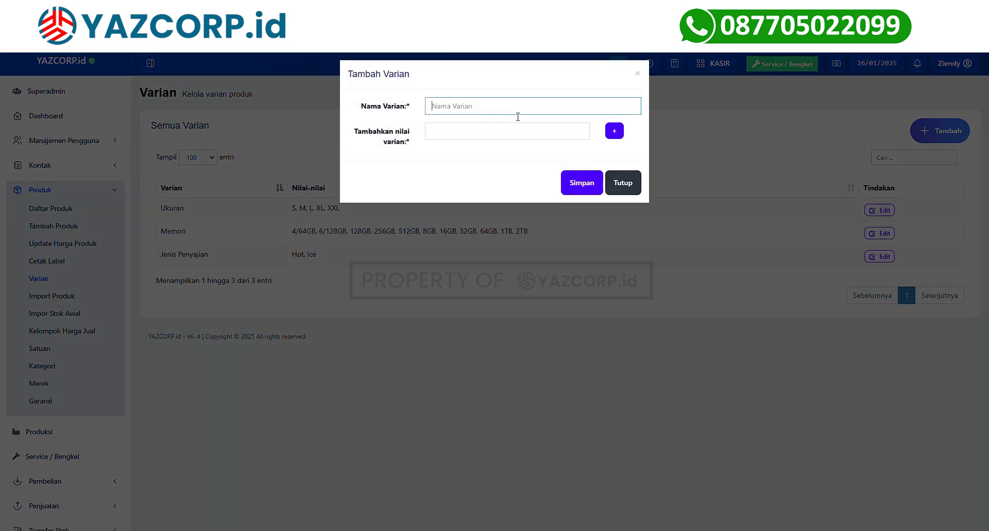
{"action": "type", "text": "Ukuarn"}
{"action": "type", "text": "n Botol"}
{"action": "left_click", "coordinate": [510, 131]}
{"action": "type", "text": "1 Liter"}
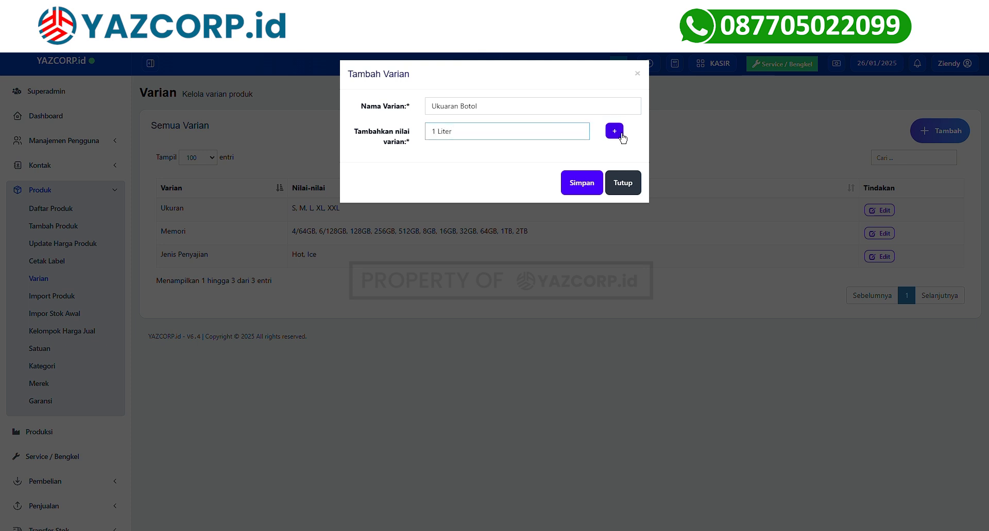
{"action": "left_click", "coordinate": [614, 132]}
{"action": "type", "text": "2 Liter"}
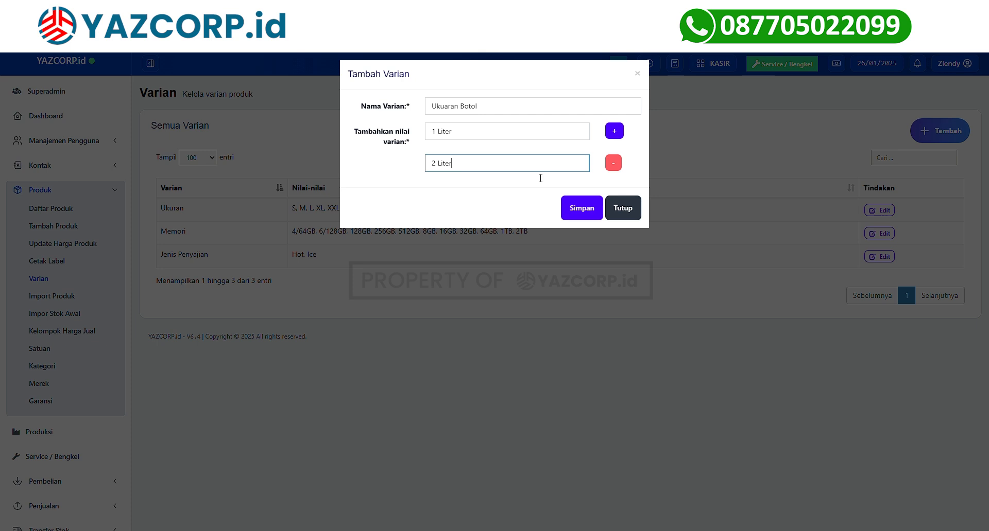
{"action": "left_click", "coordinate": [590, 209]}
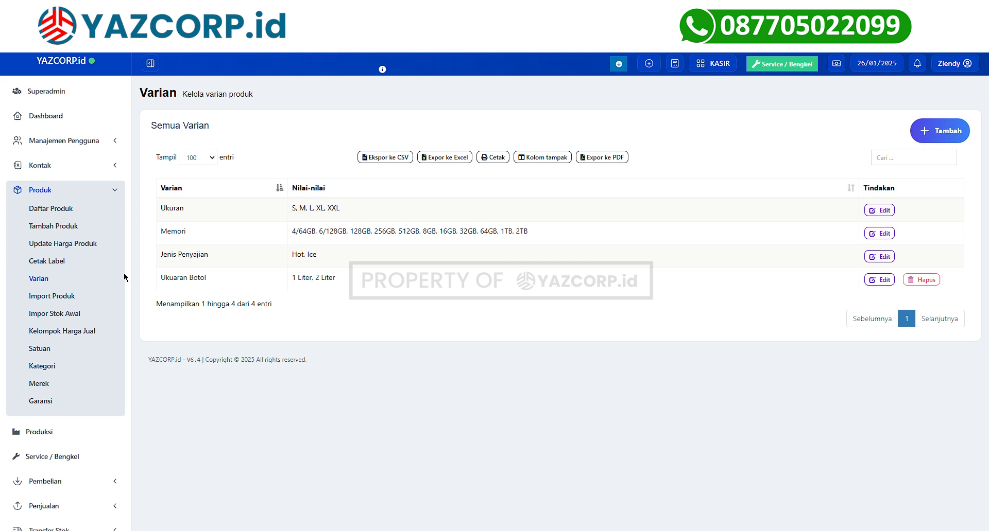
Start a new product named 'Sampo', keeping unit Pcs and no category.
{"action": "left_click", "coordinate": [71, 227]}
{"action": "left_click", "coordinate": [264, 150]}
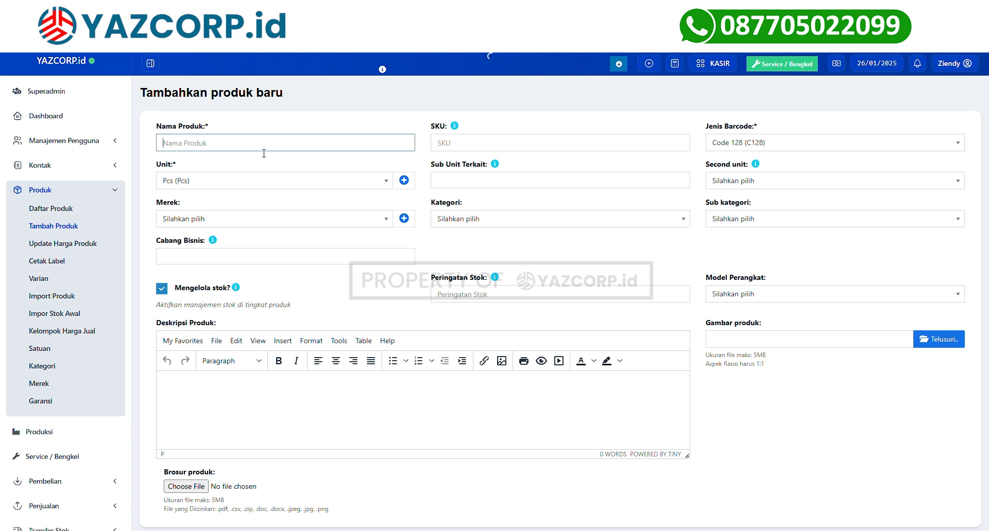
{"action": "type", "text": "Sampo"}
{"action": "left_click", "coordinate": [466, 146]}
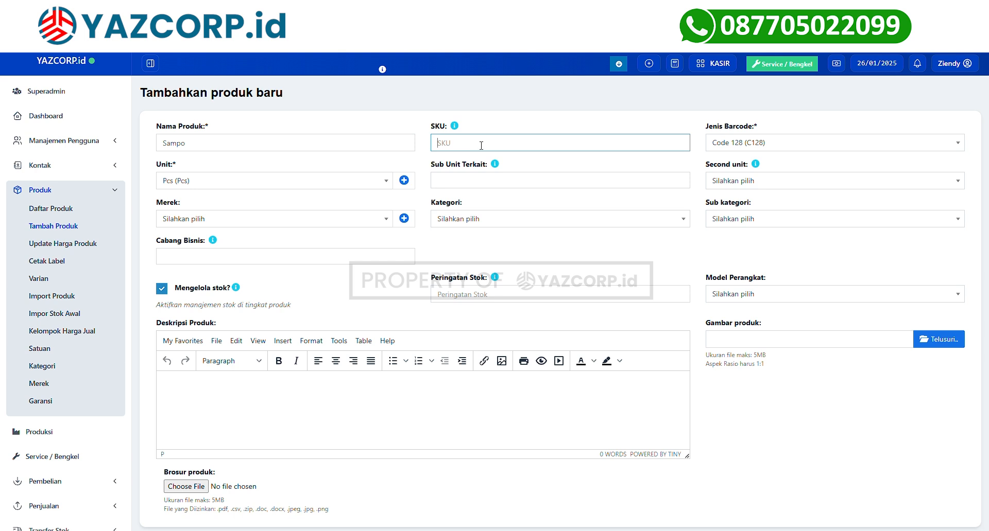
{"action": "left_click", "coordinate": [234, 185]}
{"action": "left_click", "coordinate": [223, 184]}
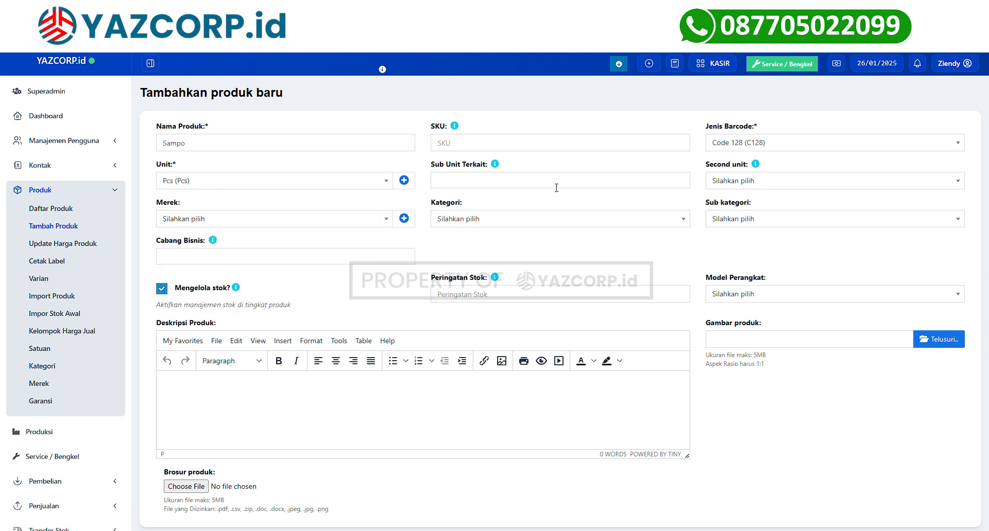
{"action": "left_click", "coordinate": [562, 220]}
{"action": "left_click", "coordinate": [439, 309]}
{"action": "scroll", "coordinate": [435, 304], "scroll_direction": "down", "scroll_amount": 2}
Assign branches YAZCORP.id, Retail and Restoran, and set the stock alert to 5.
{"action": "left_click", "coordinate": [299, 147]}
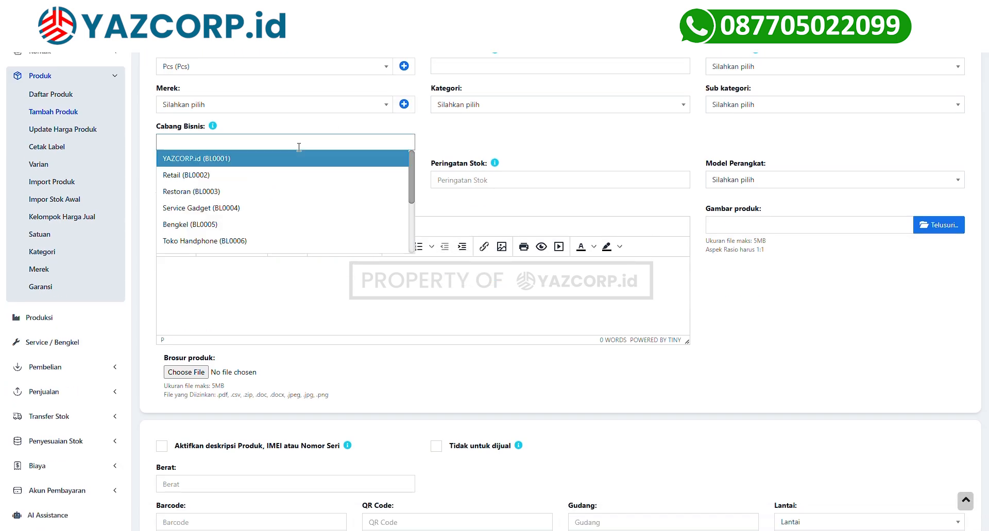
{"action": "left_click", "coordinate": [262, 159]}
{"action": "left_click", "coordinate": [309, 147]}
{"action": "left_click", "coordinate": [265, 178]}
{"action": "left_click", "coordinate": [257, 143]}
{"action": "scroll", "coordinate": [260, 148], "scroll_direction": "up", "scroll_amount": 1}
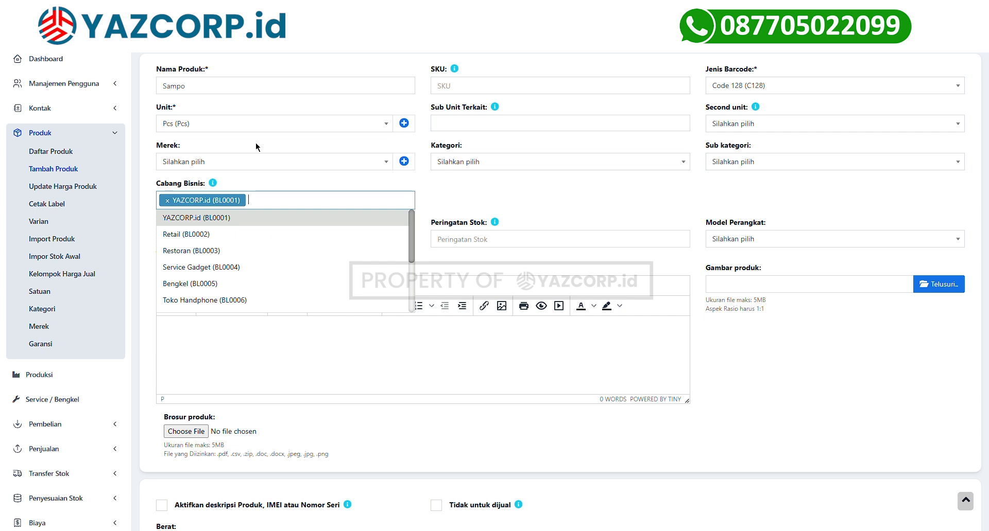
{"action": "left_click", "coordinate": [288, 235]}
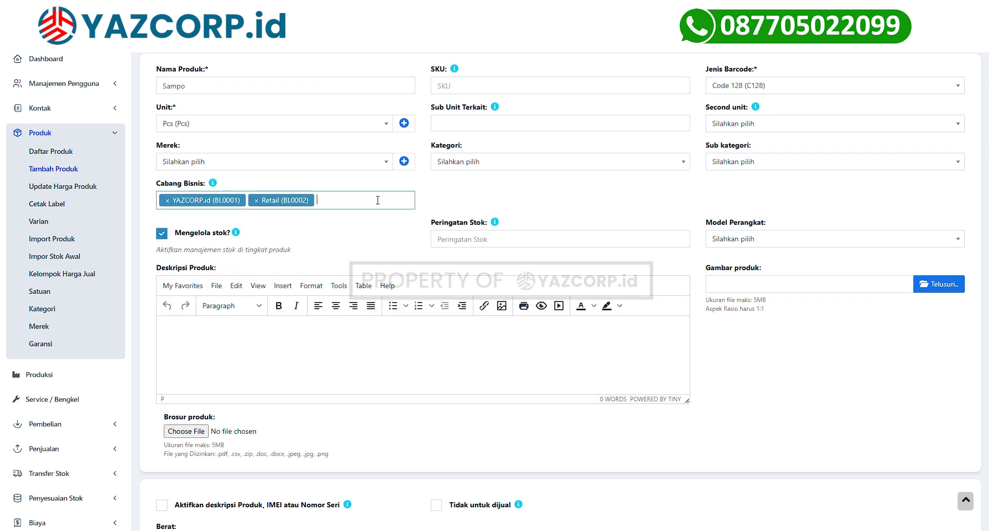
{"action": "left_click", "coordinate": [377, 201]}
{"action": "left_click", "coordinate": [268, 248]}
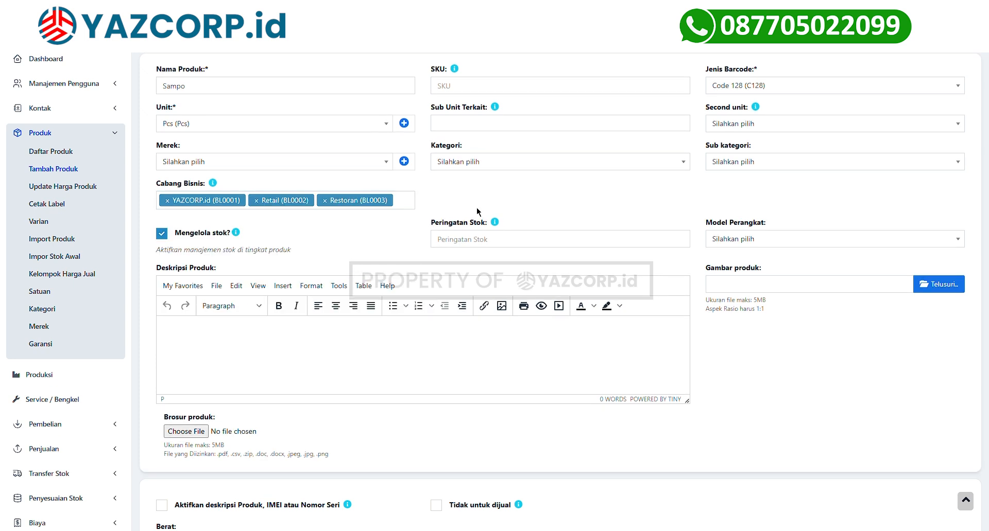
{"action": "left_click", "coordinate": [456, 243]}
{"action": "type", "text": "5"}
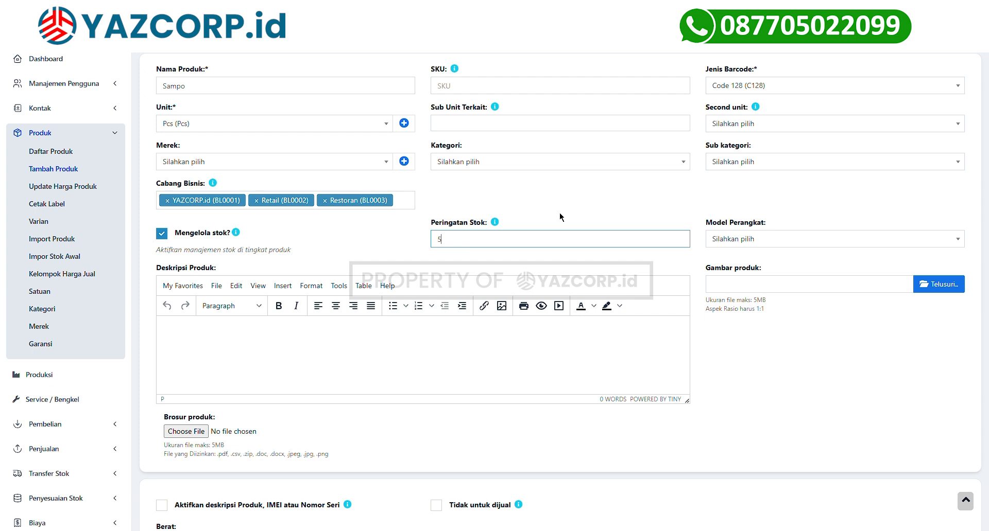
Keep stock management on and IMEI/serial numbers off after toggling both.
{"action": "scroll", "coordinate": [170, 219], "scroll_direction": "down", "scroll_amount": 1}
{"action": "left_click", "coordinate": [169, 214]}
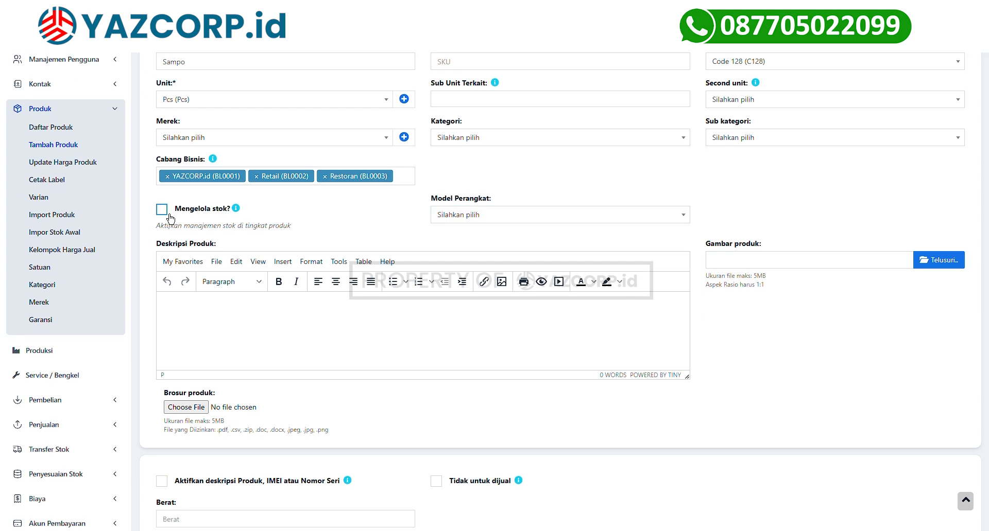
{"action": "left_click", "coordinate": [169, 215]}
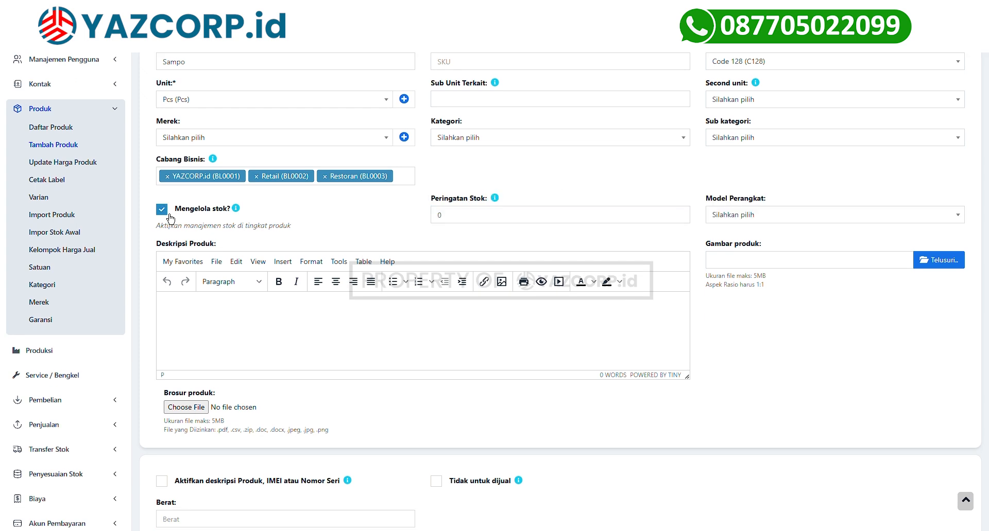
{"action": "scroll", "coordinate": [170, 219], "scroll_direction": "down", "scroll_amount": 2}
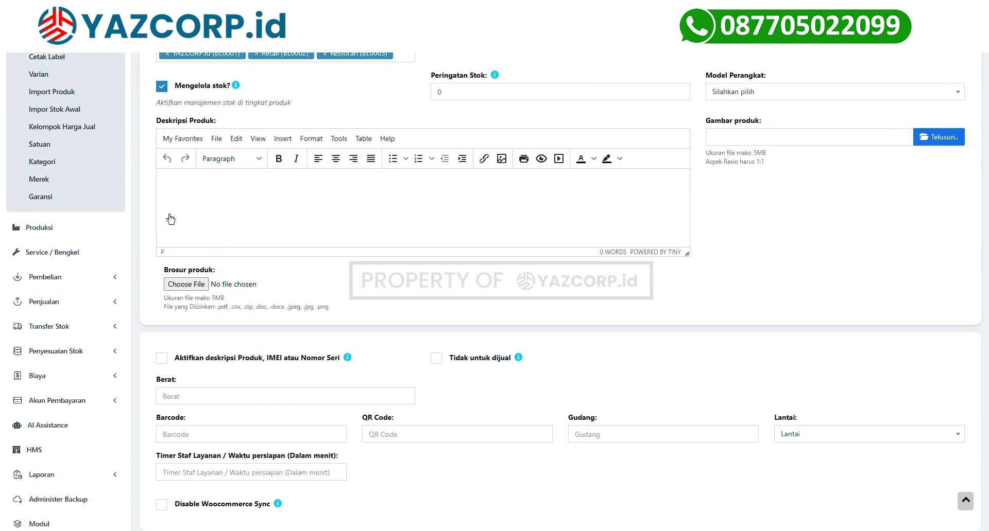
{"action": "left_click", "coordinate": [244, 232]}
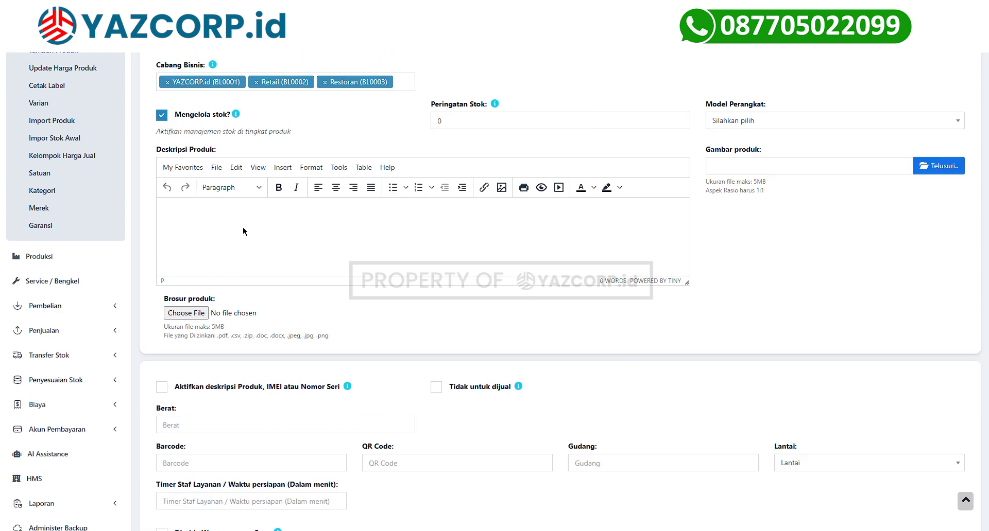
{"action": "scroll", "coordinate": [666, 354], "scroll_direction": "down", "scroll_amount": 3}
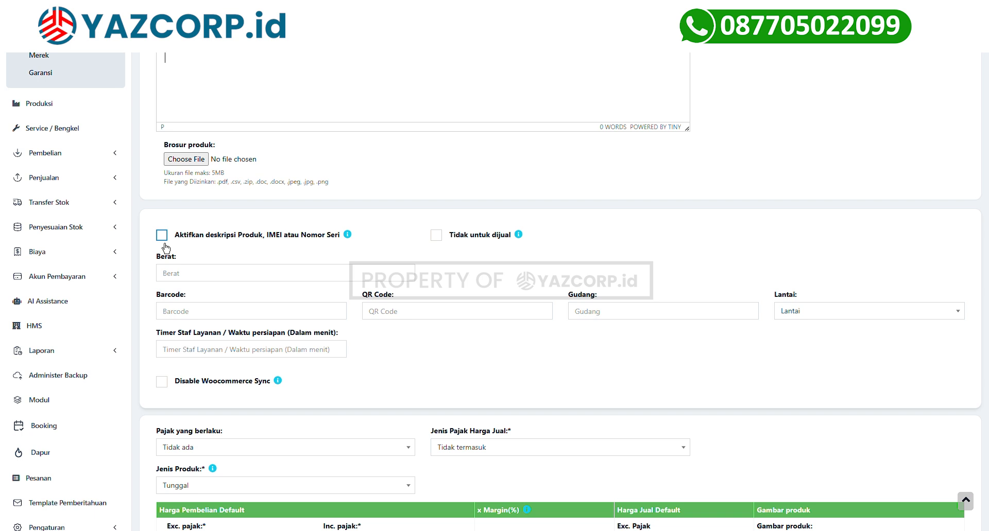
{"action": "left_click", "coordinate": [164, 244]}
{"action": "left_click", "coordinate": [165, 243]}
{"action": "scroll", "coordinate": [252, 183], "scroll_direction": "down", "scroll_amount": 2}
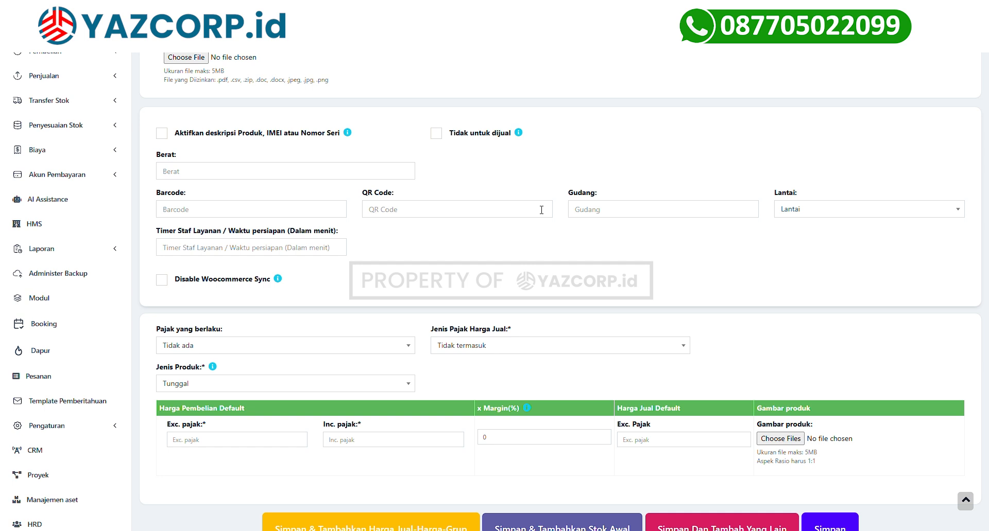
{"action": "scroll", "coordinate": [541, 211], "scroll_direction": "down", "scroll_amount": 3}
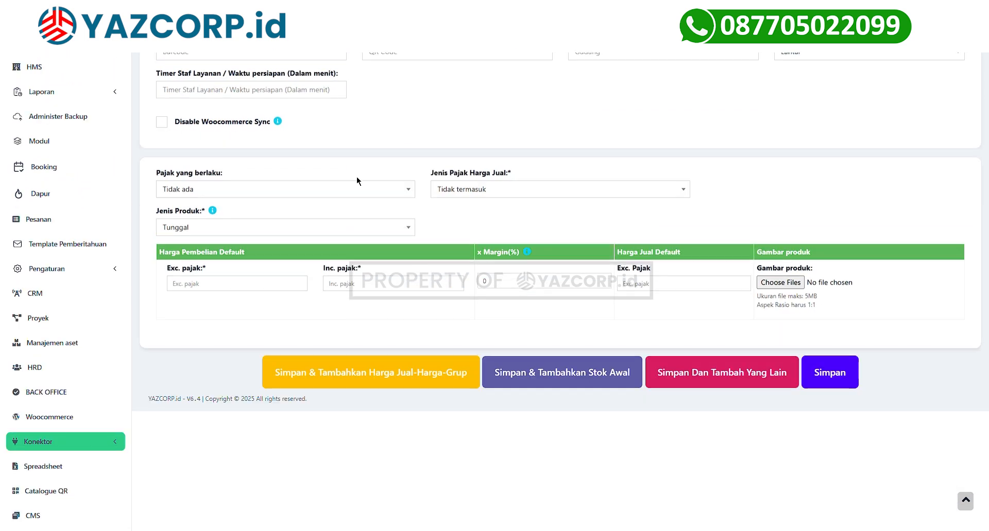
Keep tax at Tidak ada and set the product type to Tunggal.
{"action": "left_click", "coordinate": [341, 195]}
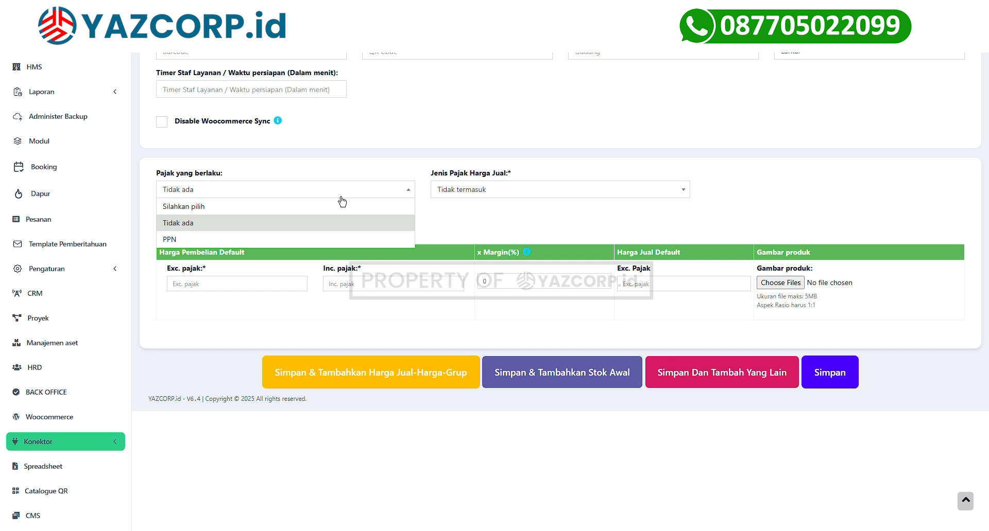
{"action": "left_click", "coordinate": [340, 223]}
{"action": "left_click", "coordinate": [268, 228]}
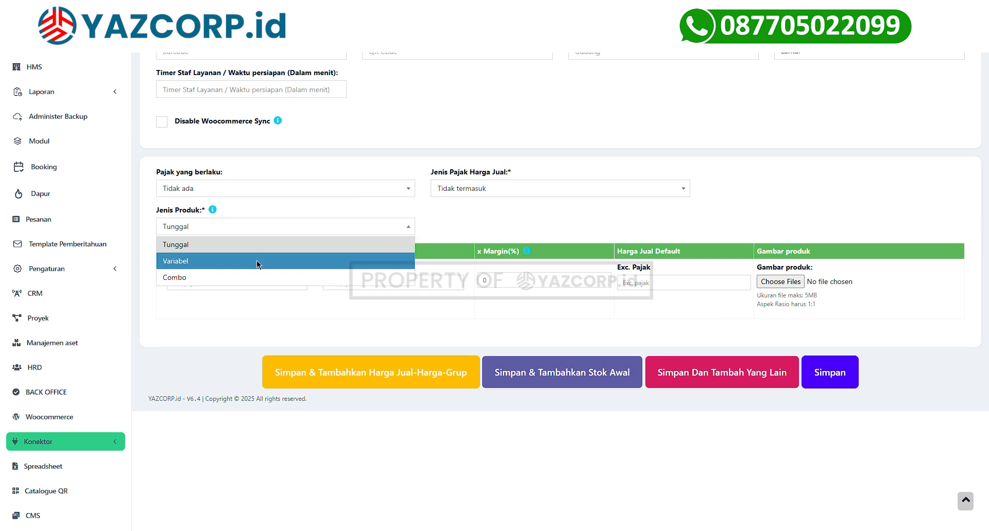
{"action": "left_click", "coordinate": [258, 262]}
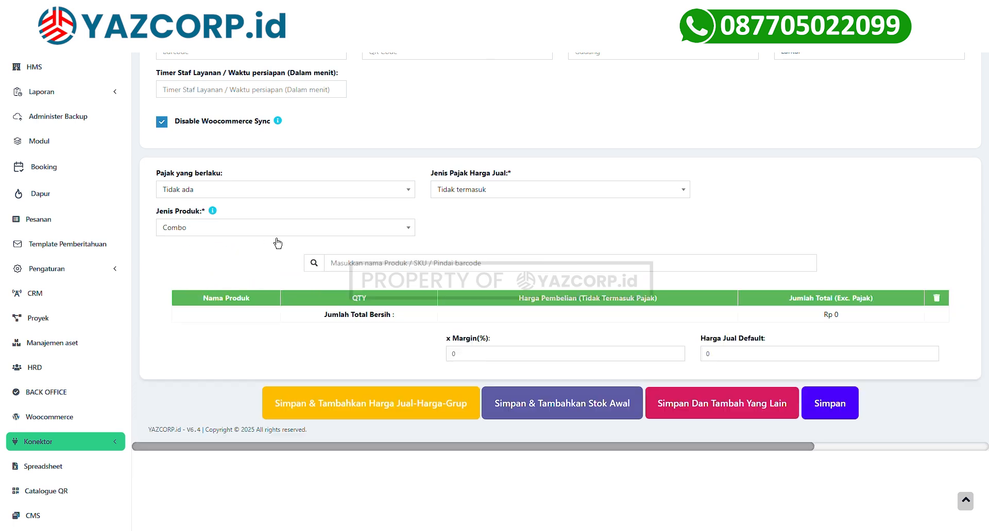
{"action": "left_click", "coordinate": [270, 230]}
{"action": "left_click", "coordinate": [243, 250]}
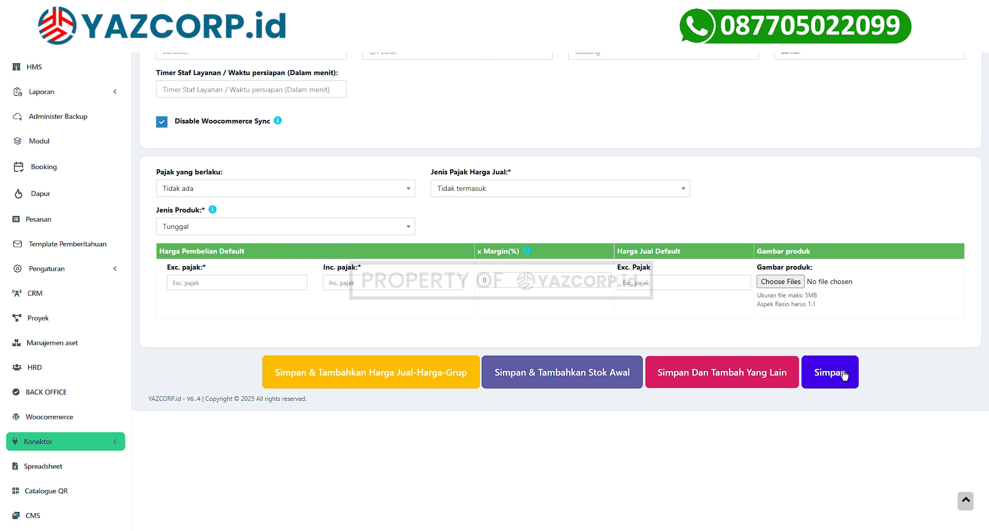
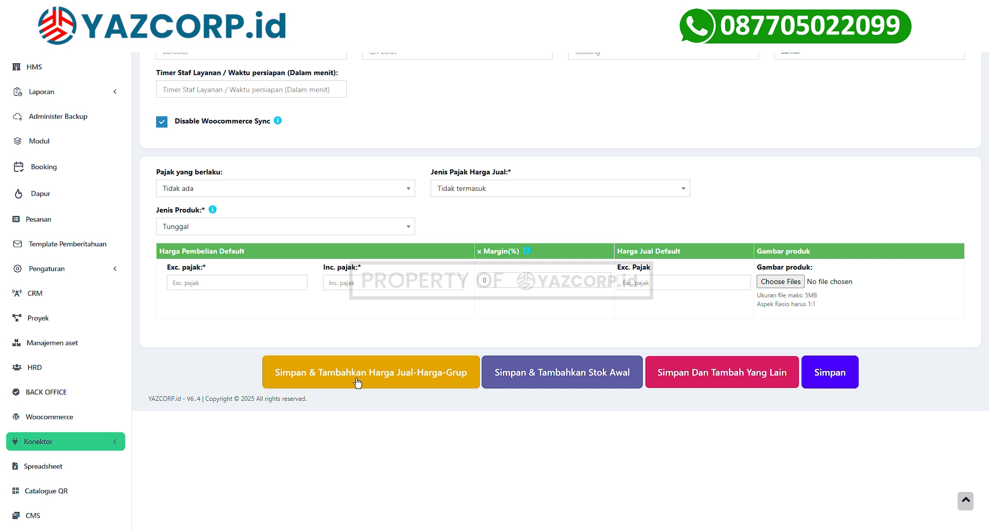
Give Sampo a 10000 purchase price and 70% margin (Rp 17,000), save, and begin group prices.
{"action": "scroll", "coordinate": [192, 349], "scroll_direction": "up", "scroll_amount": 2}
{"action": "scroll", "coordinate": [277, 287], "scroll_direction": "down", "scroll_amount": 2}
{"action": "left_click", "coordinate": [278, 284]}
{"action": "type", "text": "10000"}
{"action": "left_click", "coordinate": [509, 285]}
{"action": "key", "text": "BackSpace"}
{"action": "type", "text": "70"}
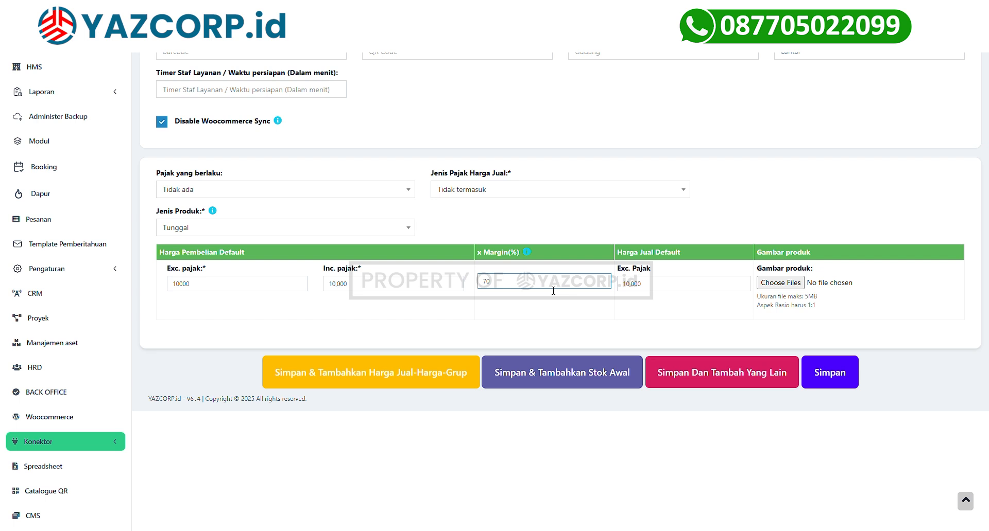
{"action": "left_click", "coordinate": [531, 317]}
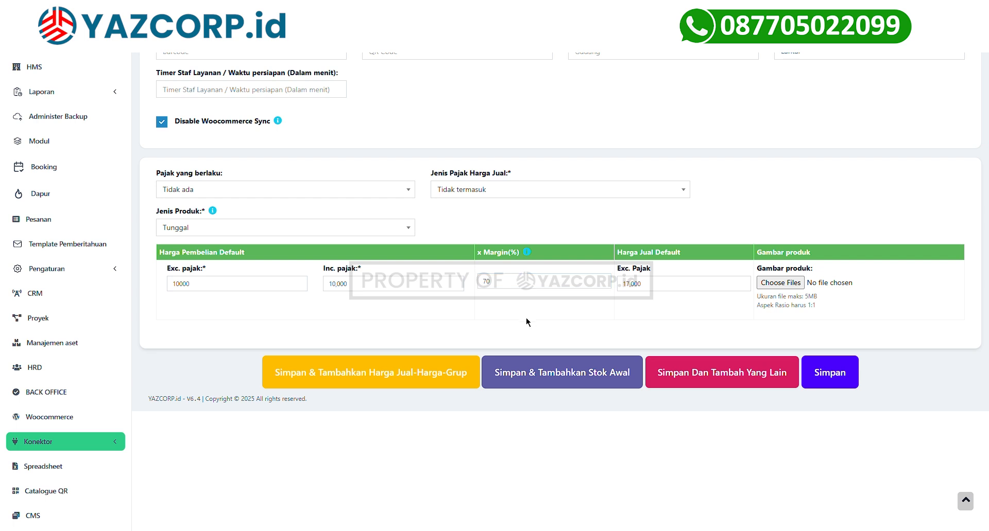
{"action": "left_click", "coordinate": [419, 379]}
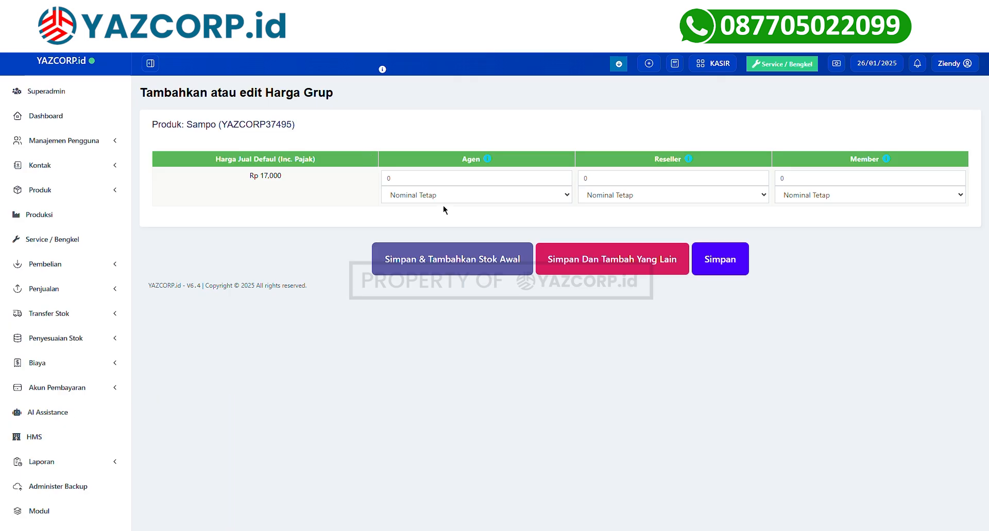
{"action": "left_click", "coordinate": [452, 196]}
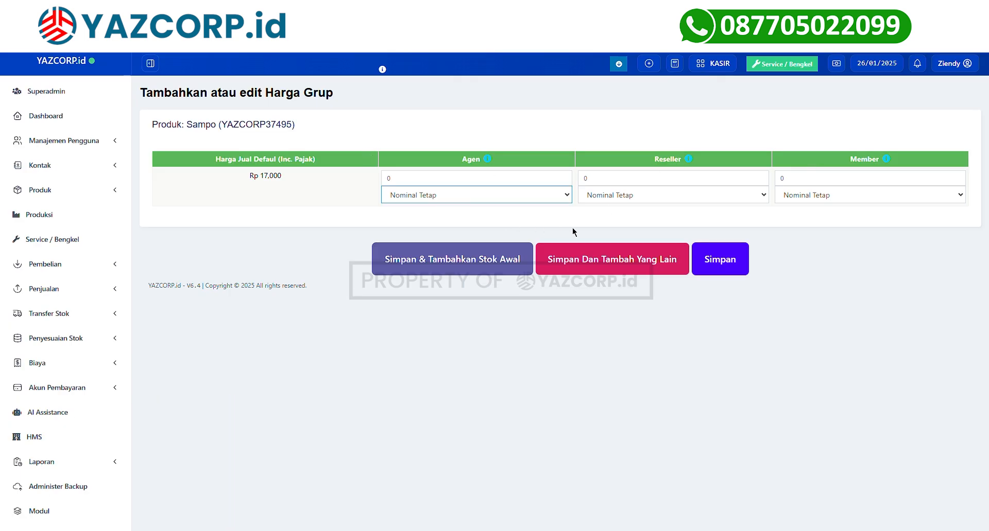
Make Agen a Persentase price, enter 8000 for Agen, Reseller and Member, and save.
{"action": "key", "text": "Down"}
{"action": "key", "text": "shift+Tab"}
{"action": "type", "text": "8000"}
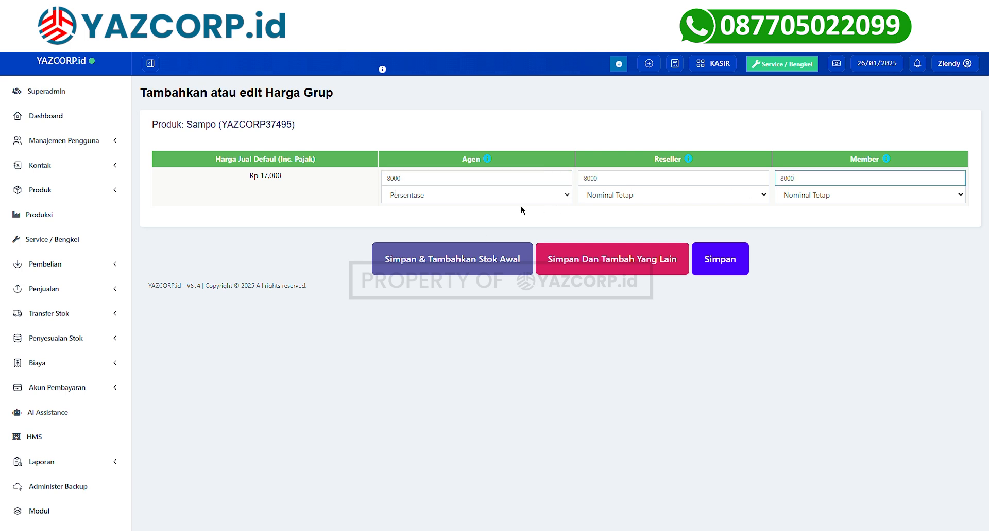
{"action": "left_click", "coordinate": [521, 206]}
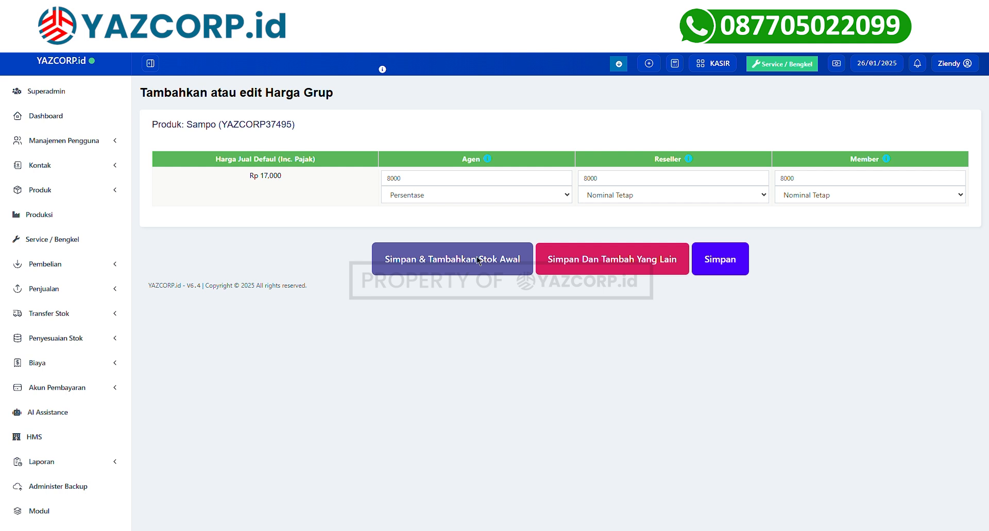
{"action": "left_click", "coordinate": [721, 260]}
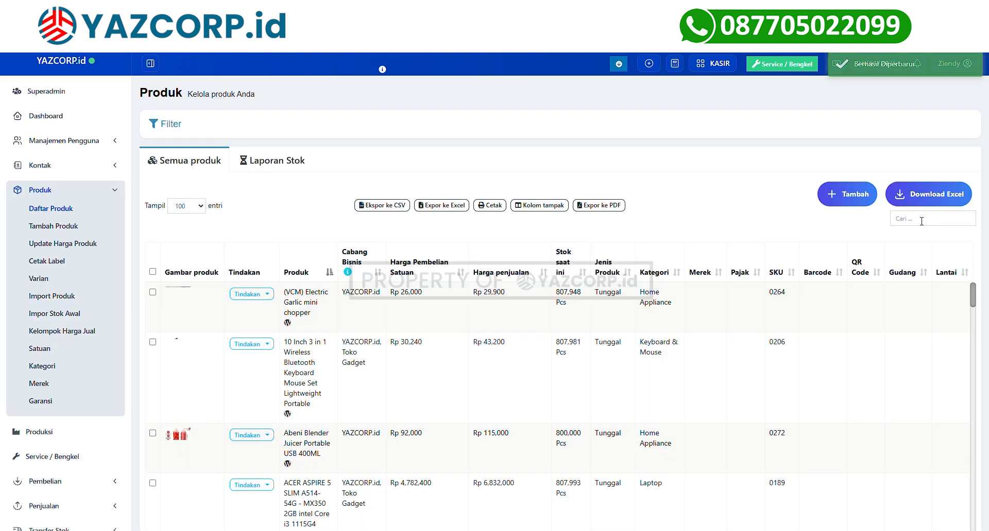
From the first product's actions, open 'Tambah & edit stok awal' for the (VCM) Electric Garlic mini chopper.
{"action": "left_click", "coordinate": [940, 227]}
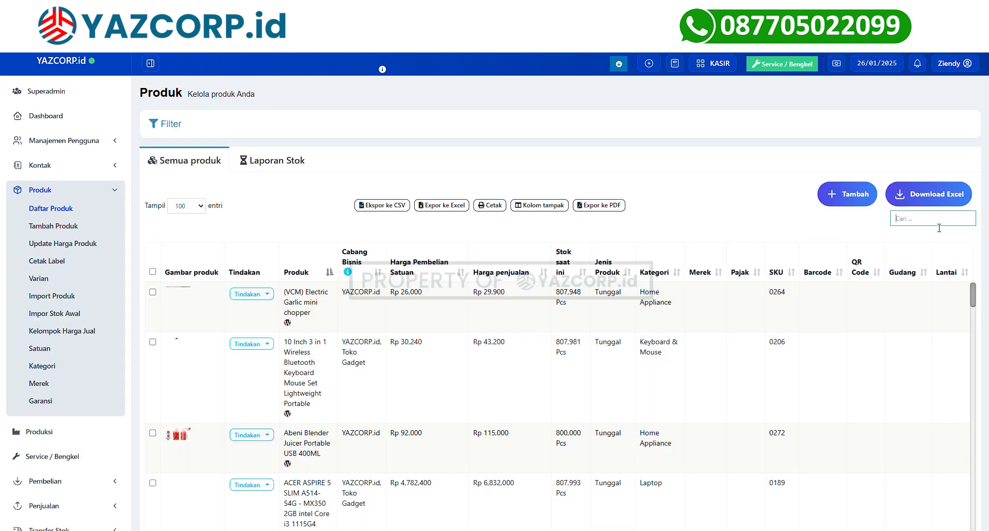
{"action": "left_click", "coordinate": [868, 233]}
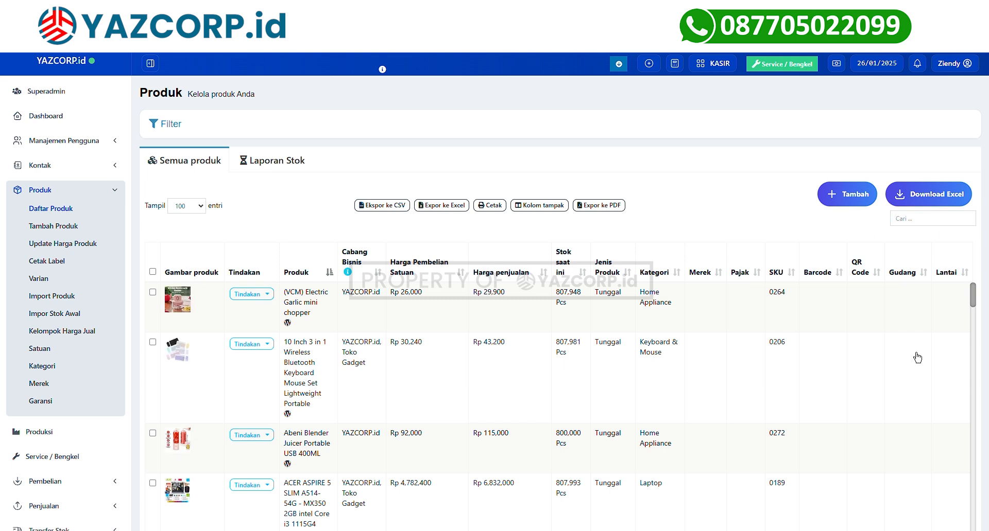
{"action": "left_click", "coordinate": [251, 300]}
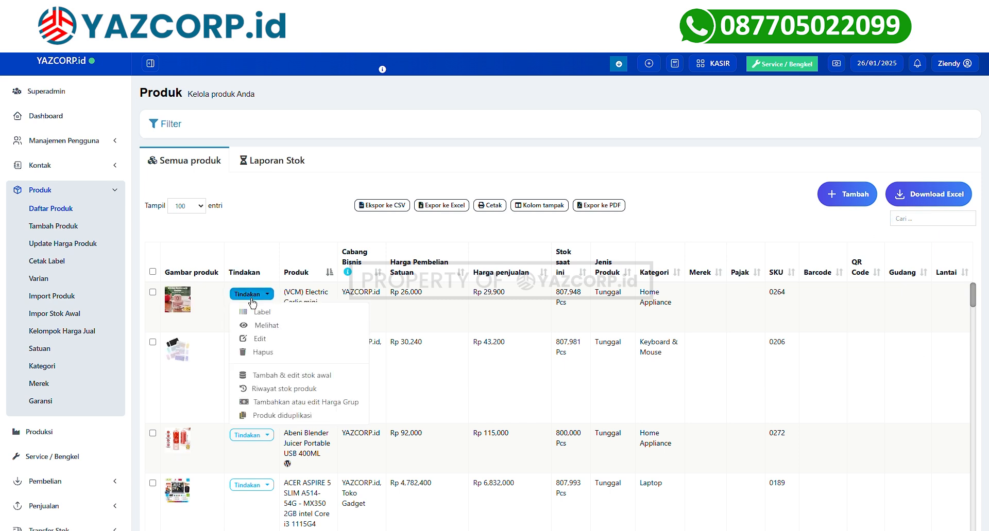
{"action": "left_click", "coordinate": [300, 376]}
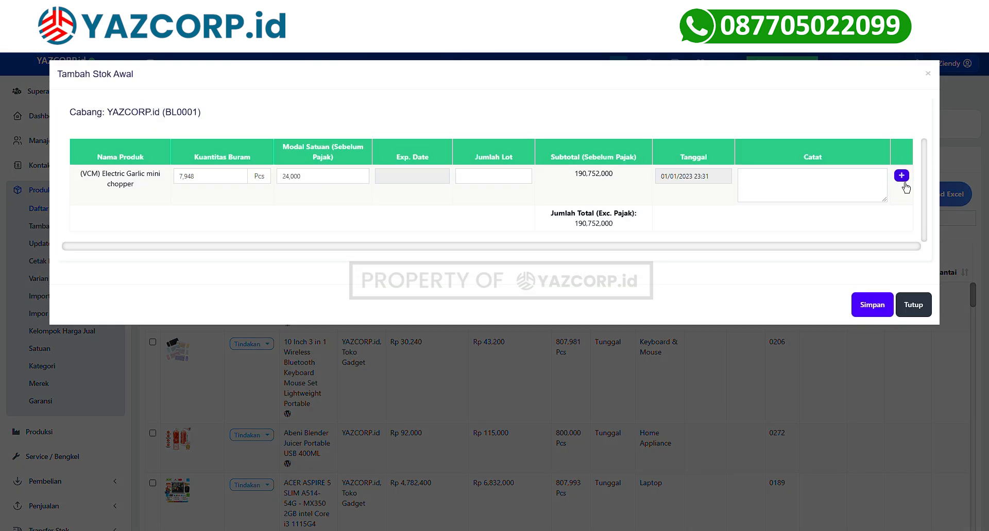
Add a 23 Pcs opening-stock row dated 26/01/2025 10:43 for the garlic chopper and save.
{"action": "left_click", "coordinate": [901, 175]}
{"action": "left_click", "coordinate": [185, 219]}
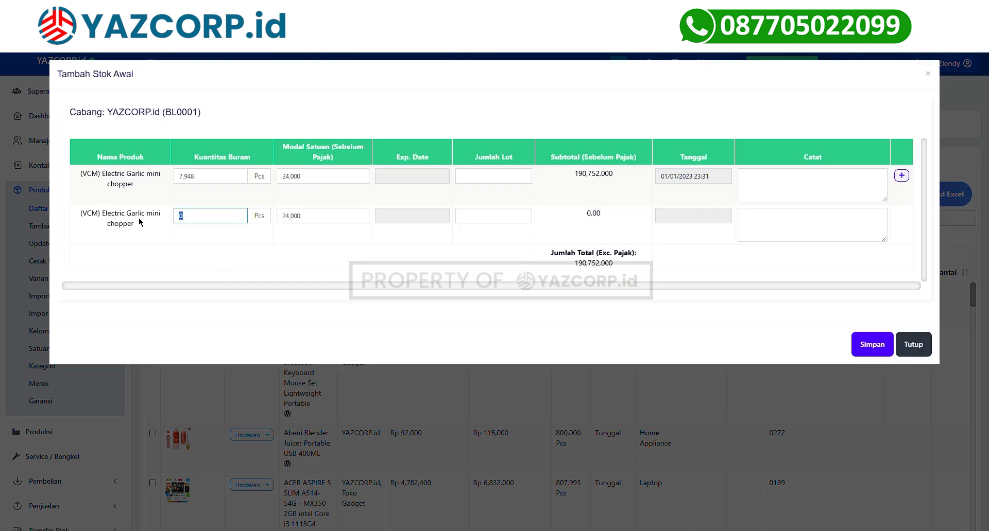
{"action": "type", "text": "23"}
{"action": "left_click", "coordinate": [390, 236]}
{"action": "left_click", "coordinate": [794, 229]}
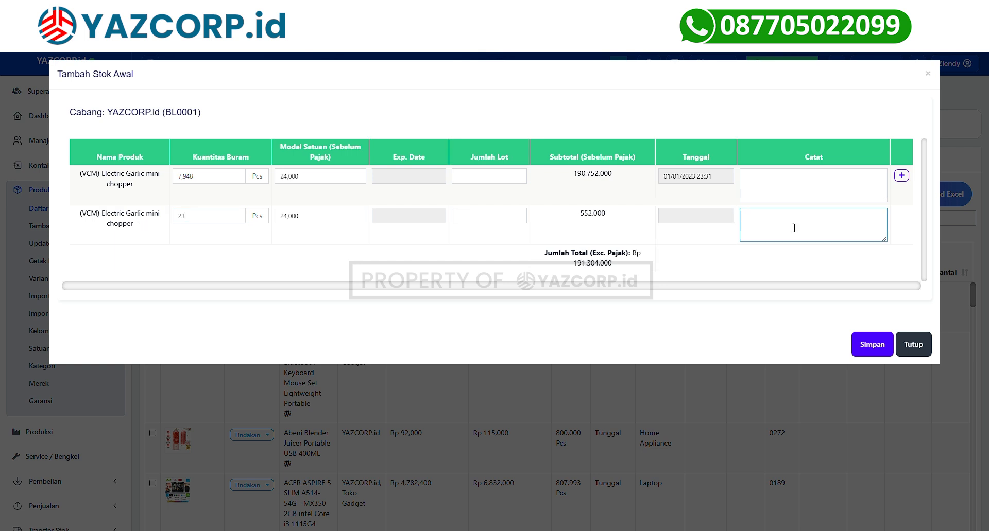
{"action": "left_click", "coordinate": [680, 219]}
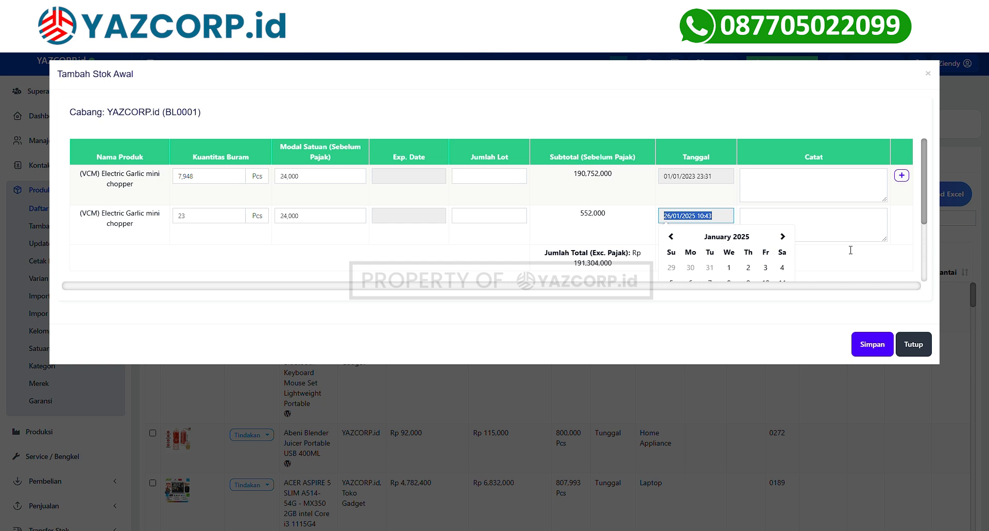
{"action": "left_click", "coordinate": [865, 263]}
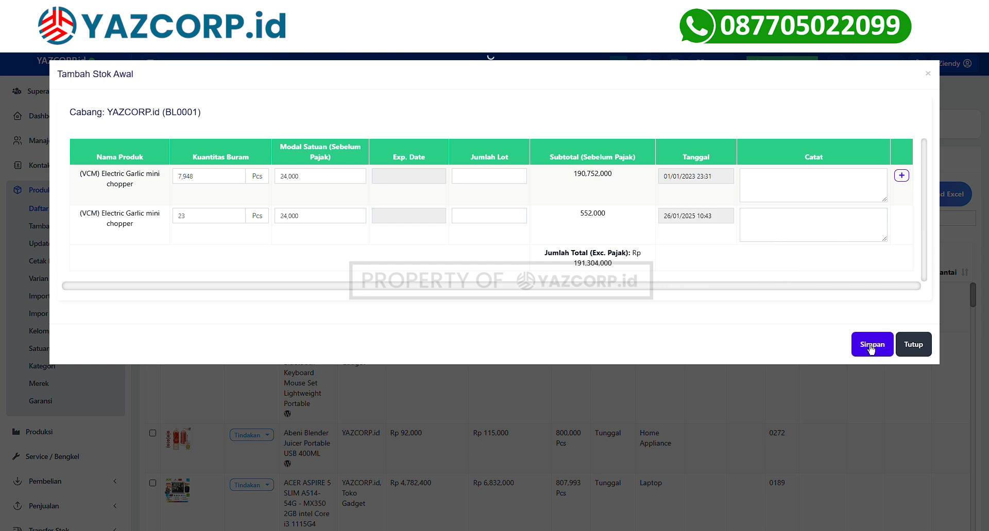
{"action": "left_click", "coordinate": [871, 344]}
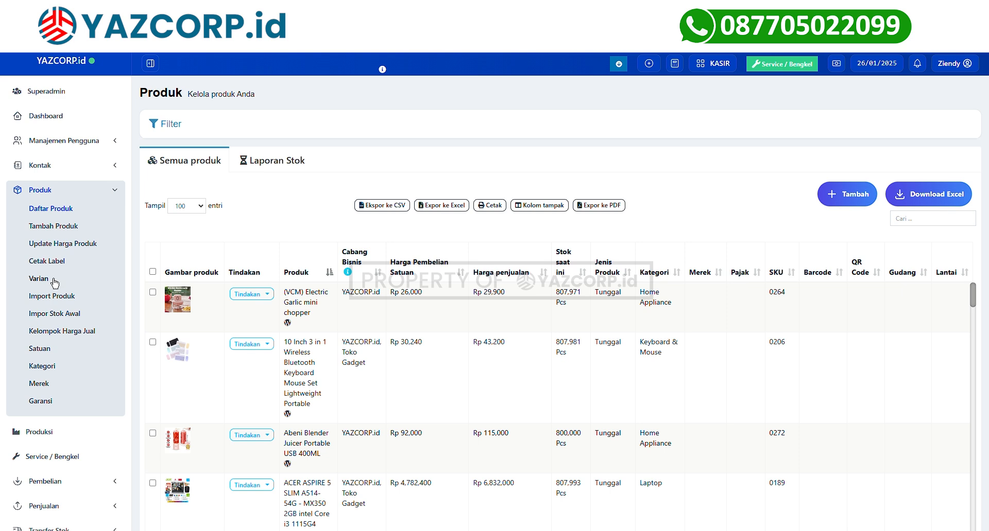
Open the Import Produk page under Produk and scroll through its Petunjuk table.
{"action": "scroll", "coordinate": [54, 282], "scroll_direction": "down", "scroll_amount": 3}
{"action": "left_click", "coordinate": [77, 337]}
{"action": "left_click", "coordinate": [58, 298]}
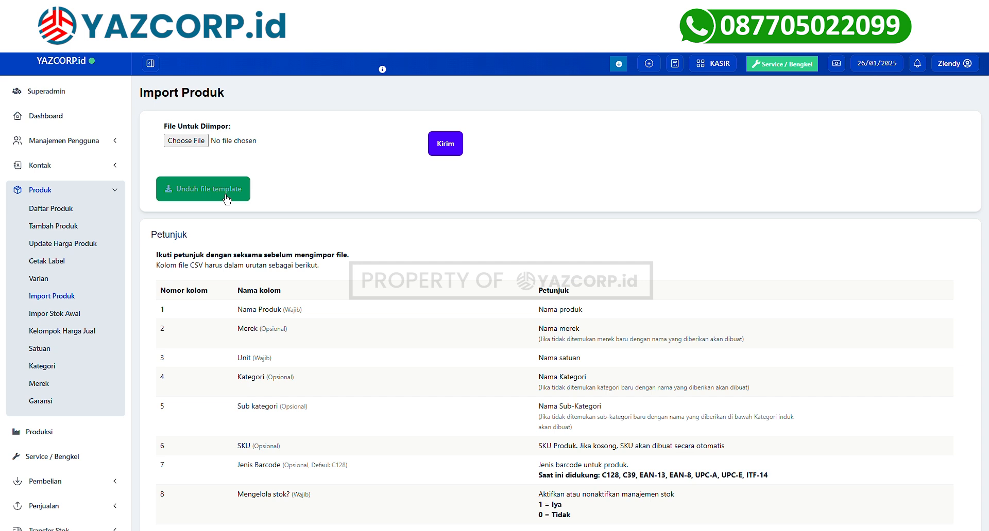
{"action": "scroll", "coordinate": [275, 338], "scroll_direction": "down", "scroll_amount": 2}
{"action": "scroll", "coordinate": [275, 339], "scroll_direction": "down", "scroll_amount": 1}
{"action": "scroll", "coordinate": [199, 116], "scroll_direction": "down", "scroll_amount": 2}
{"action": "scroll", "coordinate": [199, 117], "scroll_direction": "up", "scroll_amount": 2}
{"action": "scroll", "coordinate": [199, 117], "scroll_direction": "down", "scroll_amount": 2}
{"action": "scroll", "coordinate": [293, 114], "scroll_direction": "up", "scroll_amount": 3}
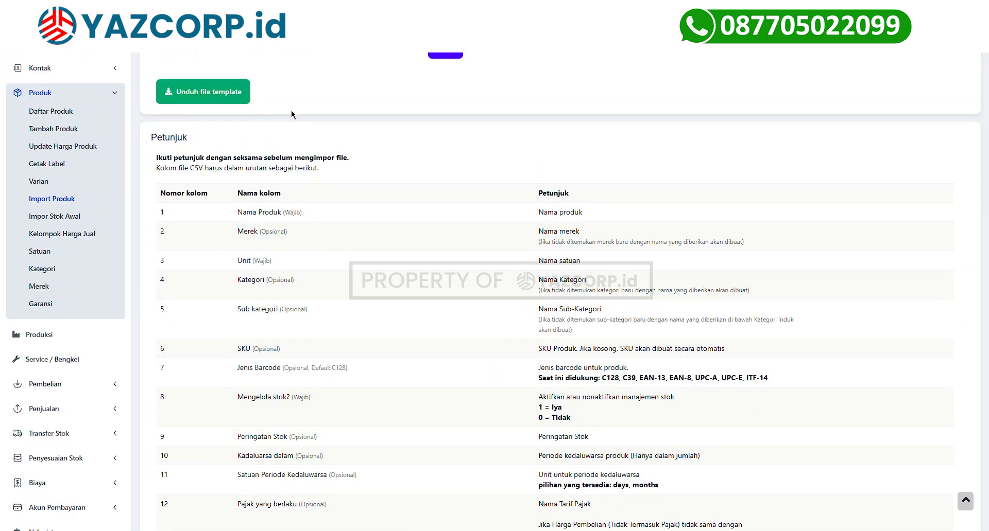
Highlight the Nama Produk required label, the stock-management 1 = Iya option and the variant separator.
{"action": "left_click_drag", "start_coordinate": [282, 213], "coordinate": [309, 221]}
{"action": "left_click", "coordinate": [485, 393]}
{"action": "scroll", "coordinate": [485, 392], "scroll_direction": "down", "scroll_amount": 2}
{"action": "left_click_drag", "start_coordinate": [539, 309], "coordinate": [568, 317]}
{"action": "left_click", "coordinate": [467, 314]}
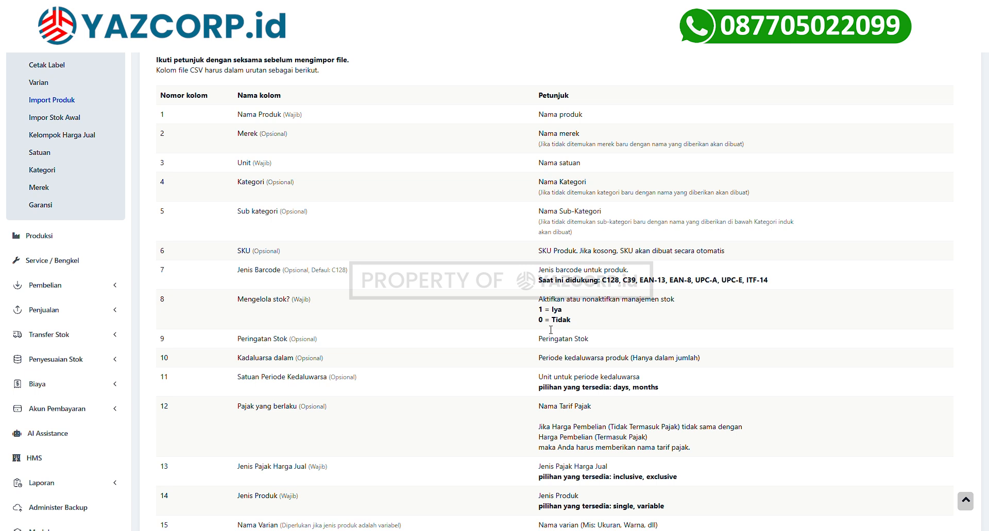
{"action": "scroll", "coordinate": [574, 326], "scroll_direction": "down", "scroll_amount": 5}
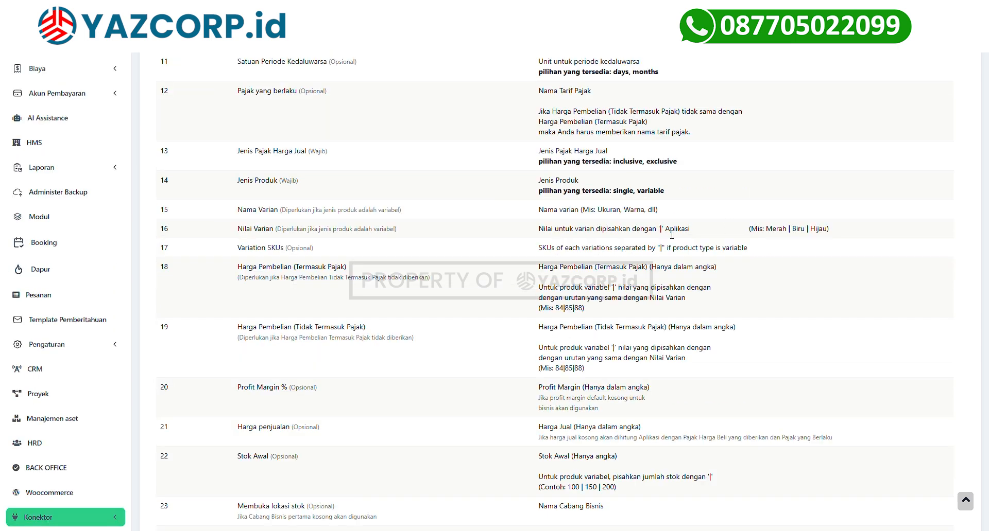
{"action": "left_click_drag", "start_coordinate": [666, 239], "coordinate": [670, 238]}
{"action": "scroll", "coordinate": [409, 317], "scroll_direction": "up", "scroll_amount": 10}
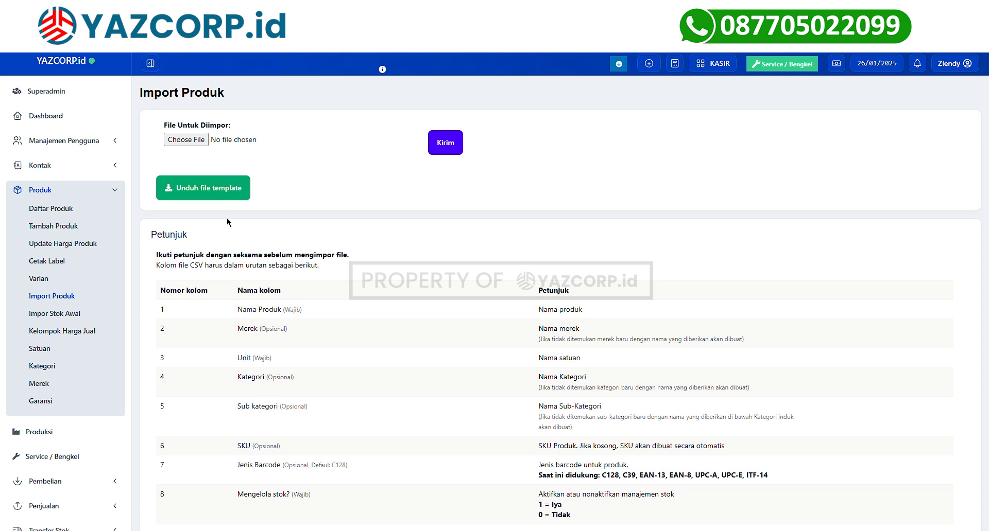
Open Impor Stok Awal and highlight its Petunjuk heading and required SKU column.
{"action": "left_click", "coordinate": [61, 316]}
{"action": "scroll", "coordinate": [272, 168], "scroll_direction": "down", "scroll_amount": 1}
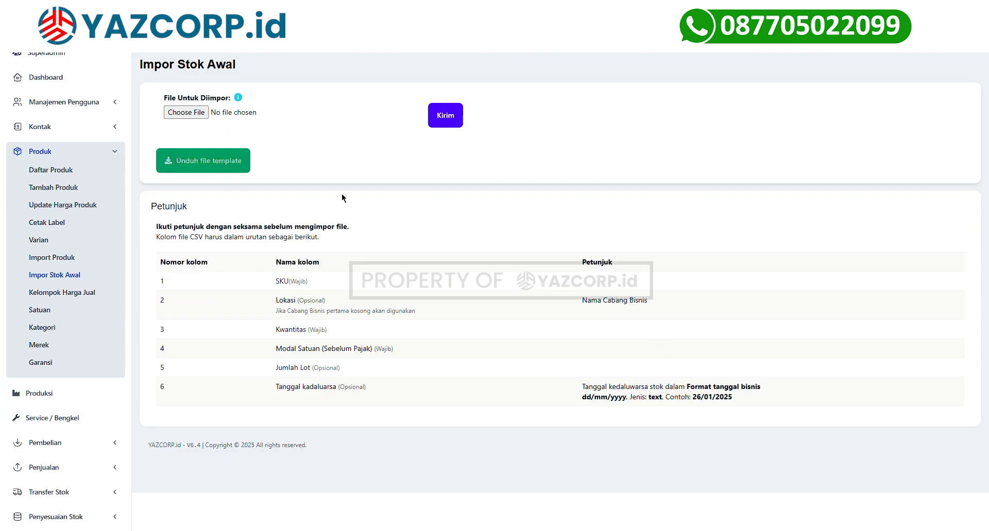
{"action": "left_click_drag", "start_coordinate": [268, 283], "coordinate": [343, 285]}
{"action": "left_click", "coordinate": [170, 224]}
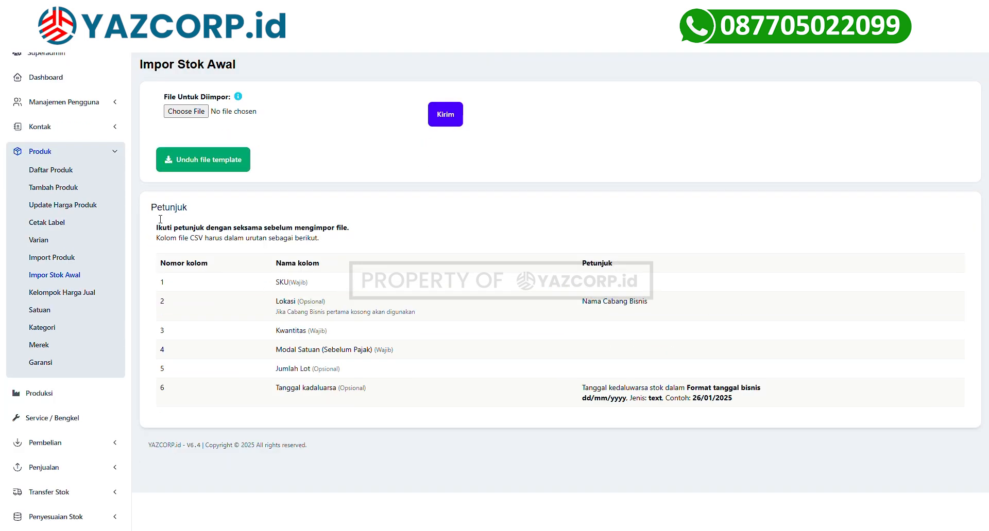
{"action": "left_click_drag", "start_coordinate": [151, 207], "coordinate": [218, 205]}
{"action": "left_click_drag", "start_coordinate": [288, 282], "coordinate": [326, 280]}
{"action": "scroll", "coordinate": [196, 152], "scroll_direction": "up", "scroll_amount": 1}
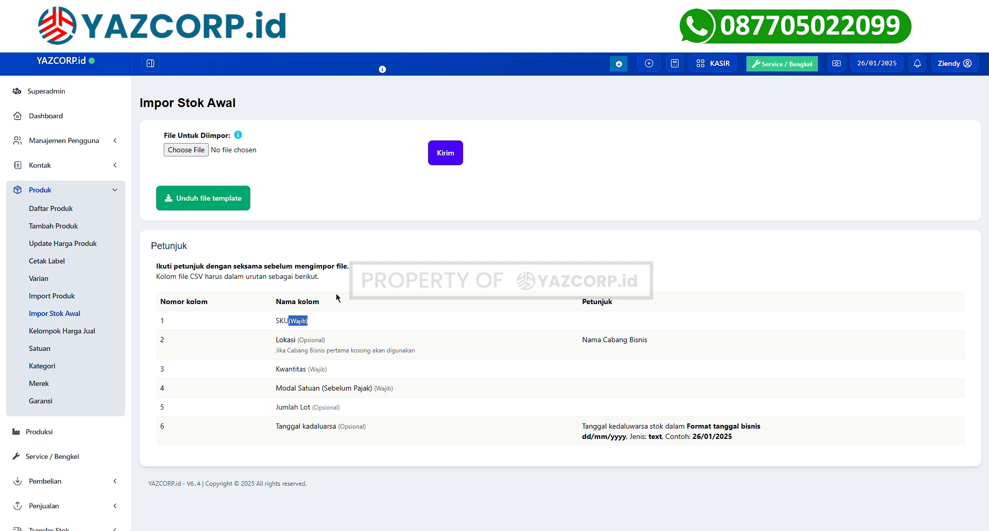
{"action": "scroll", "coordinate": [336, 293], "scroll_direction": "down", "scroll_amount": 3}
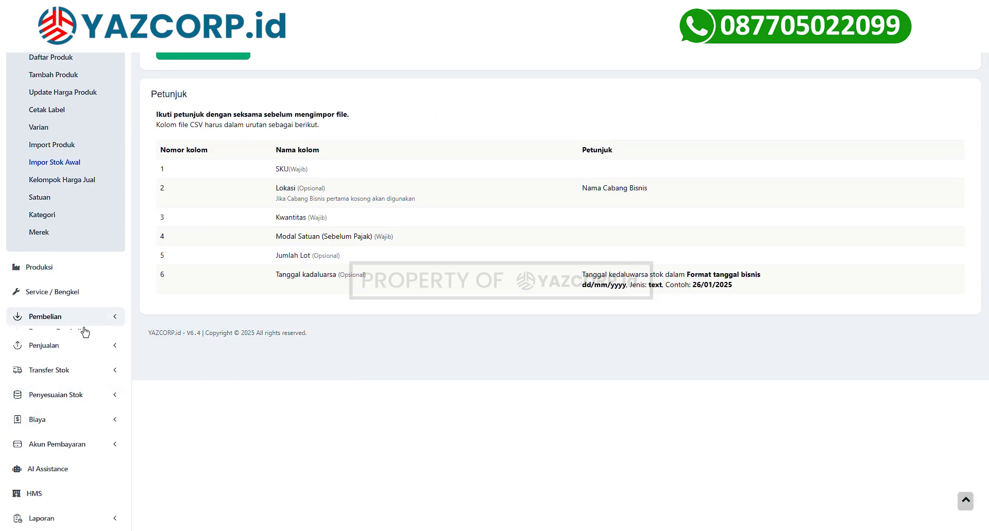
Start a new purchase from Pembelian > Tambah Pembelian and show the Supplier choices.
{"action": "left_click", "coordinate": [85, 330]}
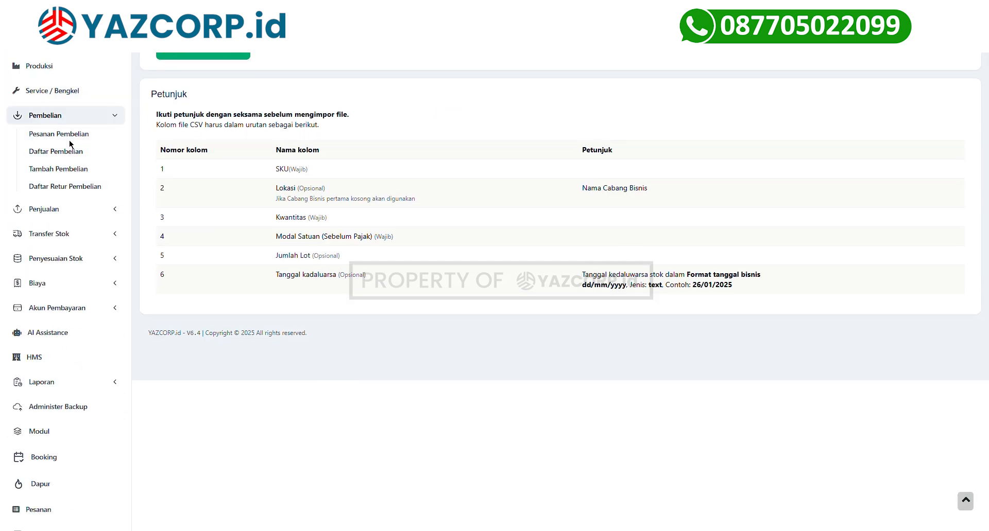
{"action": "left_click", "coordinate": [58, 167]}
{"action": "left_click", "coordinate": [204, 146]}
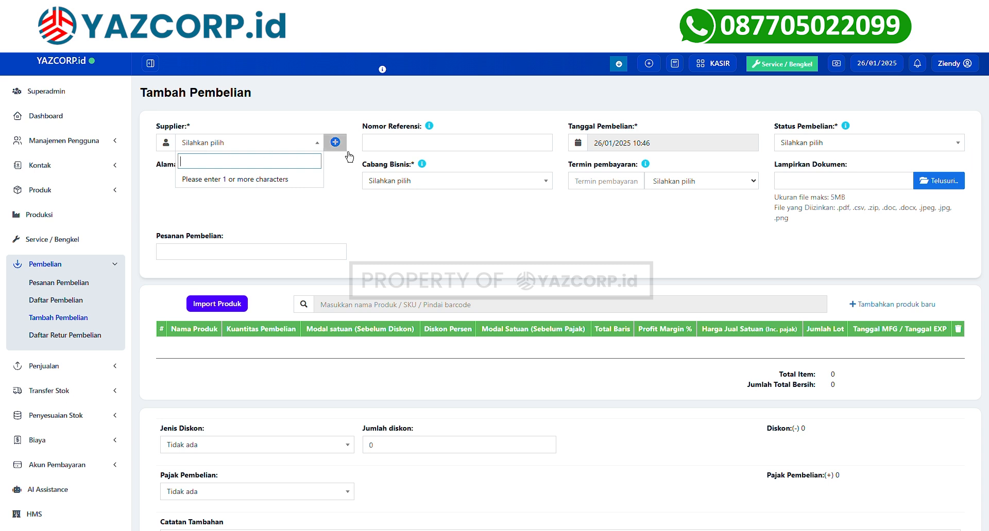
Create a new Bisnis contact named Supplier YAZCORP and enter its mobile number.
{"action": "left_click", "coordinate": [335, 142]}
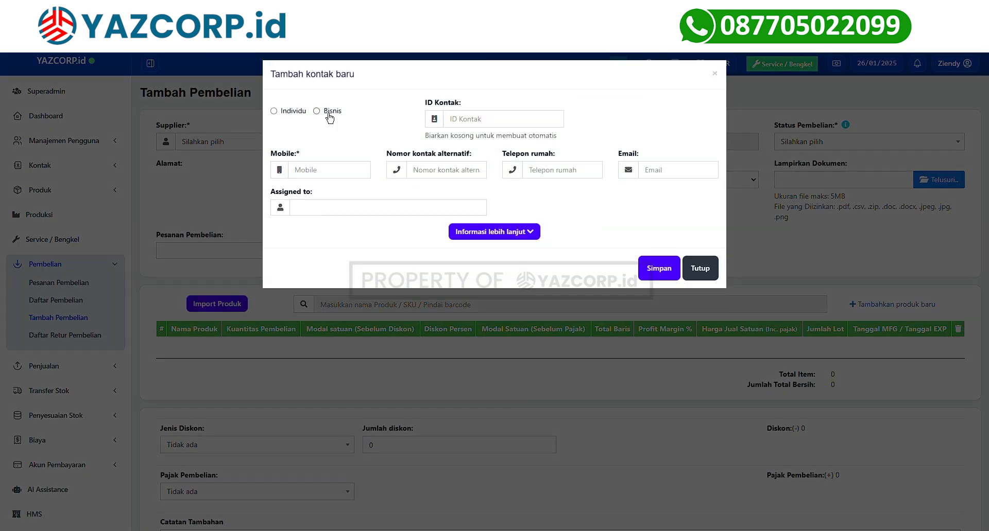
{"action": "left_click", "coordinate": [318, 112]}
{"action": "left_click", "coordinate": [631, 121]}
{"action": "type", "text": "Supplier YAZCORP"}
{"action": "left_click", "coordinate": [327, 173]}
{"action": "type", "text": "082121"}
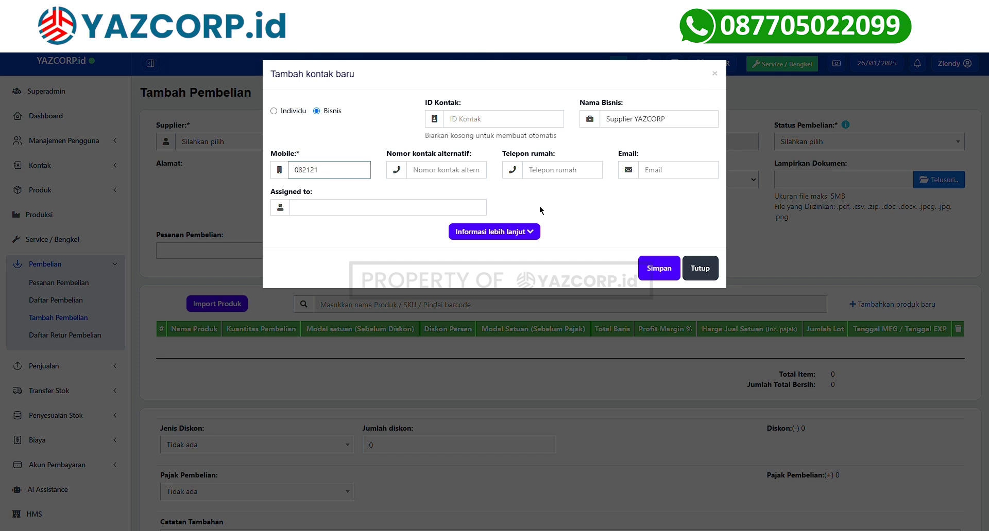
Look over the additional contact details, then save Supplier YAZCORP as the purchase's supplier.
{"action": "left_click", "coordinate": [528, 232]}
{"action": "scroll", "coordinate": [523, 234], "scroll_direction": "down", "scroll_amount": 3}
{"action": "scroll", "coordinate": [531, 236], "scroll_direction": "up", "scroll_amount": 1}
{"action": "scroll", "coordinate": [546, 227], "scroll_direction": "down", "scroll_amount": 1}
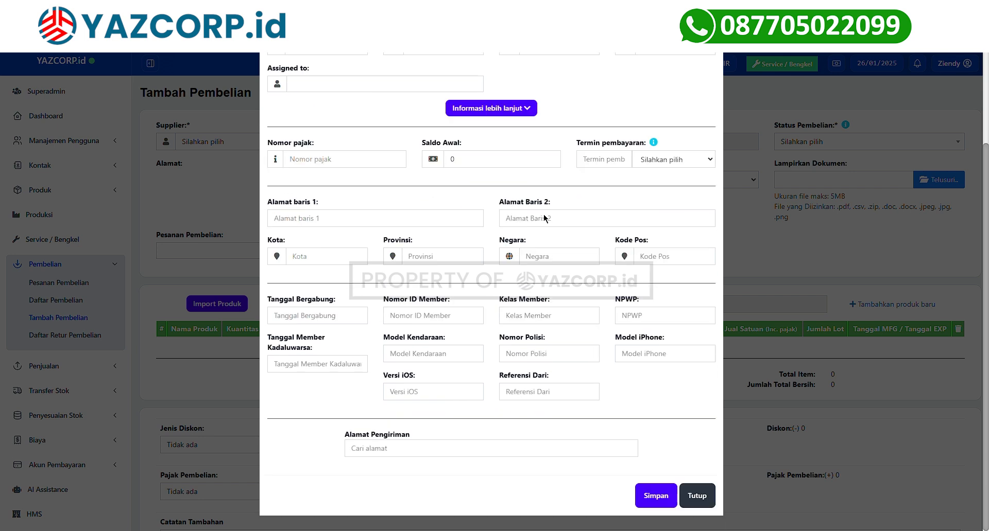
{"action": "left_click", "coordinate": [530, 117]}
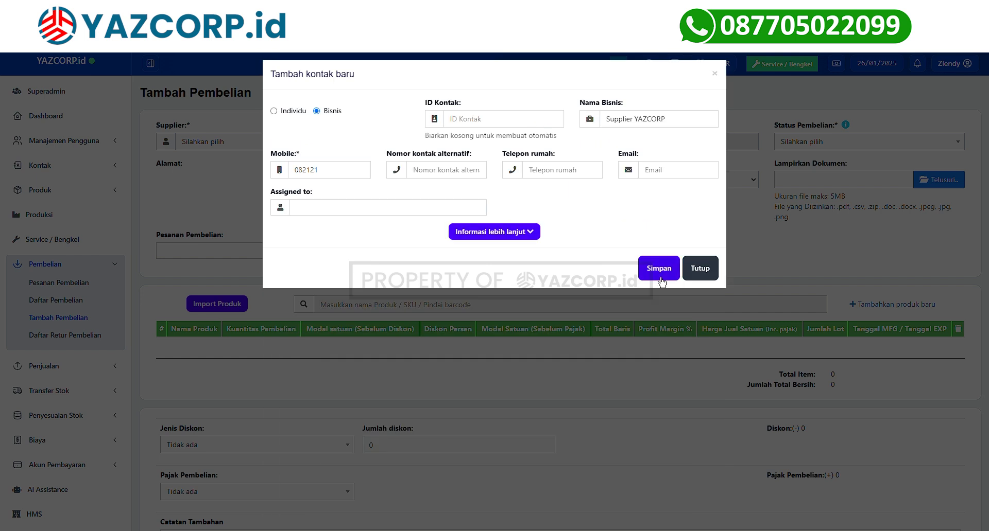
{"action": "left_click", "coordinate": [657, 270]}
{"action": "left_click", "coordinate": [798, 142]}
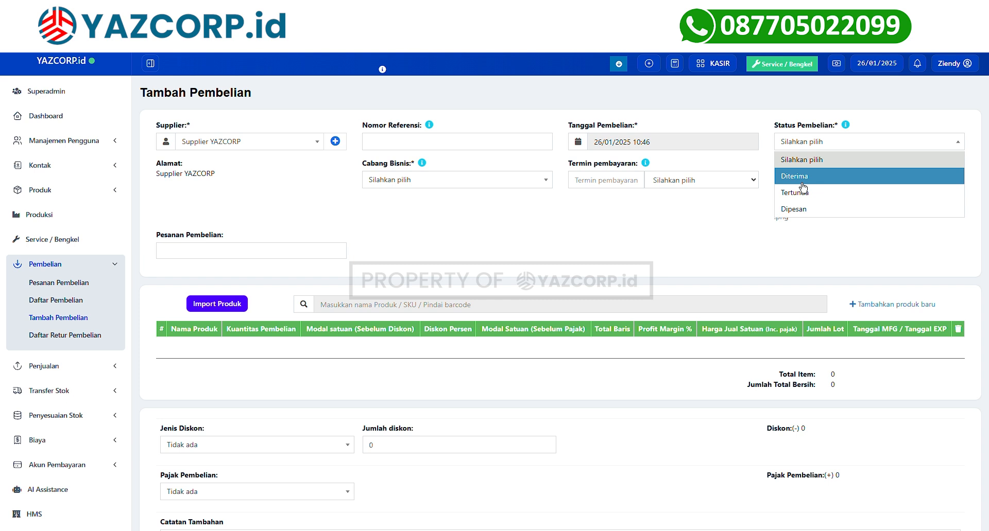
Set the business branch to YAZCORP.id (BL0001) and move to the Pesanan Pembelian field.
{"action": "left_click", "coordinate": [802, 179]}
{"action": "left_click", "coordinate": [457, 179]}
{"action": "left_click", "coordinate": [427, 231]}
{"action": "scroll", "coordinate": [182, 134], "scroll_direction": "down", "scroll_amount": 2}
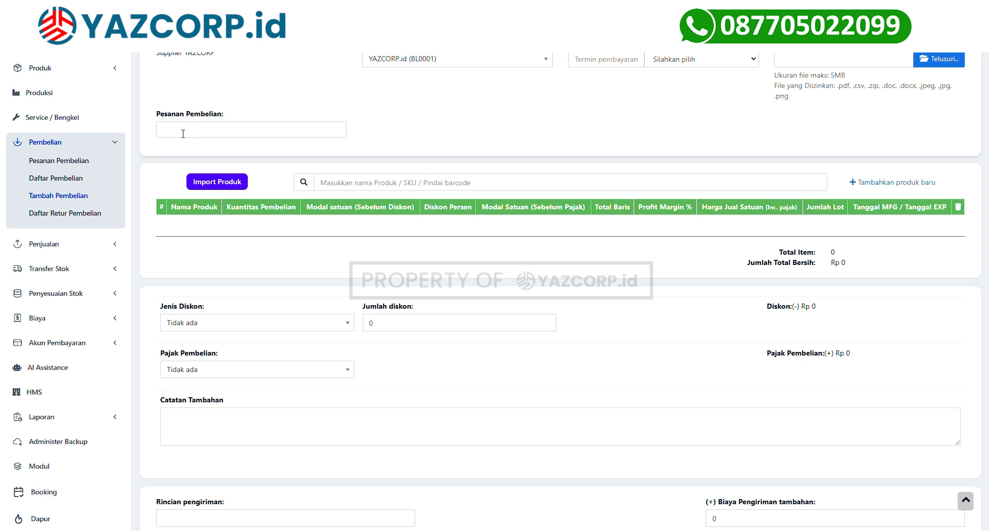
{"action": "left_click", "coordinate": [183, 134]}
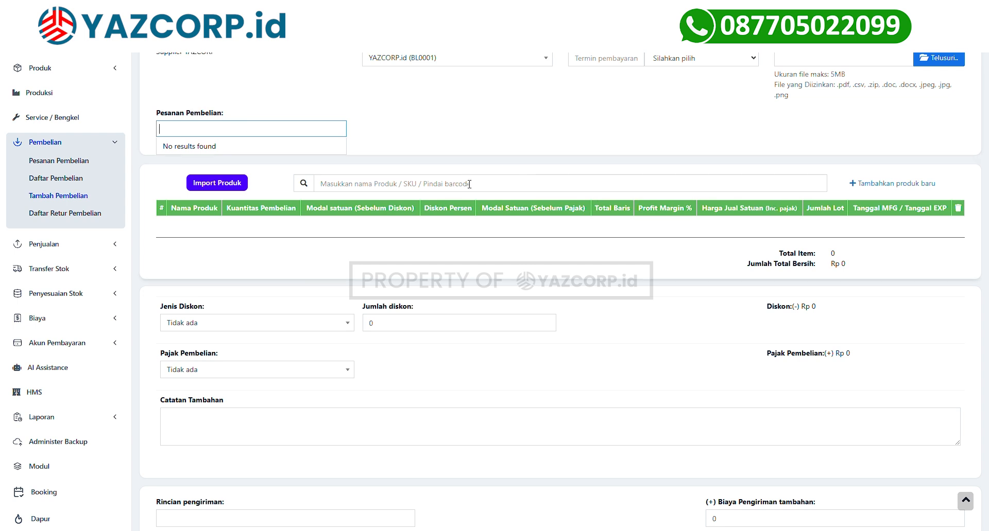
{"action": "left_click", "coordinate": [431, 187]}
{"action": "scroll", "coordinate": [431, 187], "scroll_direction": "up", "scroll_amount": 2}
{"action": "left_click", "coordinate": [231, 273]}
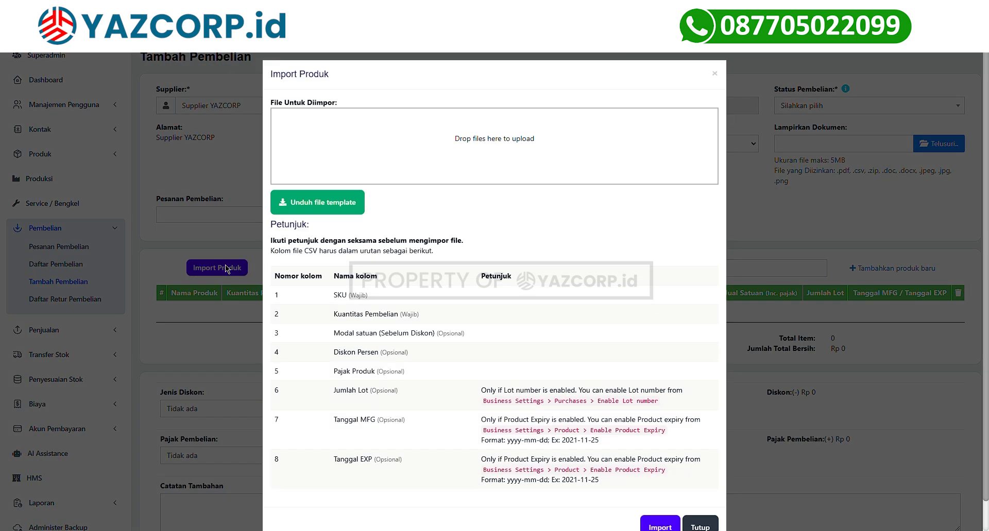
{"action": "scroll", "coordinate": [407, 254], "scroll_direction": "down", "scroll_amount": 1}
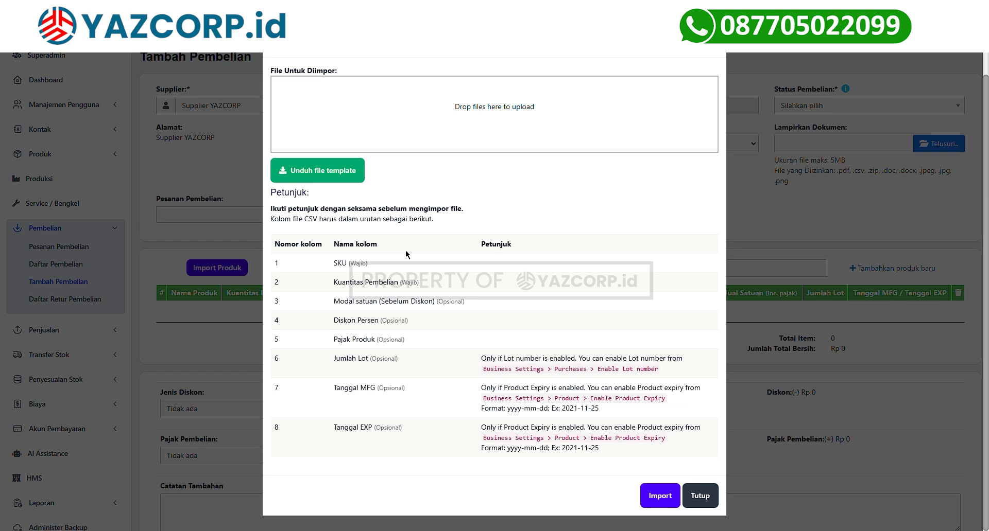
{"action": "scroll", "coordinate": [407, 254], "scroll_direction": "up", "scroll_amount": 1}
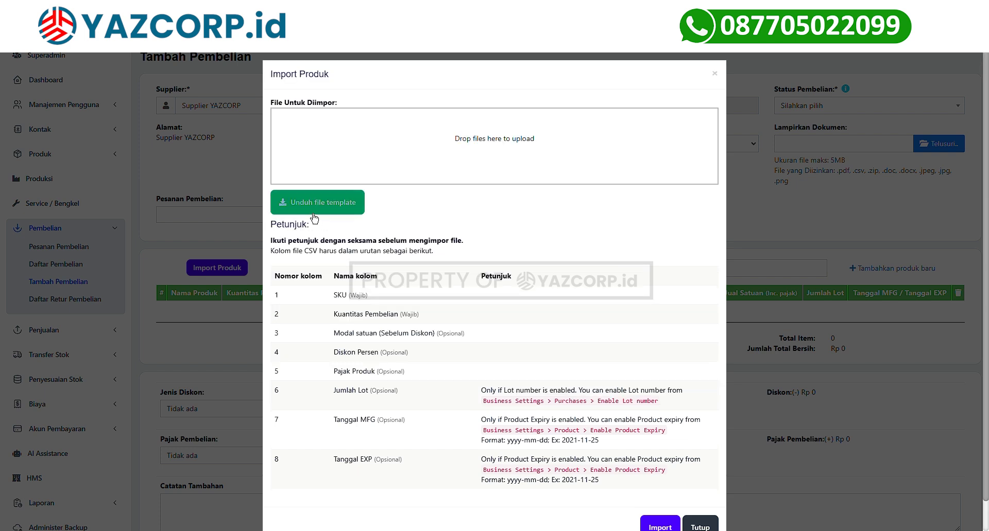
{"action": "scroll", "coordinate": [384, 318], "scroll_direction": "down", "scroll_amount": 1}
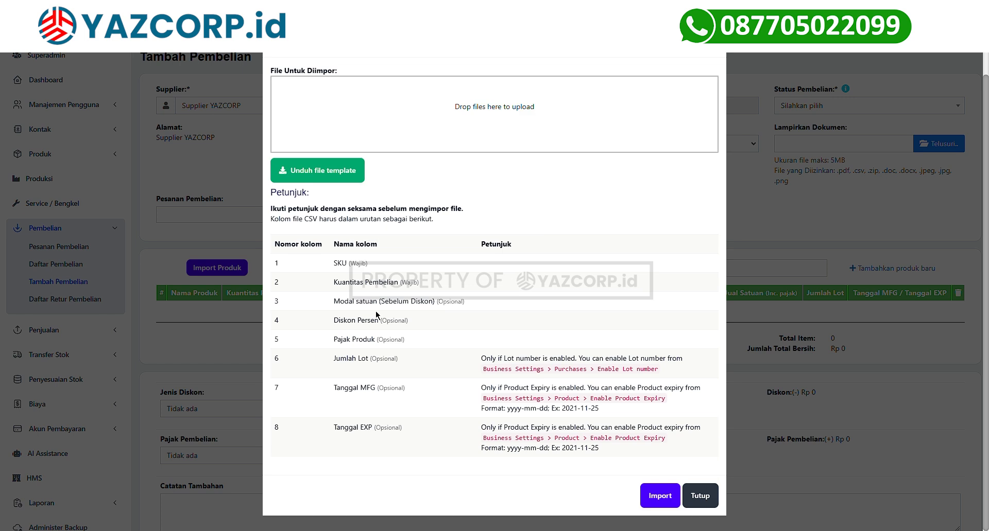
{"action": "left_click_drag", "start_coordinate": [345, 272], "coordinate": [402, 428]}
{"action": "scroll", "coordinate": [453, 154], "scroll_direction": "up", "scroll_amount": 1}
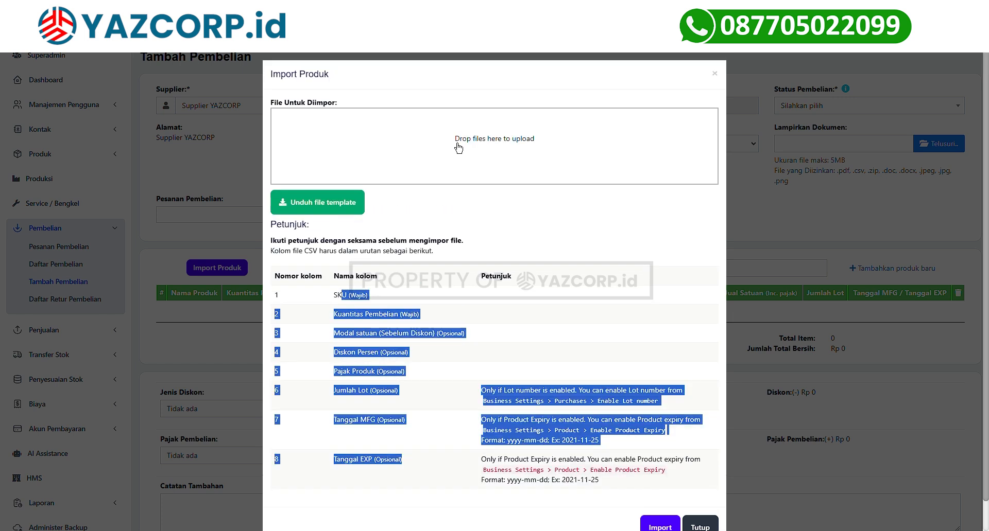
{"action": "scroll", "coordinate": [458, 149], "scroll_direction": "down", "scroll_amount": 1}
{"action": "left_click", "coordinate": [710, 505]}
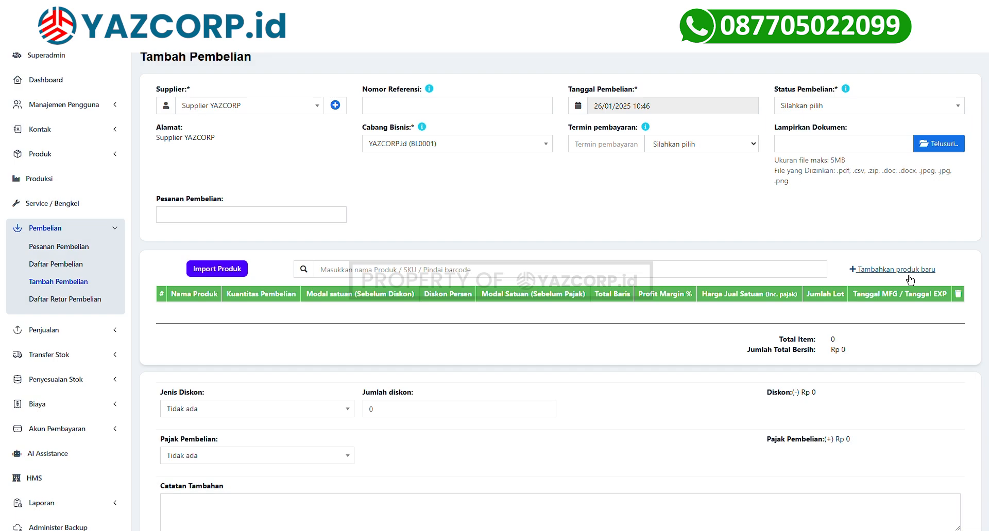
{"action": "left_click", "coordinate": [527, 276]}
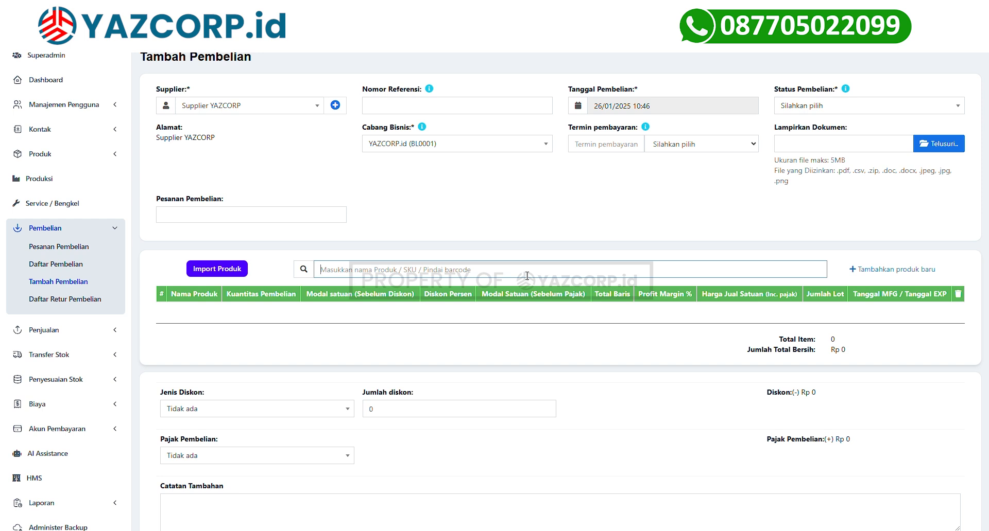
Inspect the payment section: the 0 Tunai payment, the Rp 0 total and the Rp 0 due.
{"action": "scroll", "coordinate": [527, 276], "scroll_direction": "down", "scroll_amount": 8}
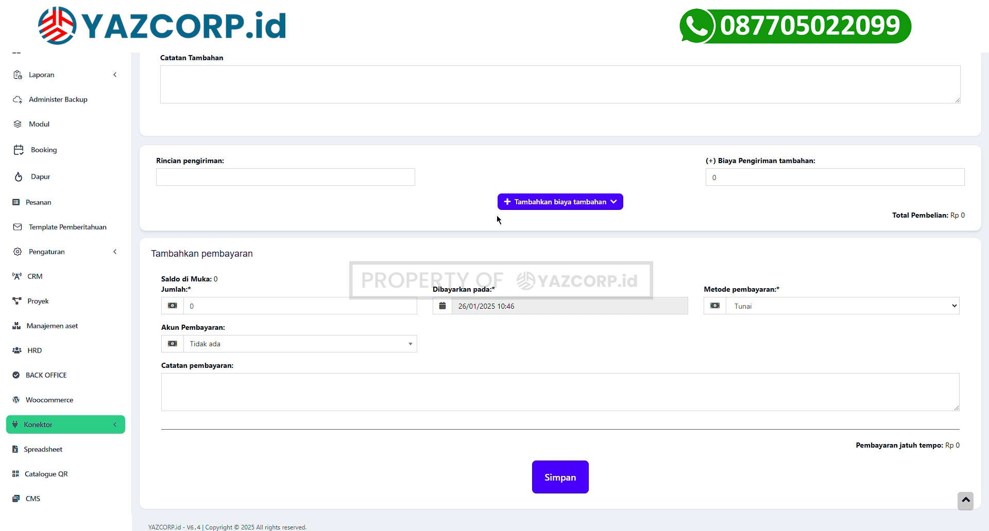
{"action": "scroll", "coordinate": [710, 313], "scroll_direction": "up", "scroll_amount": 2}
{"action": "scroll", "coordinate": [778, 293], "scroll_direction": "down", "scroll_amount": 2}
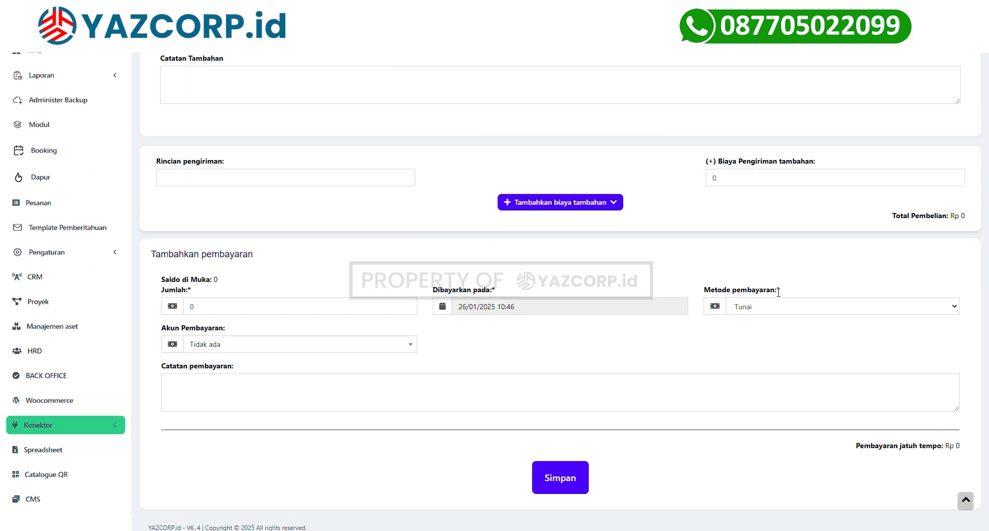
{"action": "scroll", "coordinate": [317, 282], "scroll_direction": "down", "scroll_amount": 1}
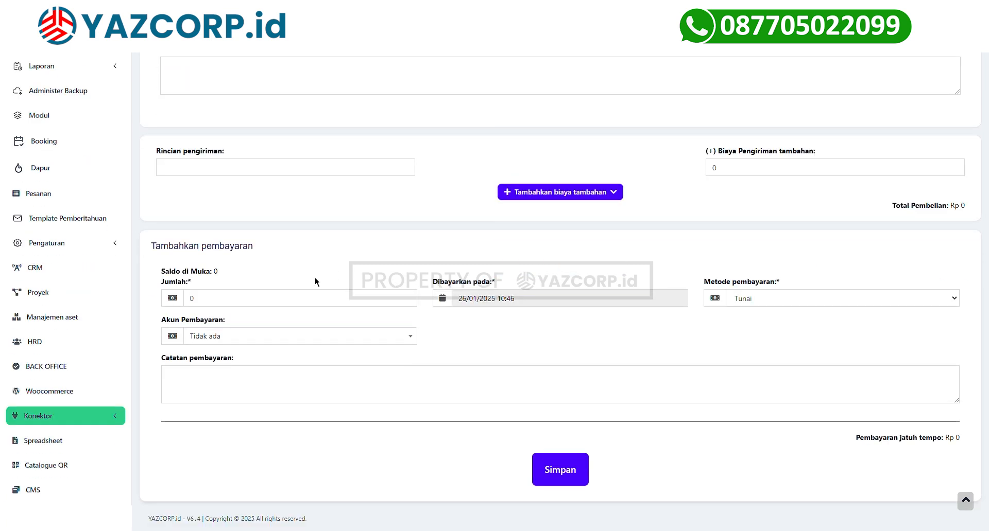
{"action": "left_click_drag", "start_coordinate": [151, 246], "coordinate": [295, 247]}
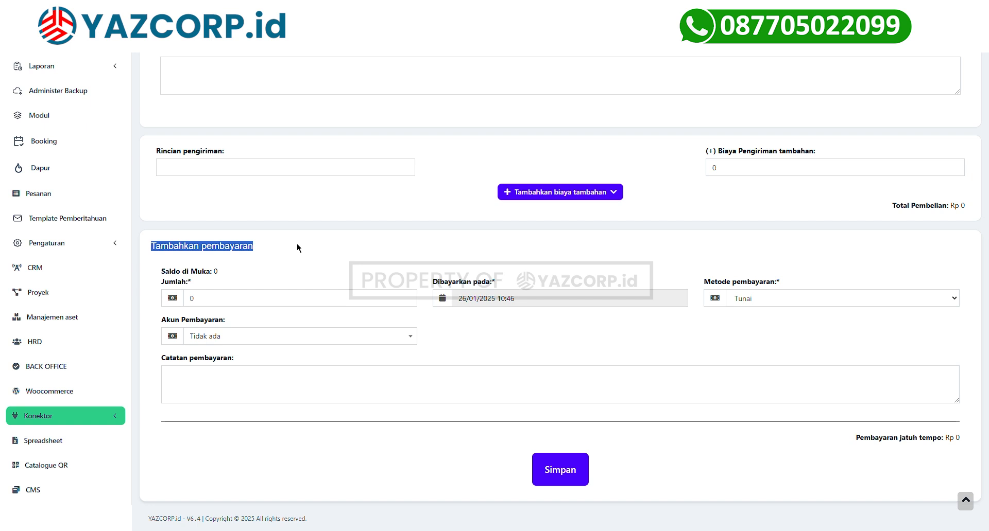
{"action": "left_click", "coordinate": [270, 306]}
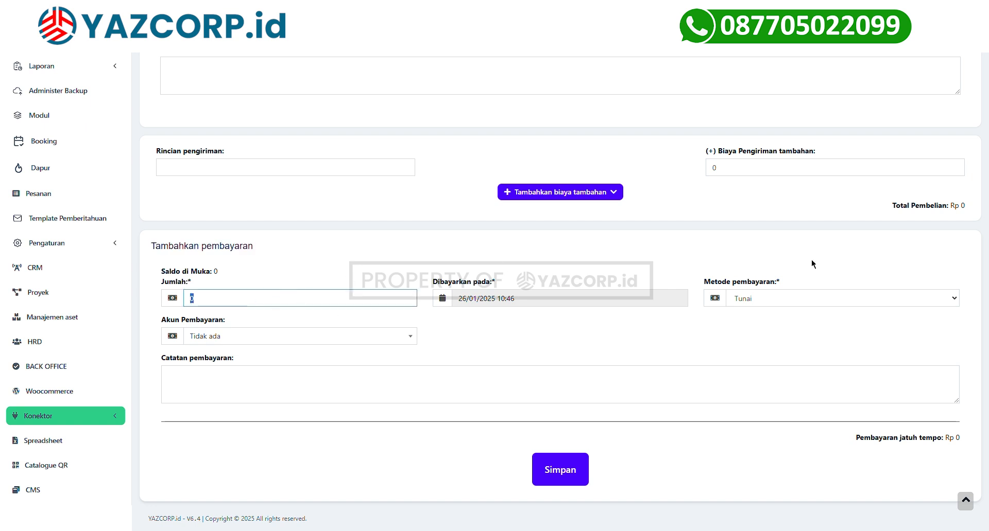
{"action": "left_click_drag", "start_coordinate": [954, 206], "coordinate": [892, 217]}
{"action": "left_click_drag", "start_coordinate": [954, 445], "coordinate": [966, 443]}
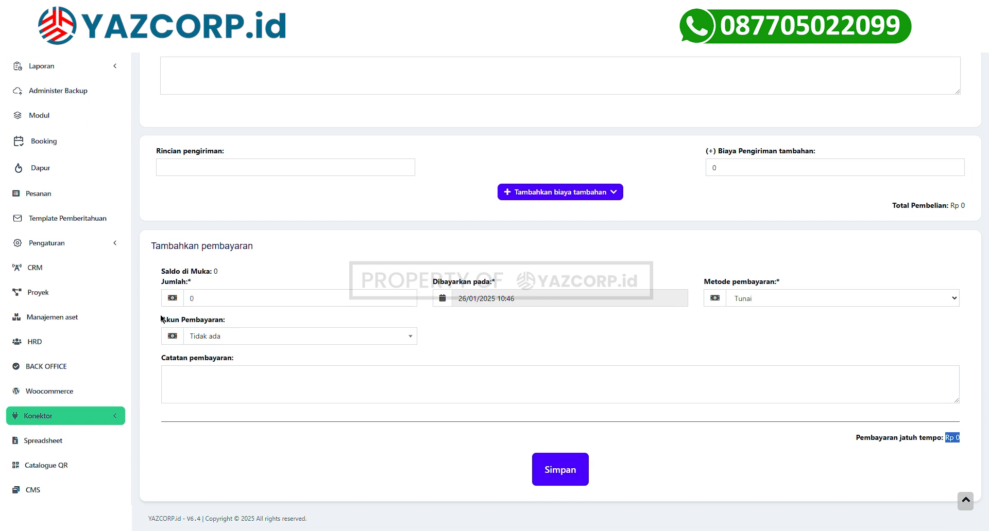
Expand Akun Pembayaran in the sidebar to reveal Daftar Akun and Neraca Keuangan.
{"action": "scroll", "coordinate": [96, 130], "scroll_direction": "up", "scroll_amount": 3}
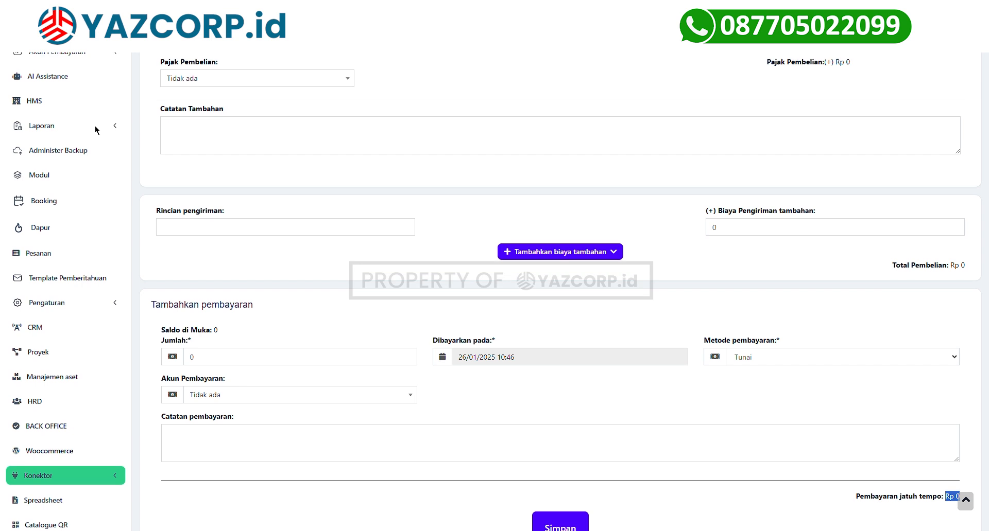
{"action": "left_click", "coordinate": [64, 165]}
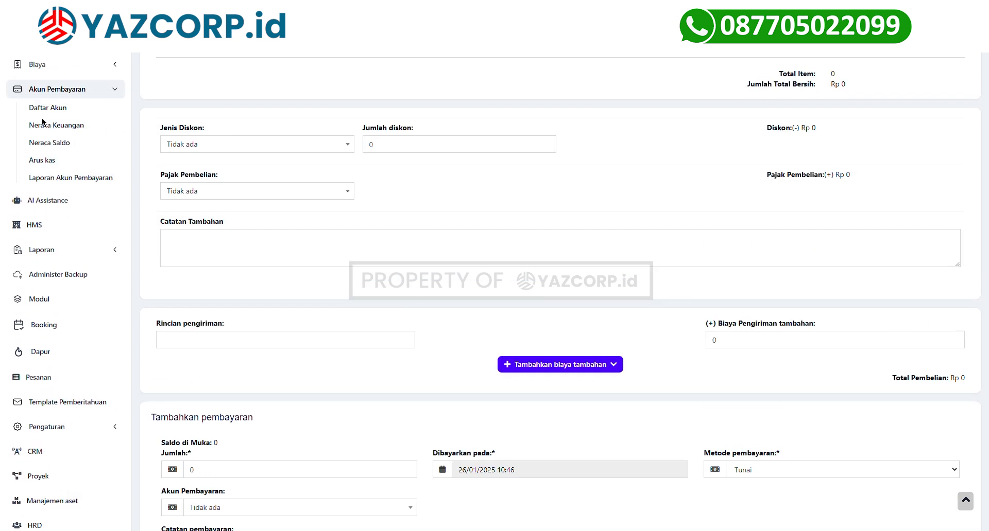
{"action": "scroll", "coordinate": [49, 170], "scroll_direction": "up", "scroll_amount": 2}
Open Daftar Akun to view Akun Retur, Kas Besar and Kas Kasir, totalling Rp 51,494,622.
{"action": "left_click", "coordinate": [45, 168]}
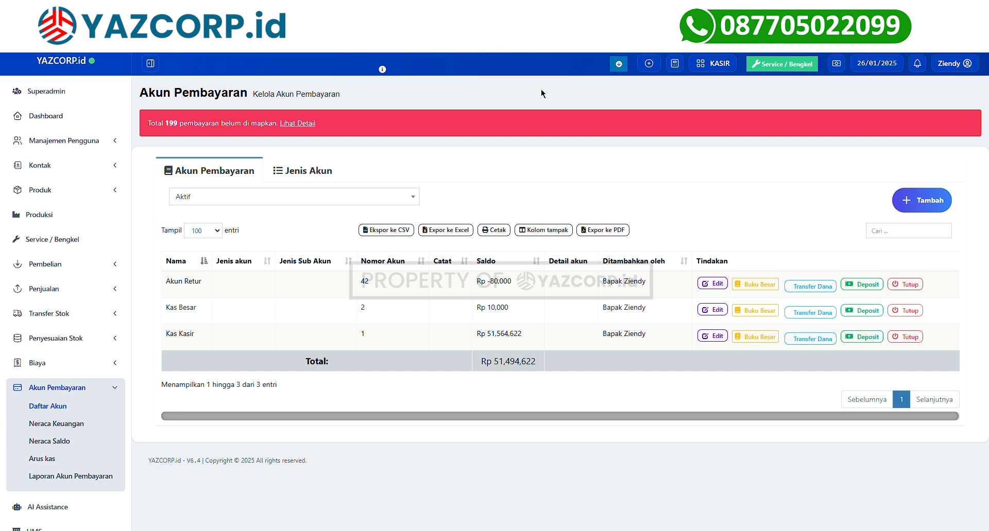
{"action": "scroll", "coordinate": [294, 172], "scroll_direction": "down", "scroll_amount": 2}
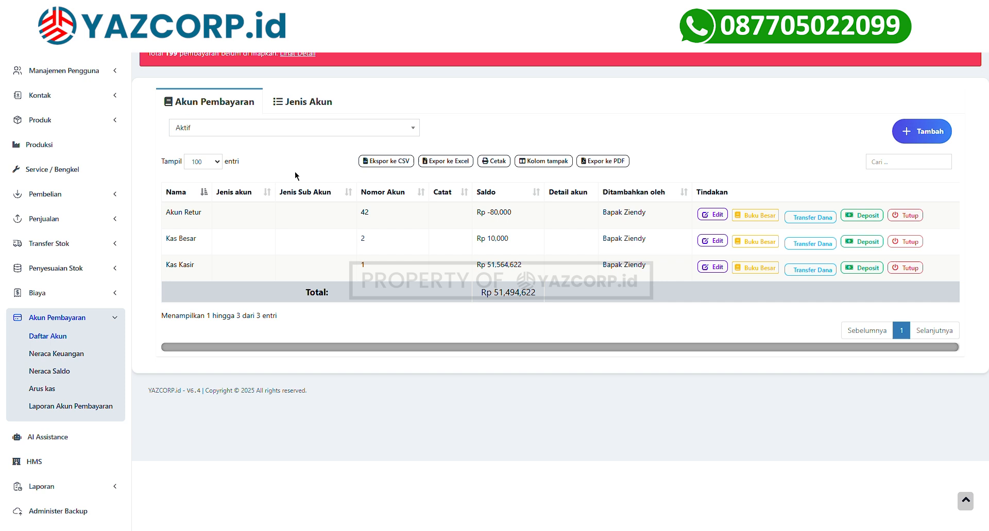
{"action": "scroll", "coordinate": [220, 224], "scroll_direction": "up", "scroll_amount": 2}
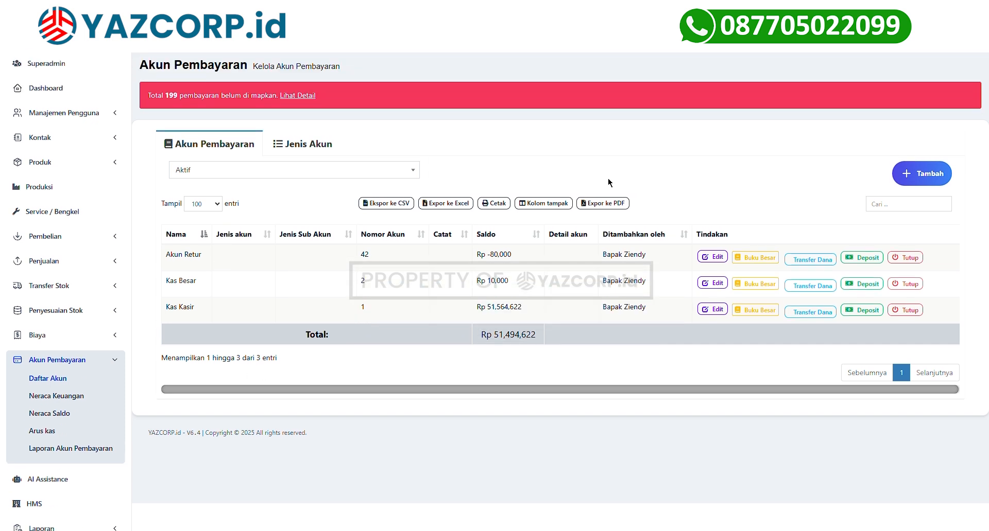
{"action": "scroll", "coordinate": [465, 278], "scroll_direction": "up", "scroll_amount": 1}
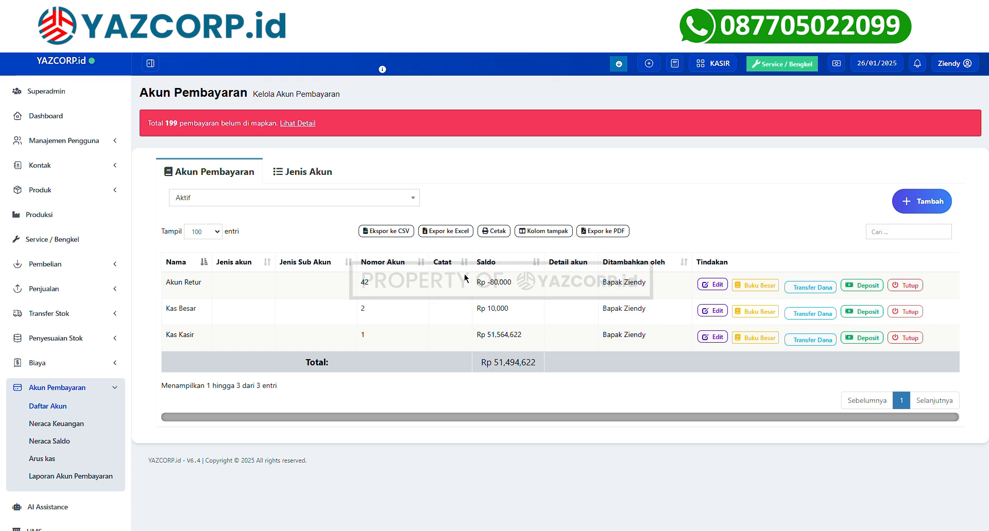